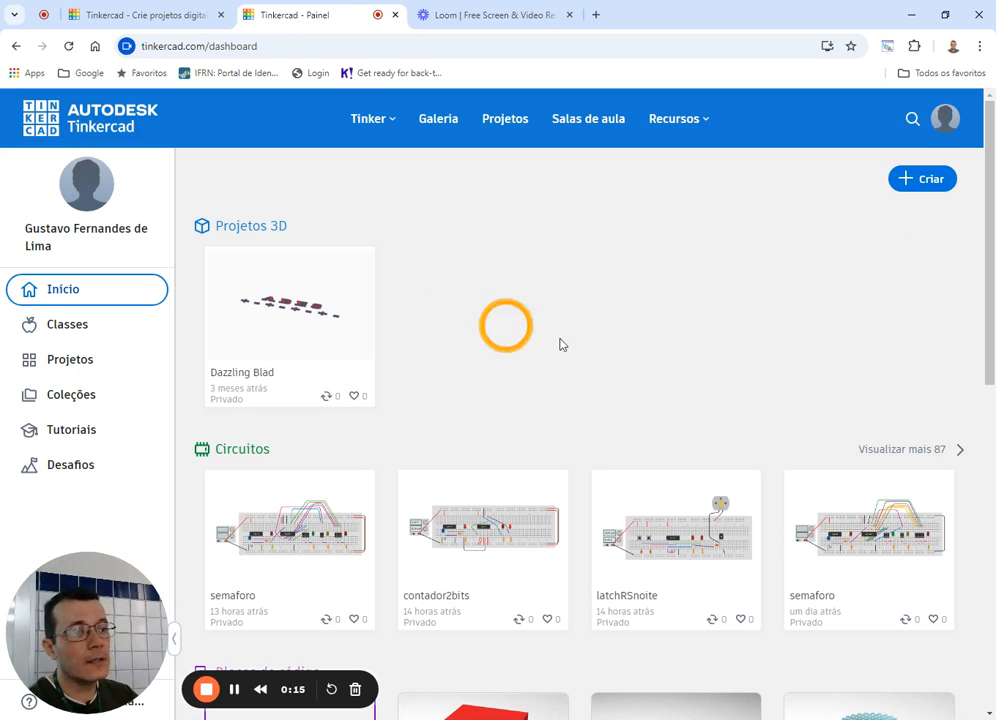
Create a new circuit design and dismiss the tip about pre-built starter circuits.
click(912, 186)
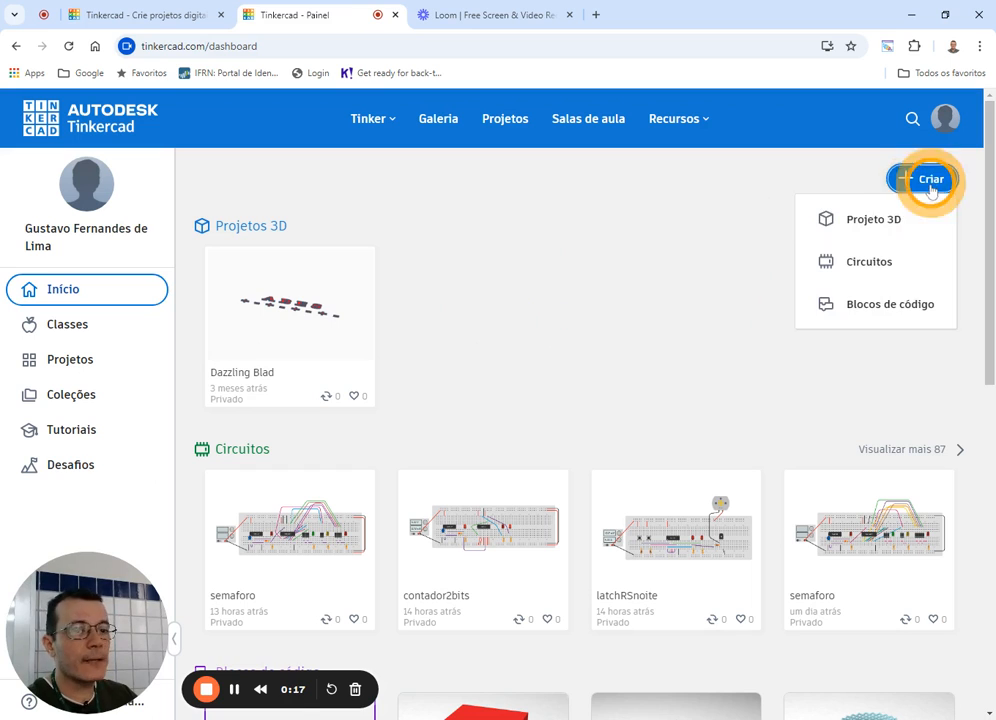
click(864, 260)
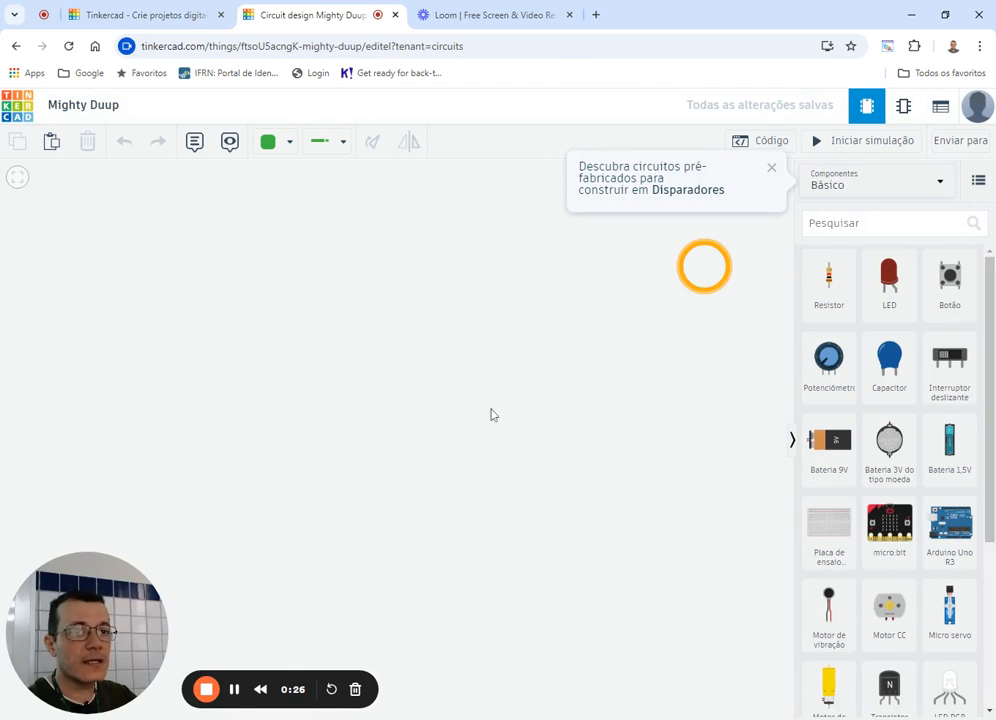
click(773, 172)
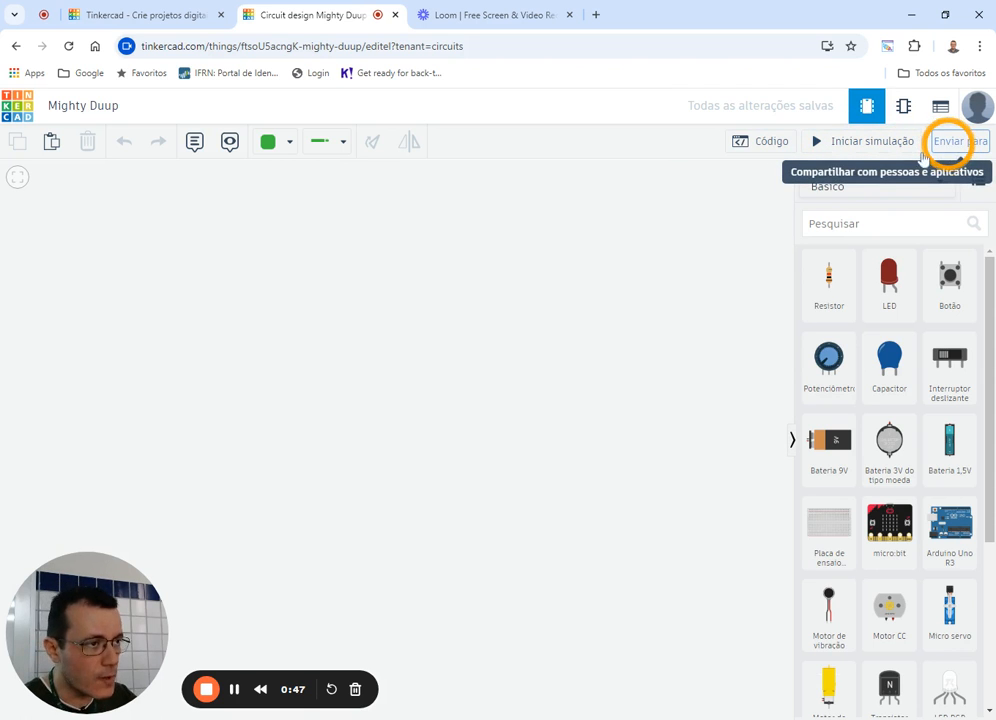
Look through the basic components and switch the component library to Todos under Componentes.
scroll(870, 330, down, 3)
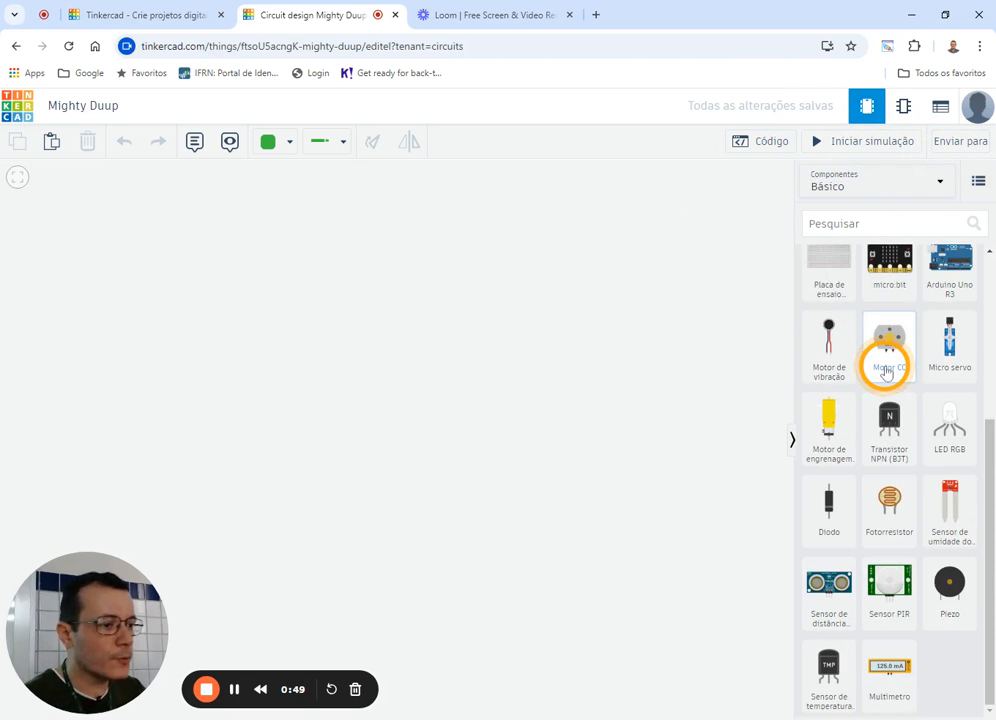
scroll(886, 372, up, 3)
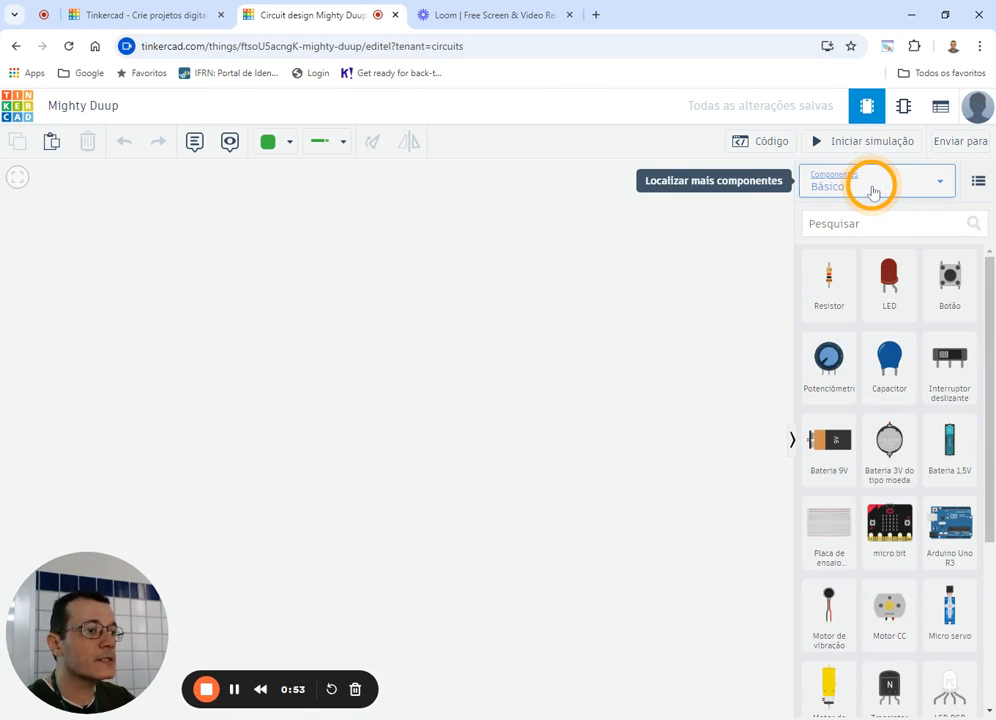
click(872, 191)
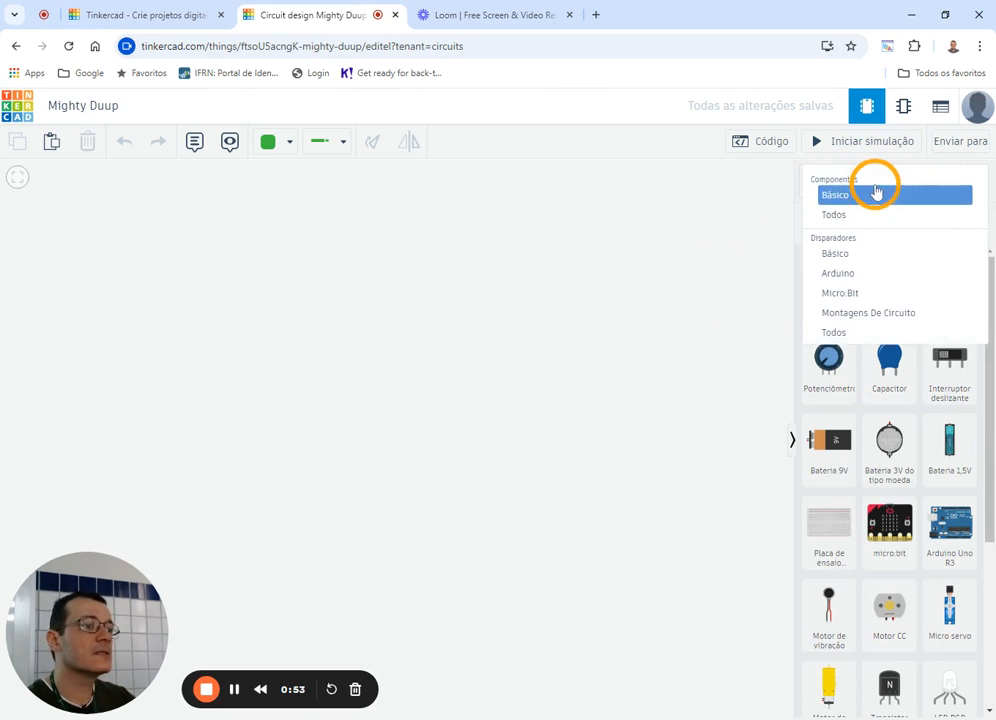
click(834, 216)
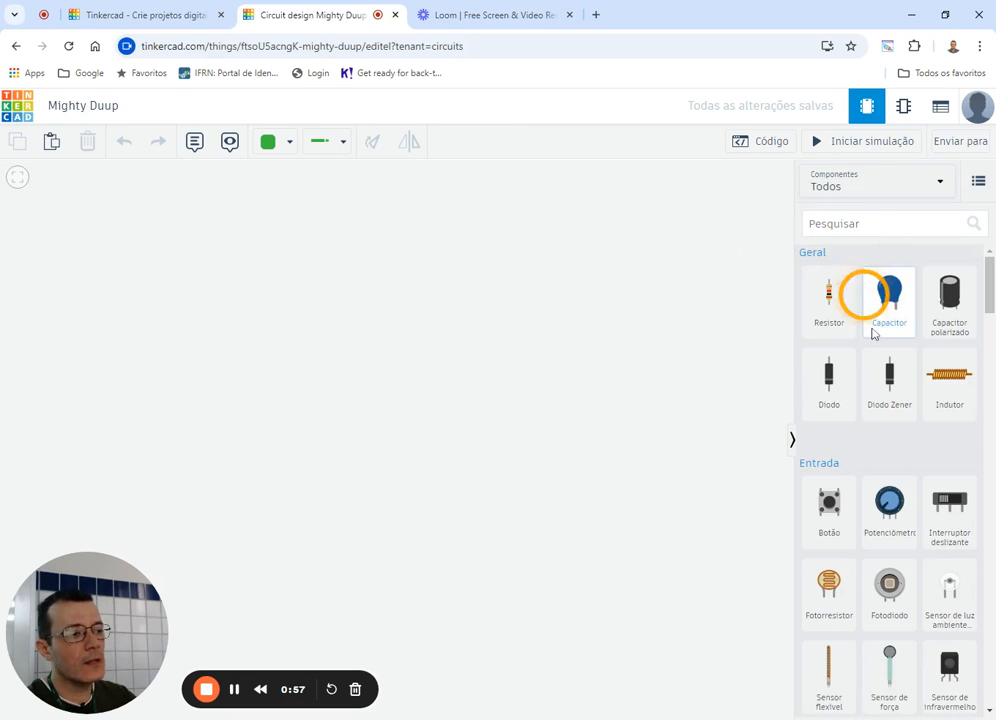
Place a Placa de ensaio from the full component library and centre it in the workspace.
scroll(873, 334, down, 20)
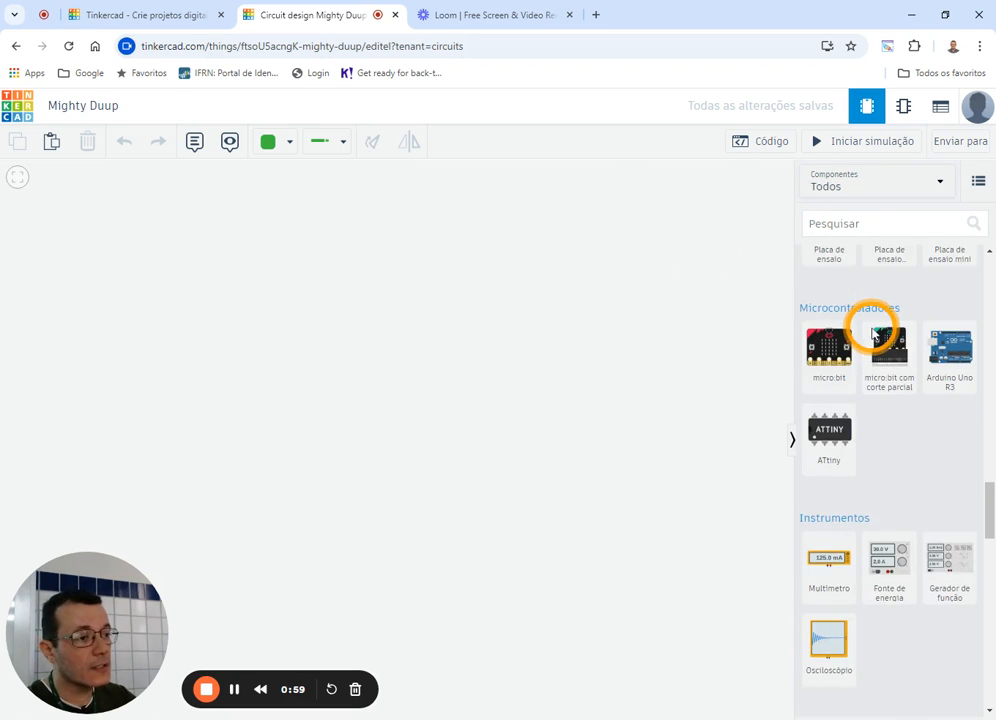
scroll(873, 334, up, 20)
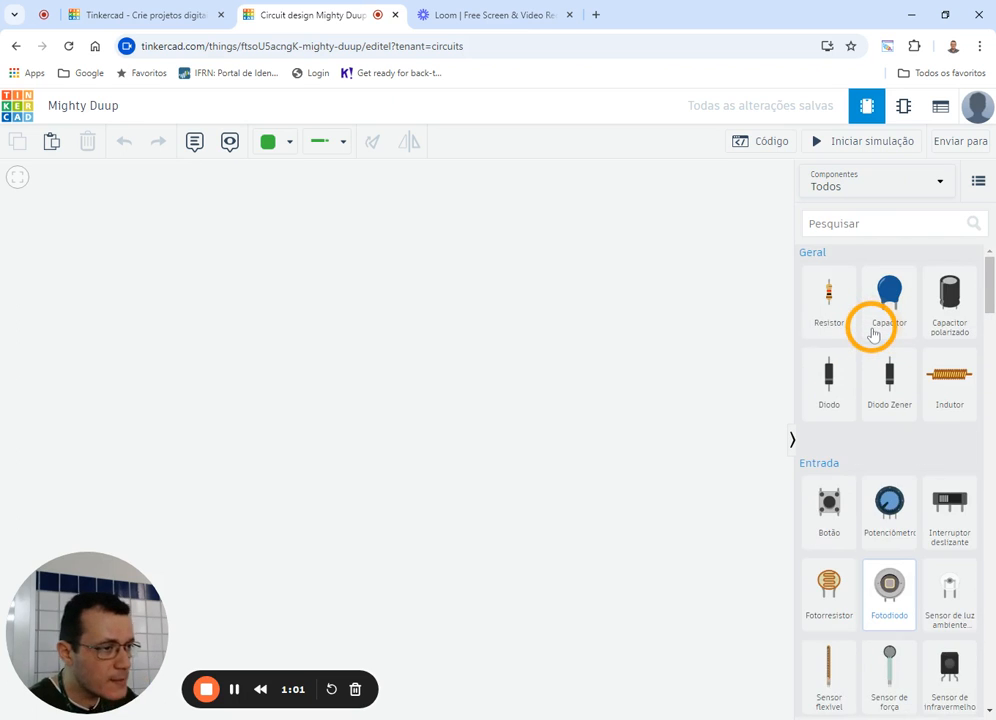
scroll(873, 334, down, 15)
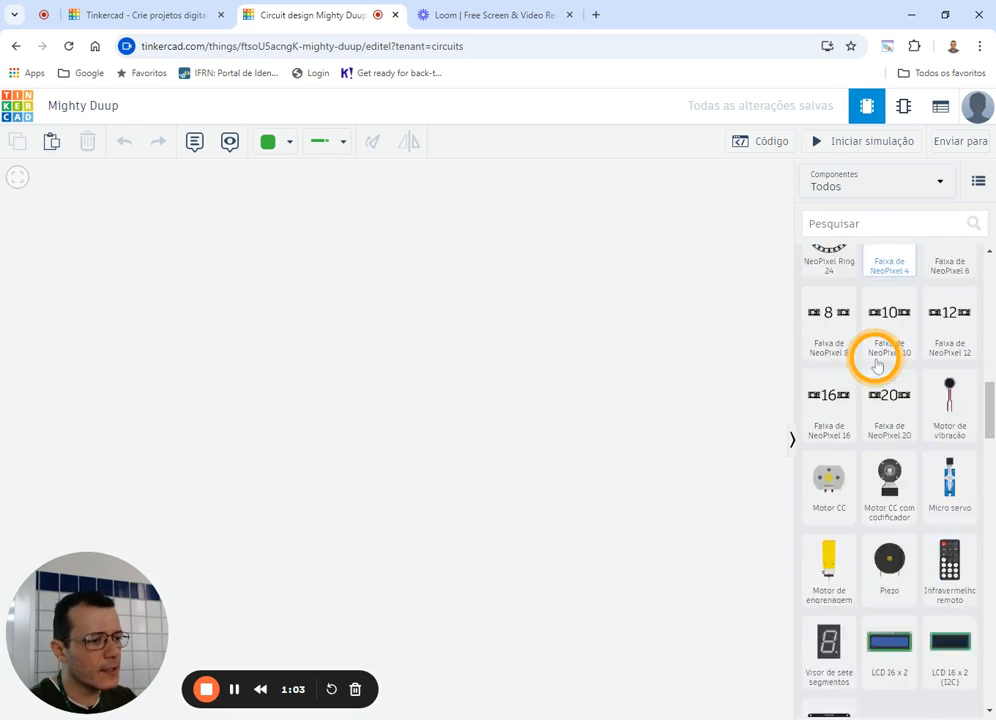
scroll(876, 365, down, 5)
scroll(876, 365, up, 2)
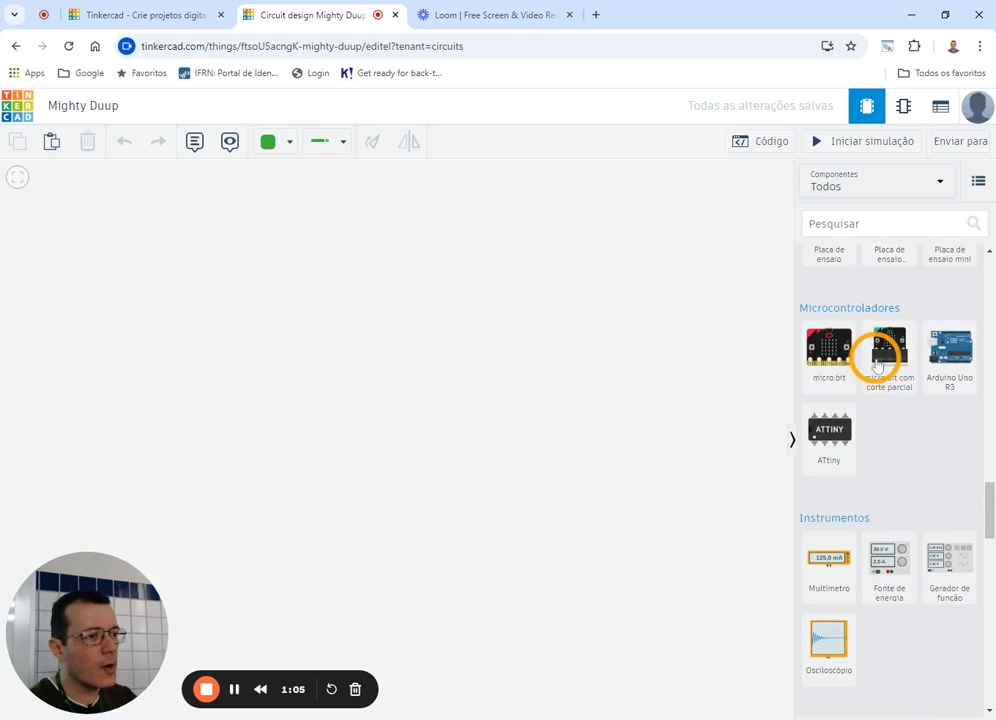
scroll(876, 365, up, 1)
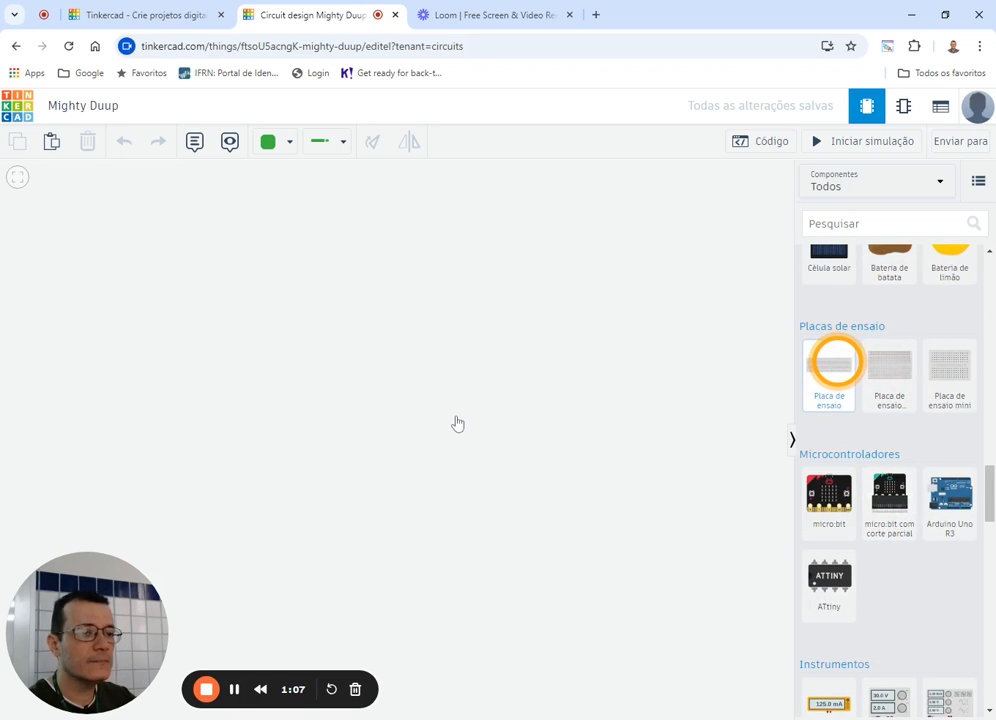
drag(837, 361, 458, 424)
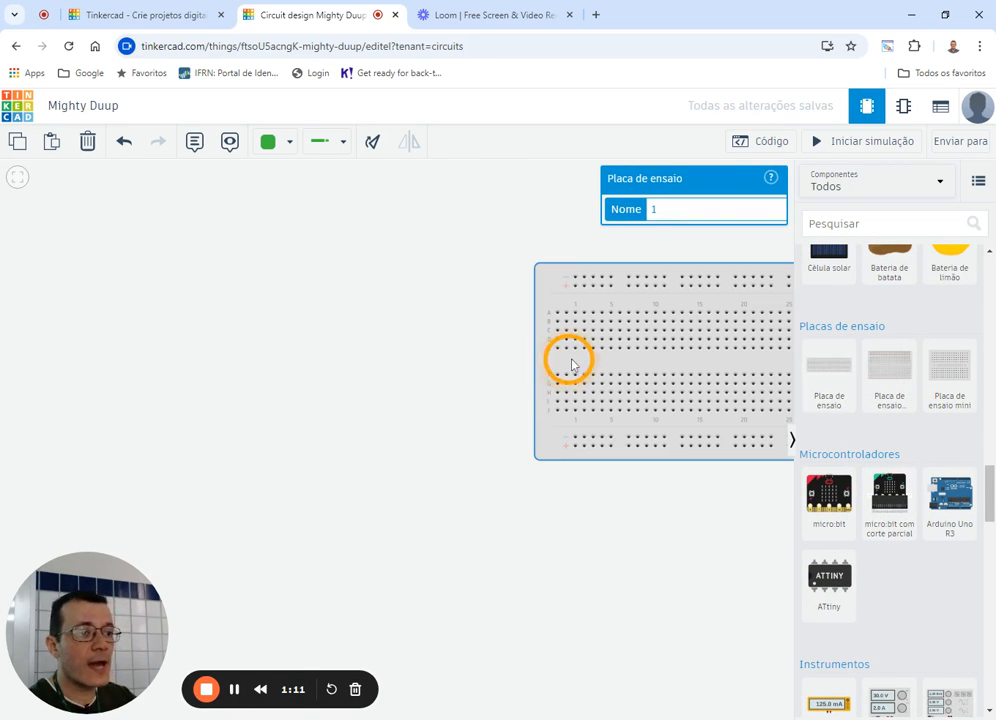
drag(571, 364, 209, 378)
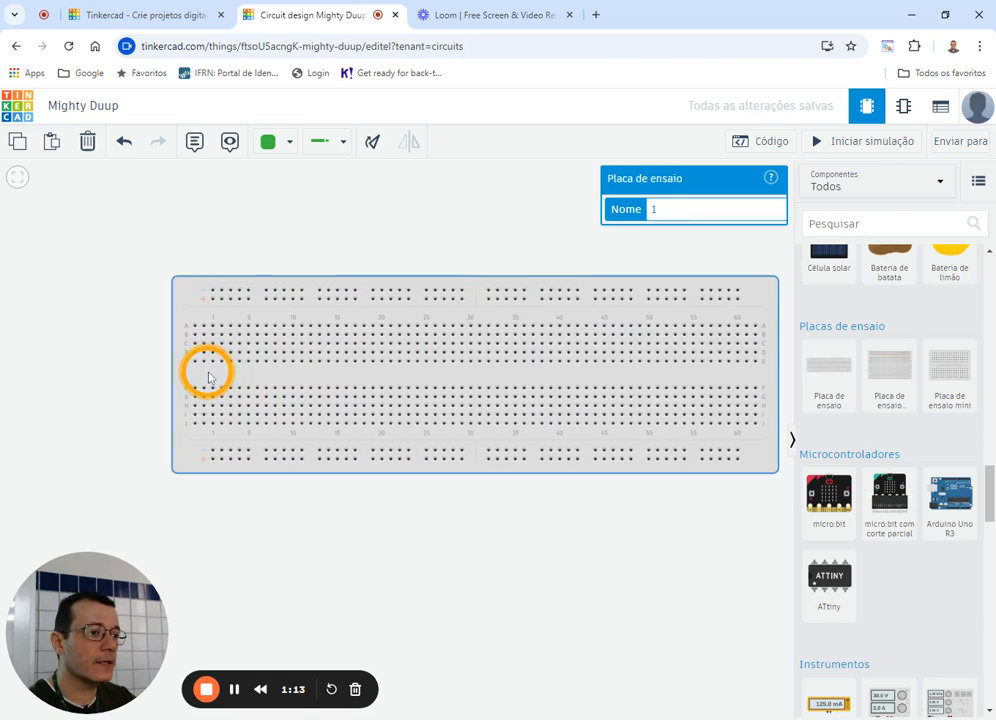
Place a Fonte de energia from the Instrumentos group just left of the breadboard.
scroll(847, 408, down, 2)
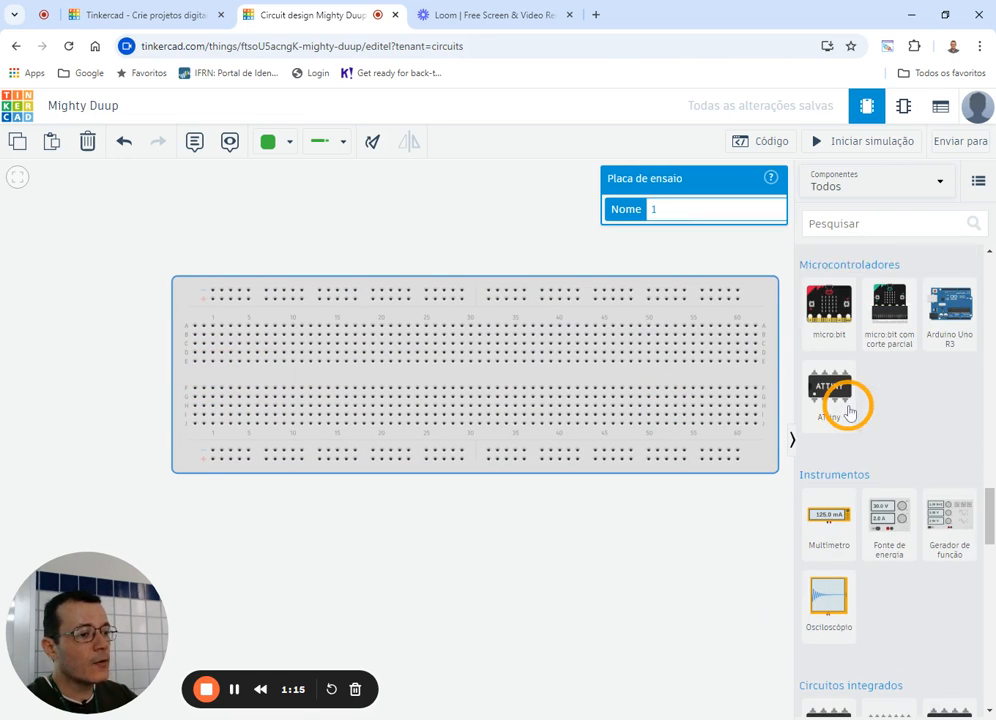
scroll(848, 410, down, 1)
drag(713, 456, 109, 403)
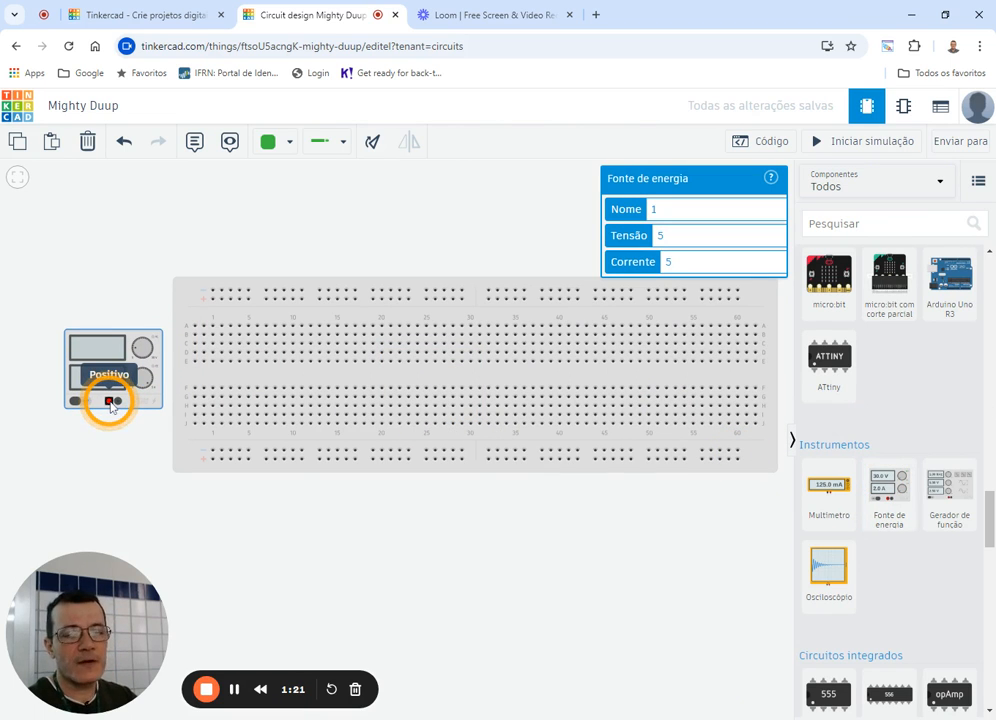
Wire the power supply's positive terminal to the breadboard's upper positive rail at column 1 and colour the wire red.
click(110, 403)
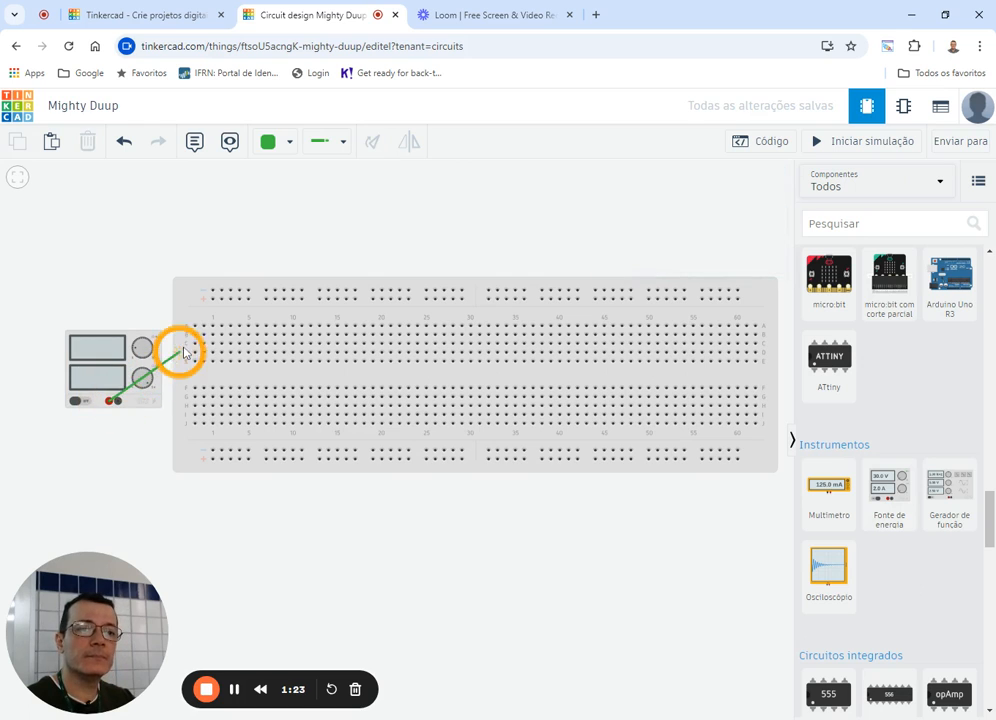
click(213, 305)
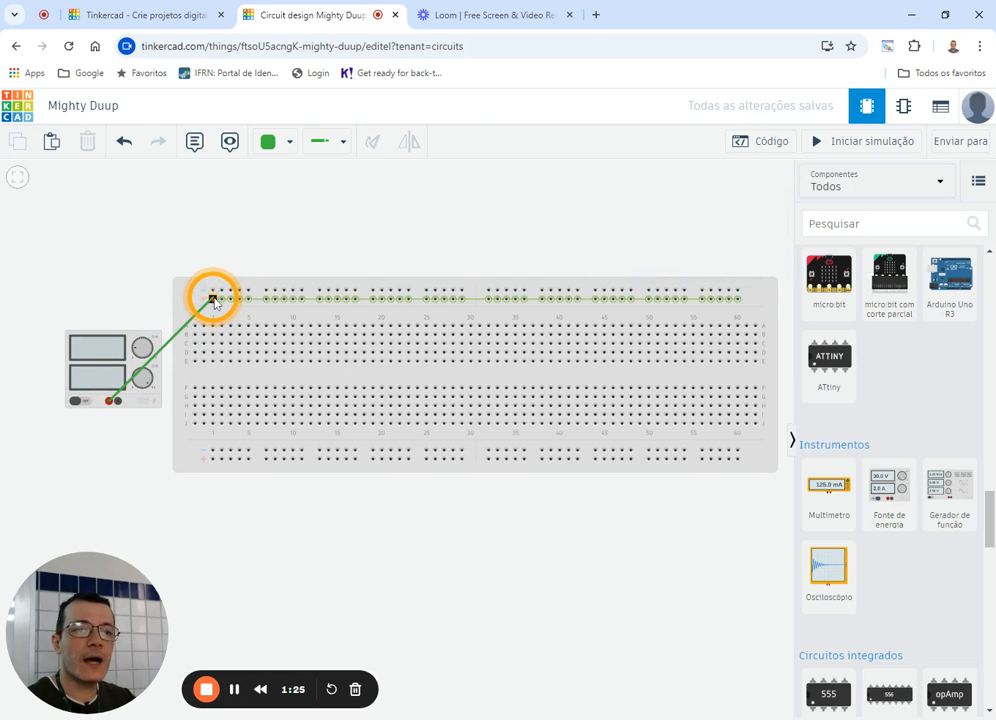
key(2)
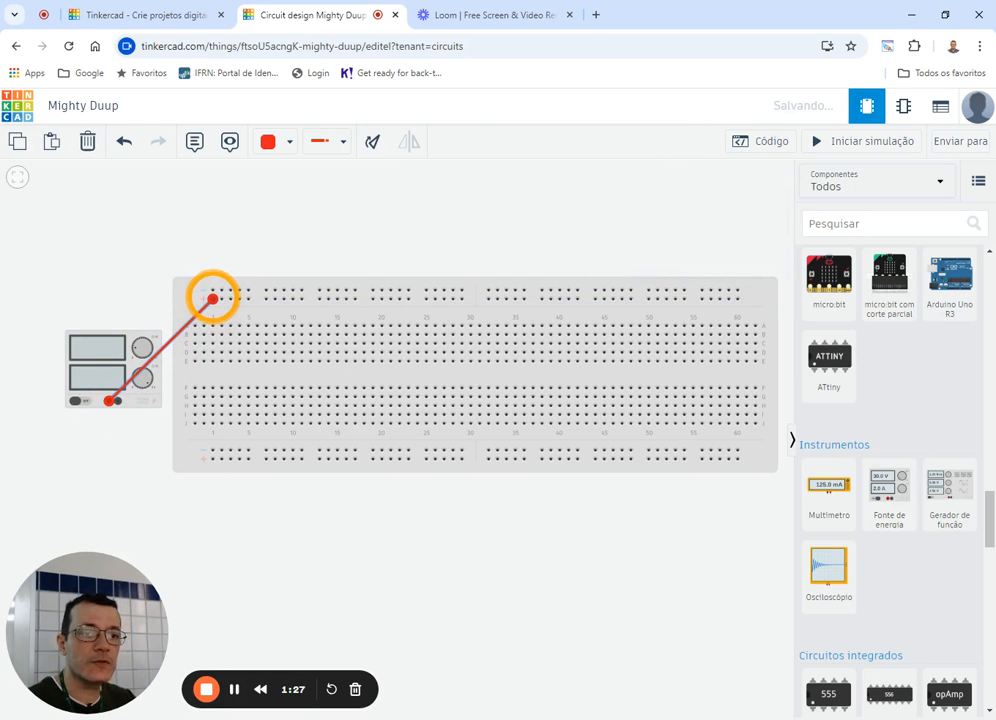
Wire the power supply's negative terminal to the breadboard's lower negative rail at column 1 and colour the wire black.
click(119, 402)
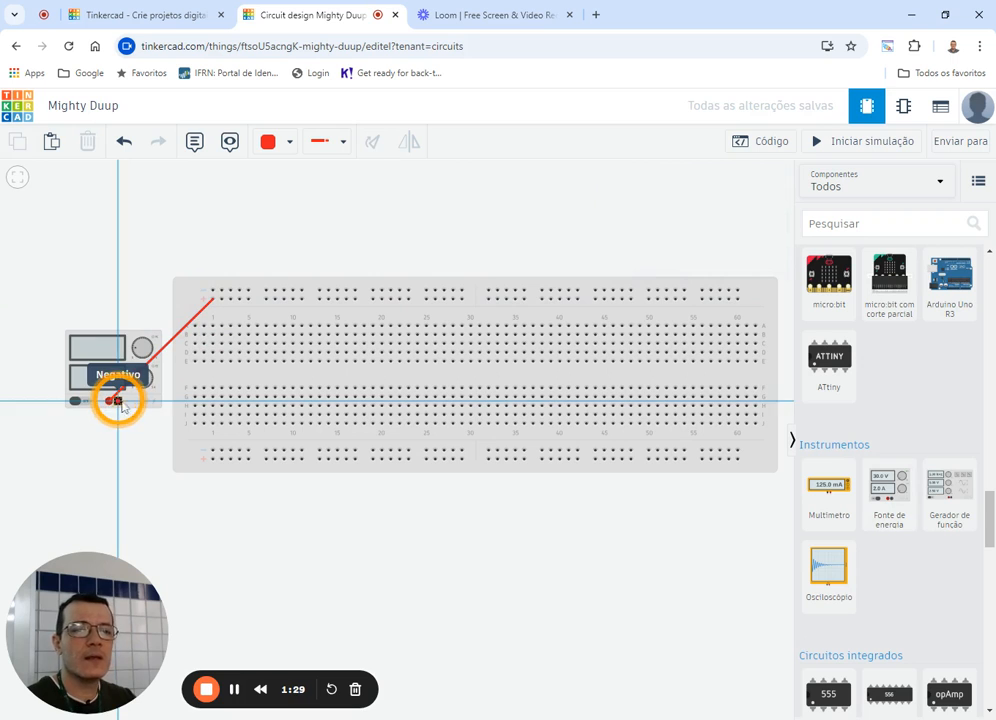
click(212, 451)
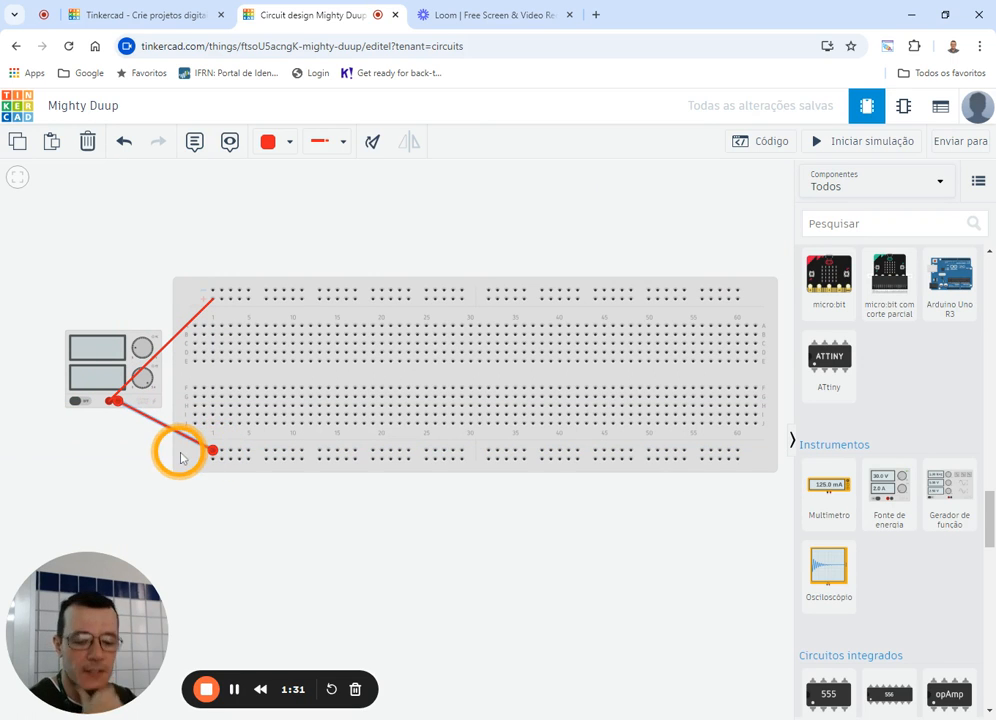
key(0)
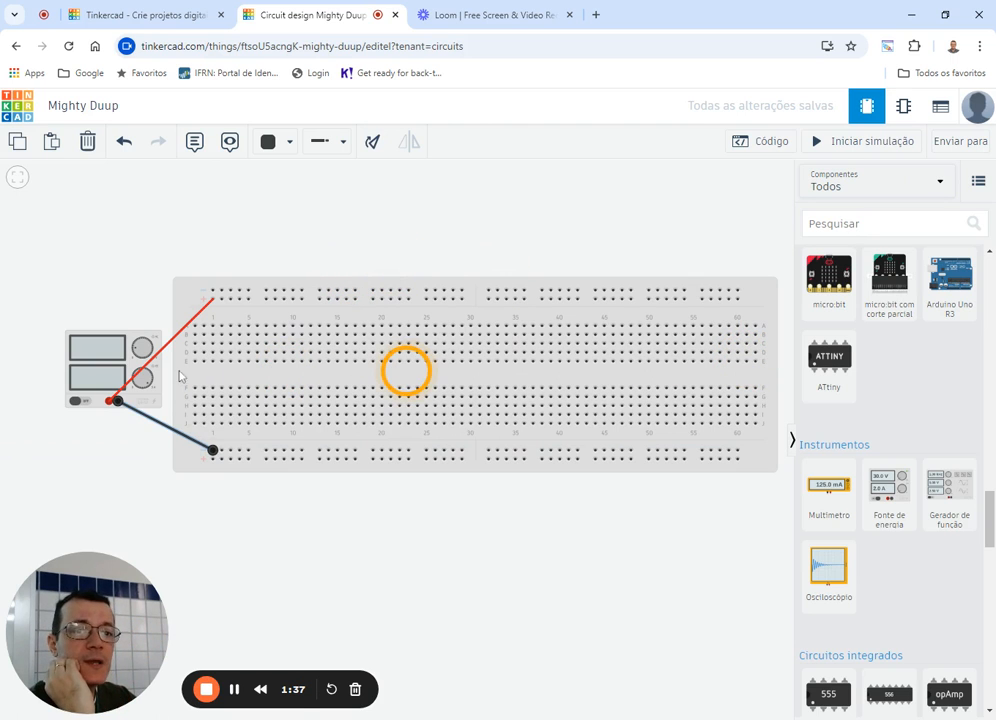
Set the power supply's Tensão to 10.
click(133, 362)
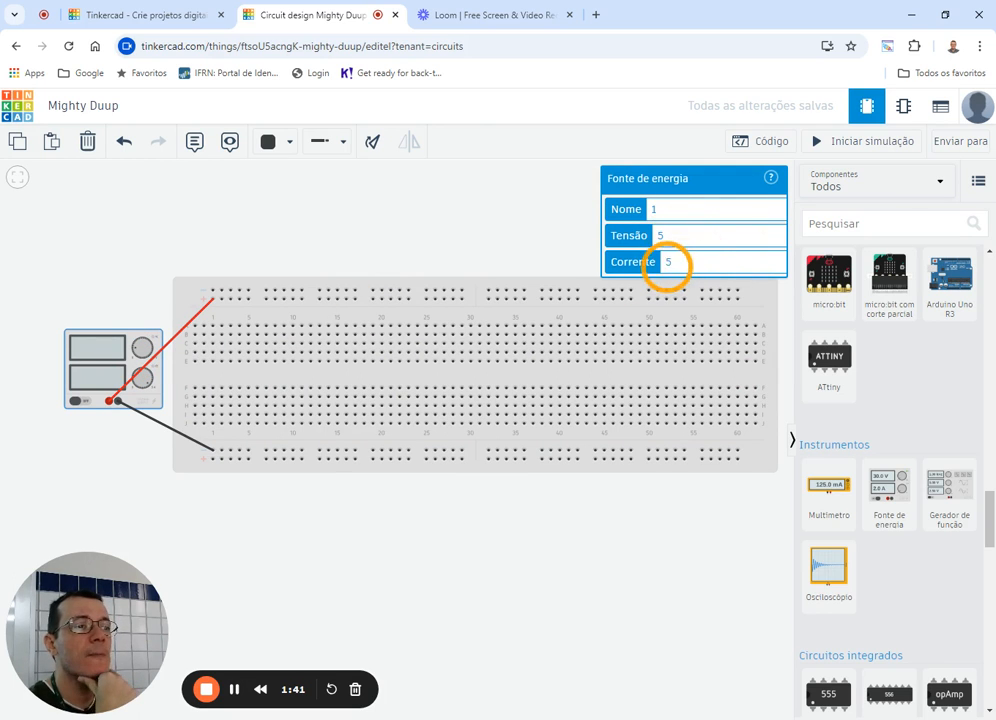
click(548, 244)
click(820, 372)
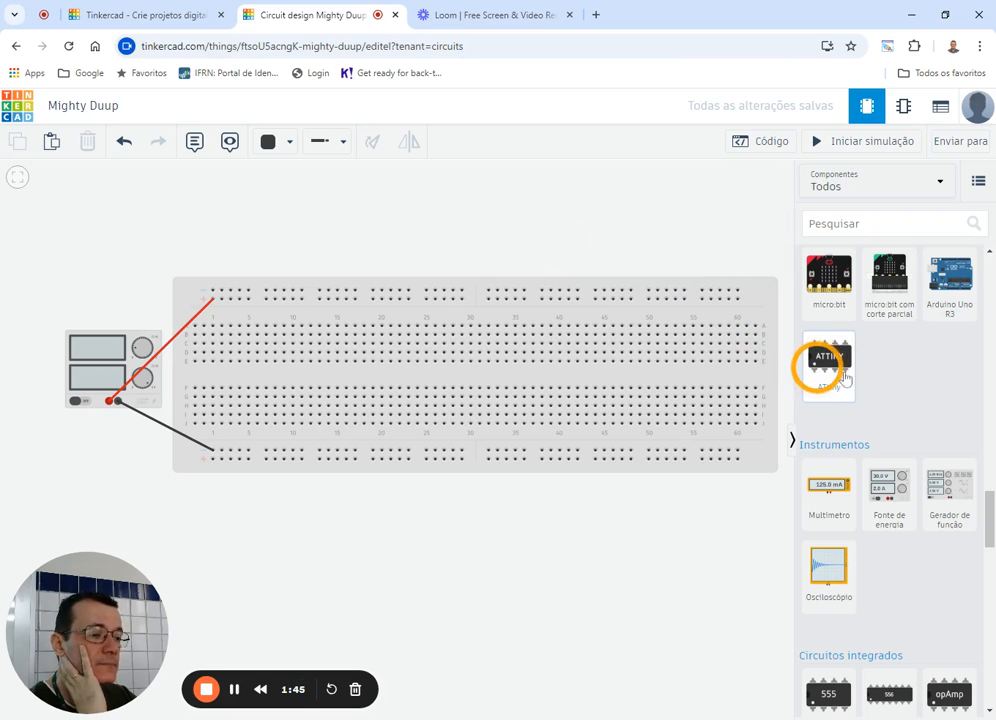
click(100, 350)
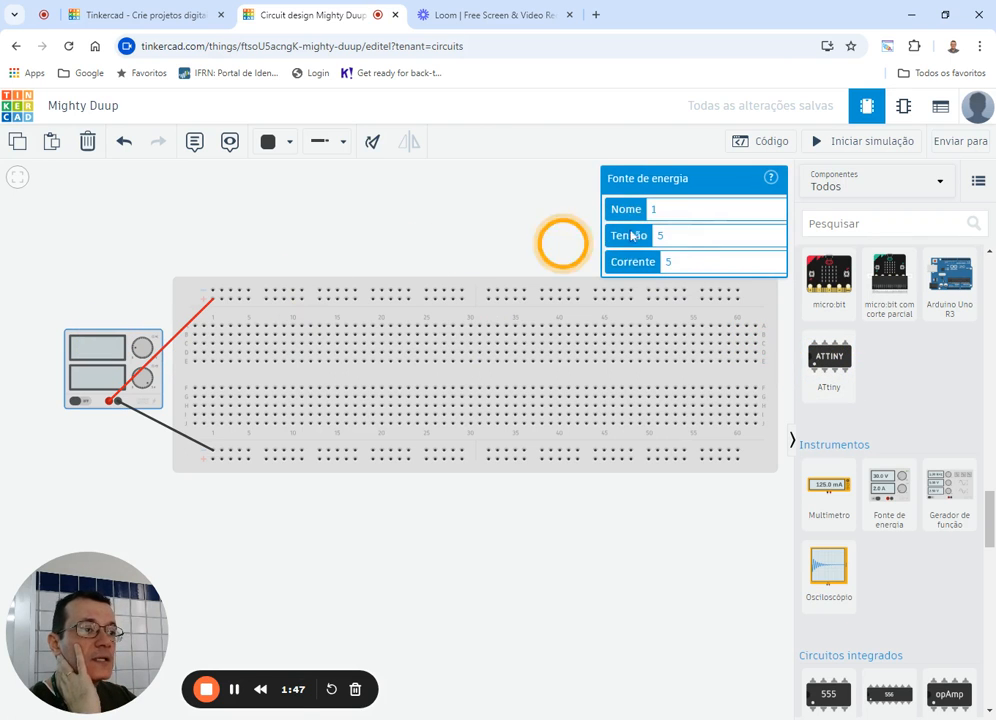
click(682, 234)
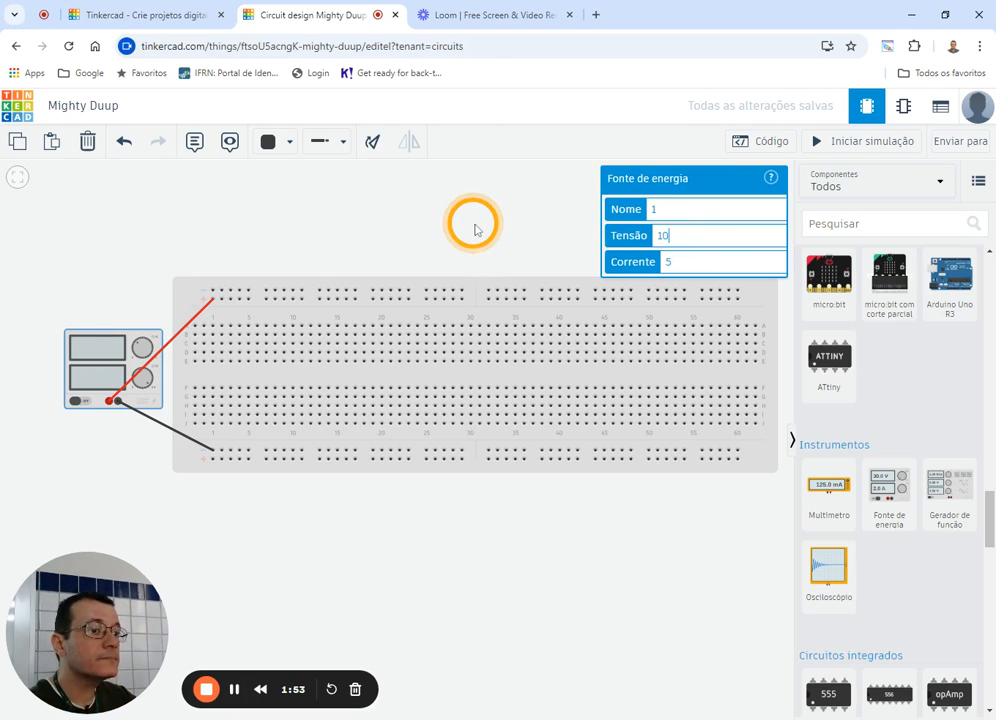
click(475, 230)
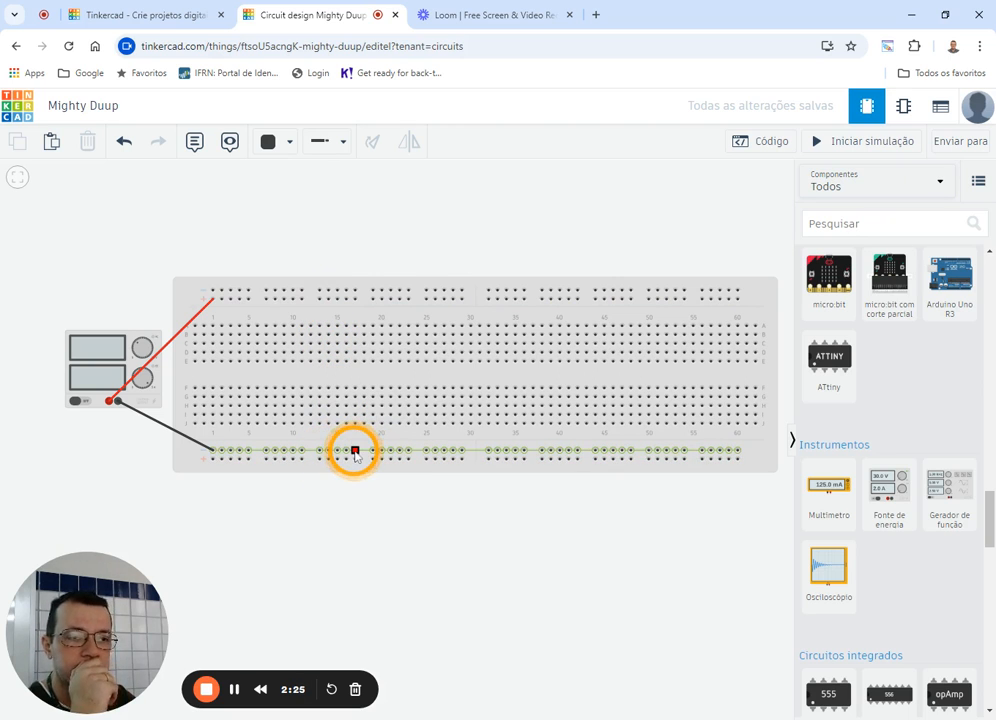
Place a resistor above the breadboard and add a copy of it to its left.
click(248, 337)
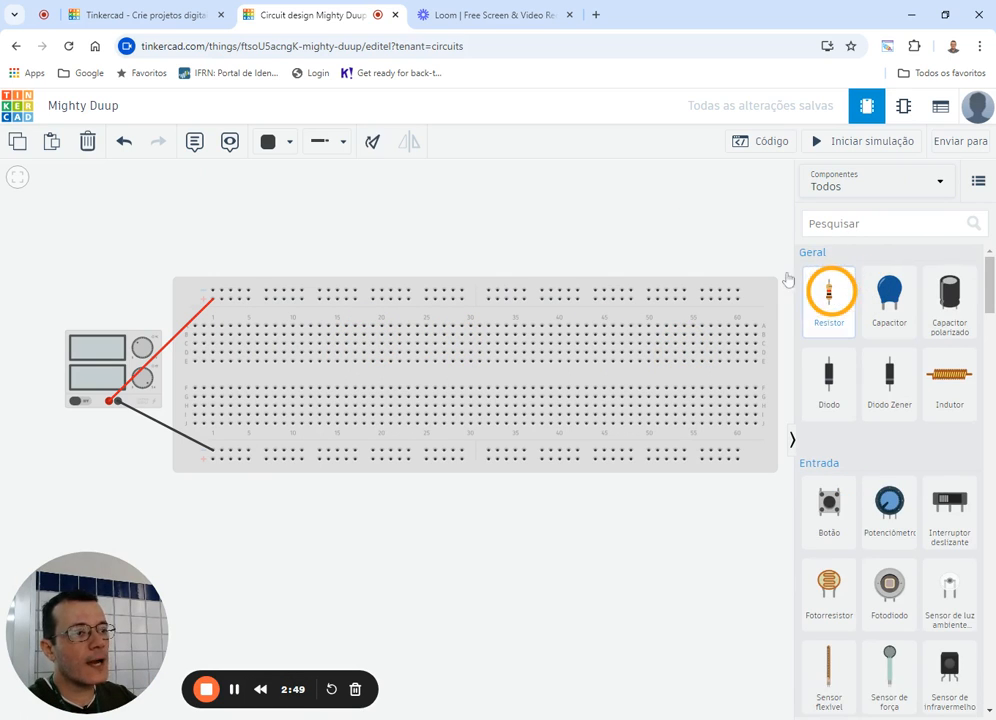
drag(829, 291, 530, 233)
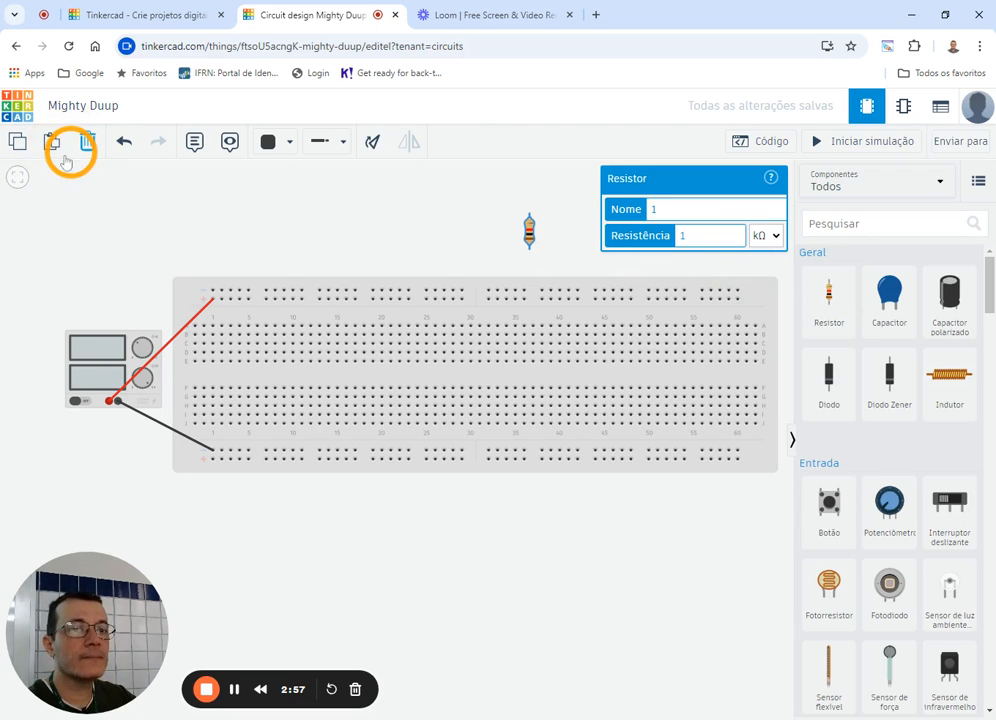
drag(101, 162, 480, 245)
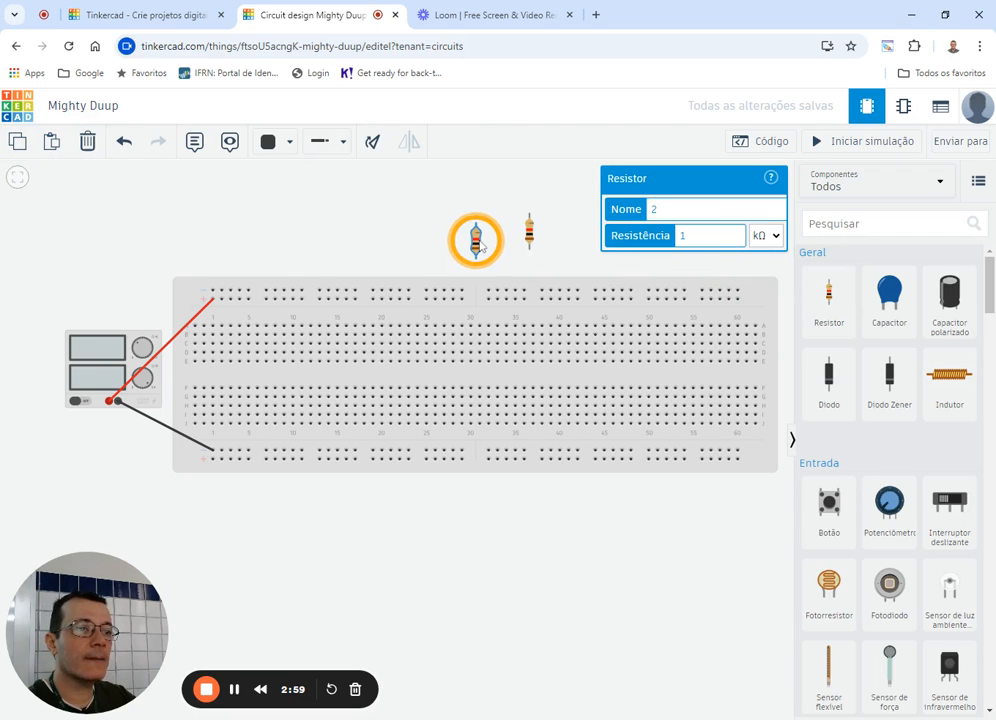
click(383, 240)
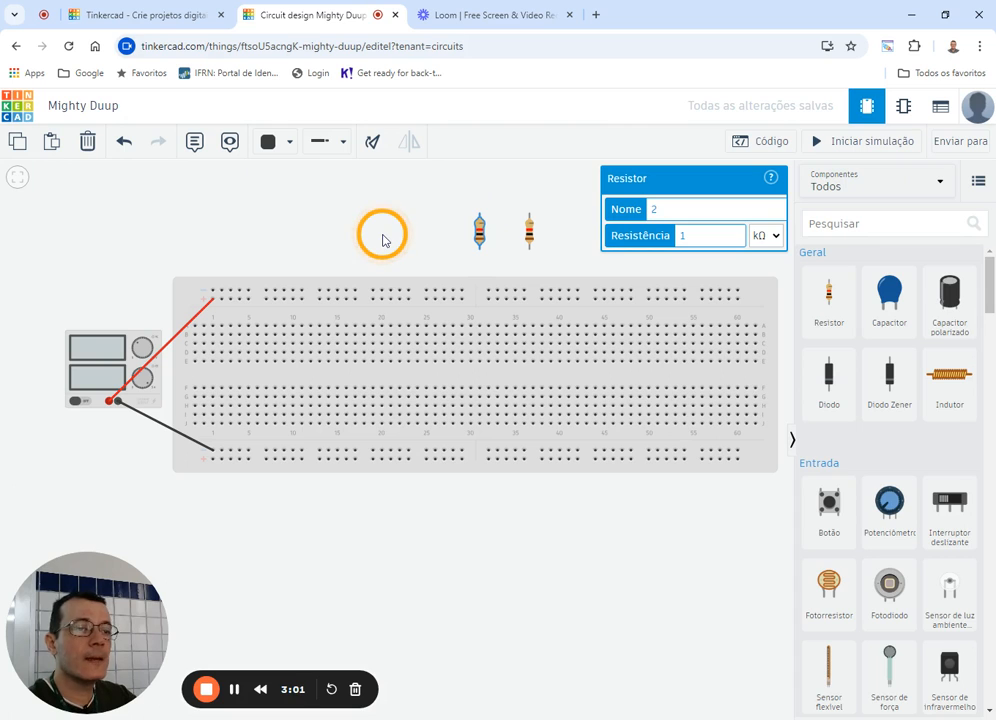
Paste a third resistor above the breadboard, to the left of the other two.
click(483, 234)
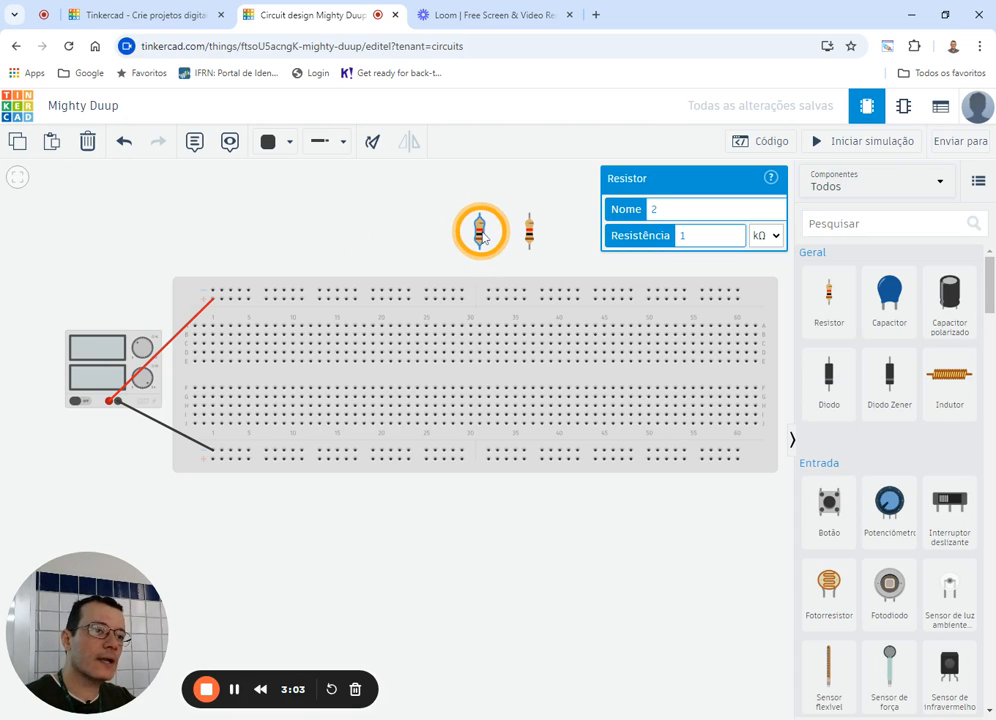
click(392, 236)
click(482, 233)
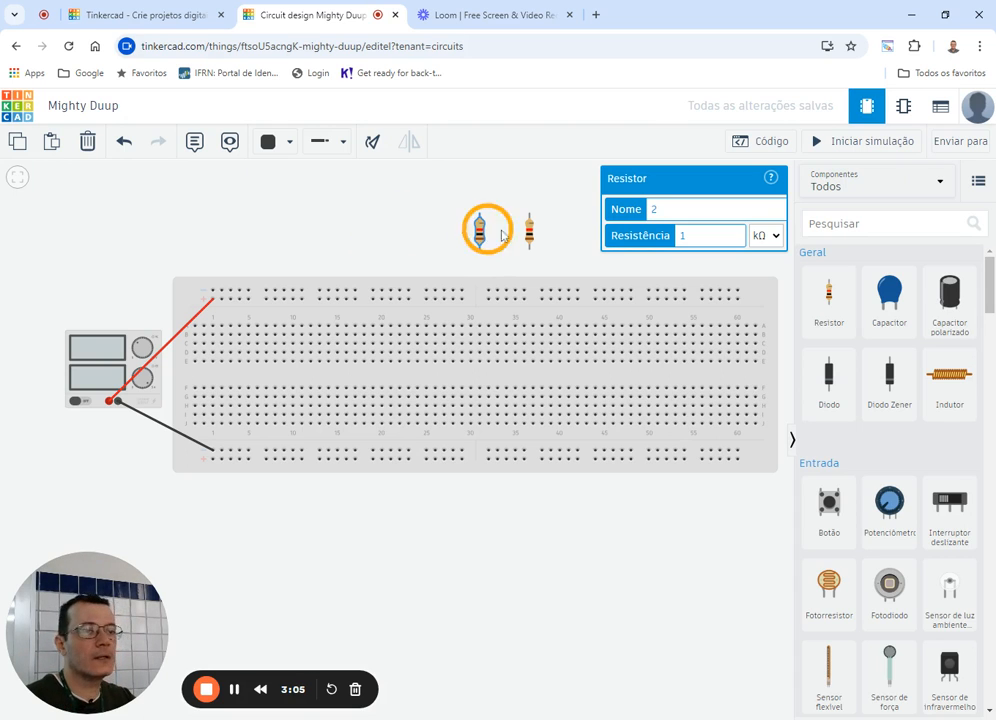
click(395, 230)
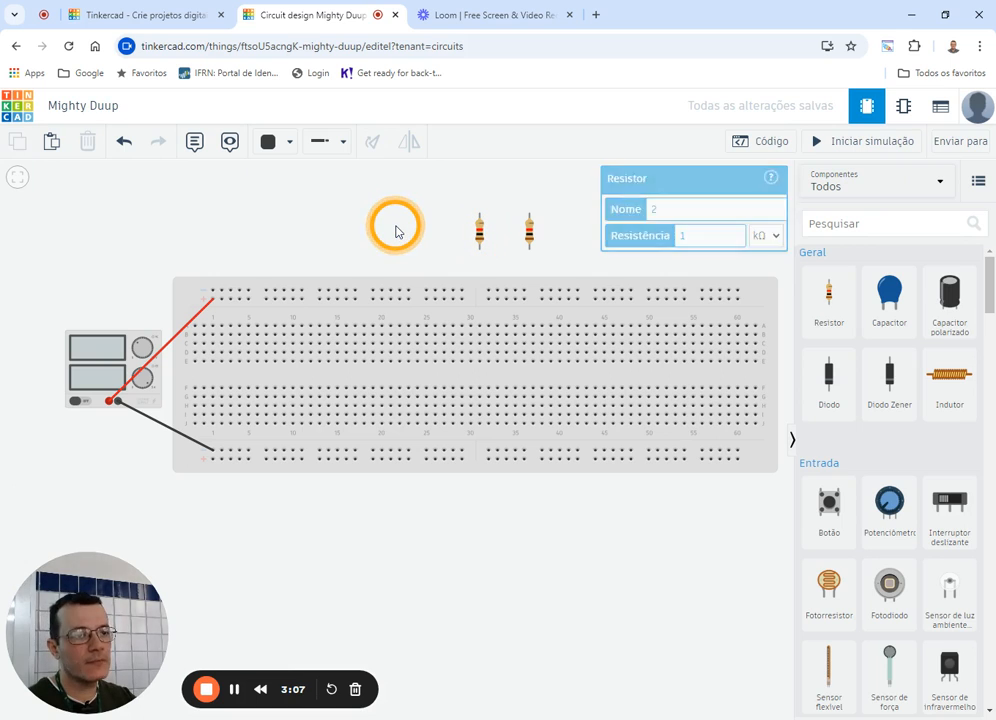
key(ctrl+v)
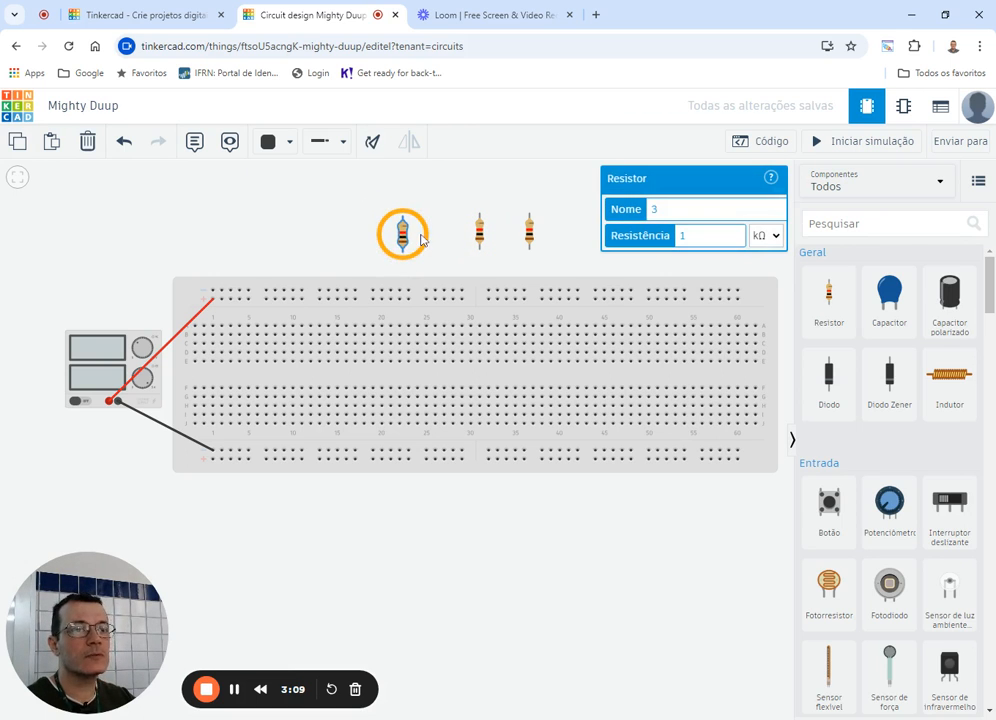
Move the leftmost resistor closer to the other two and set its resistance to 470 Ω.
click(363, 230)
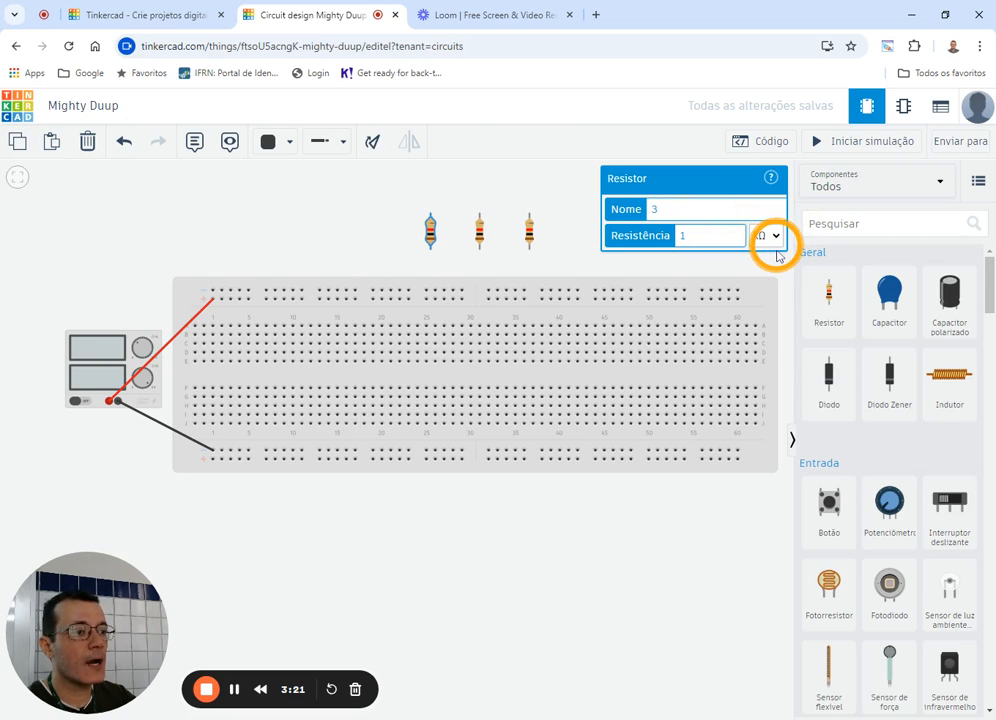
click(763, 345)
drag(692, 237, 657, 240)
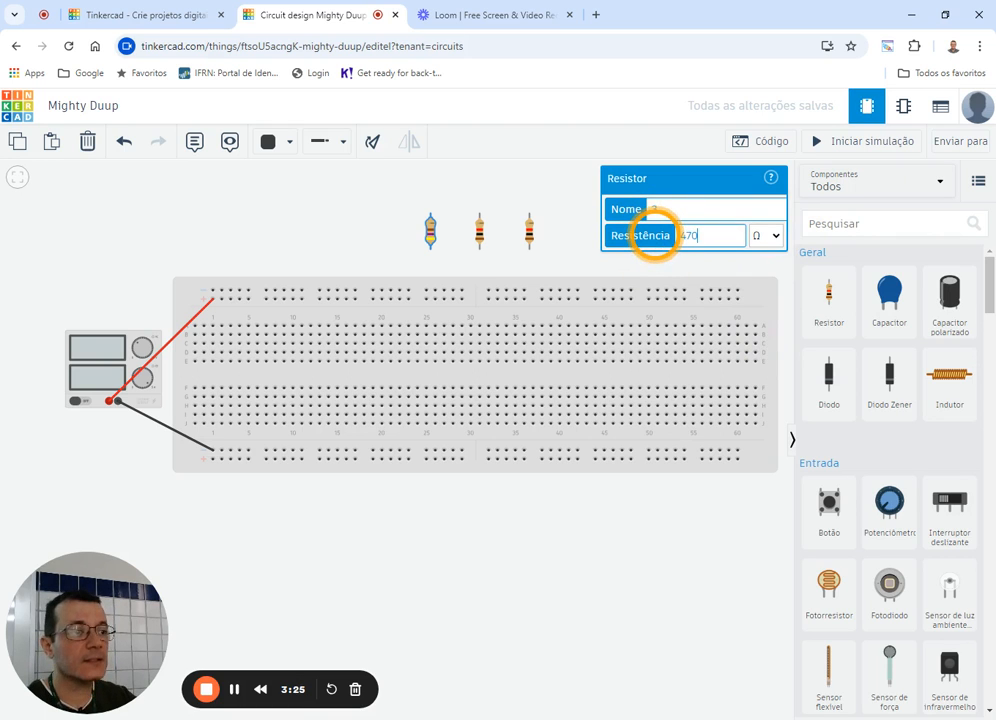
click(400, 236)
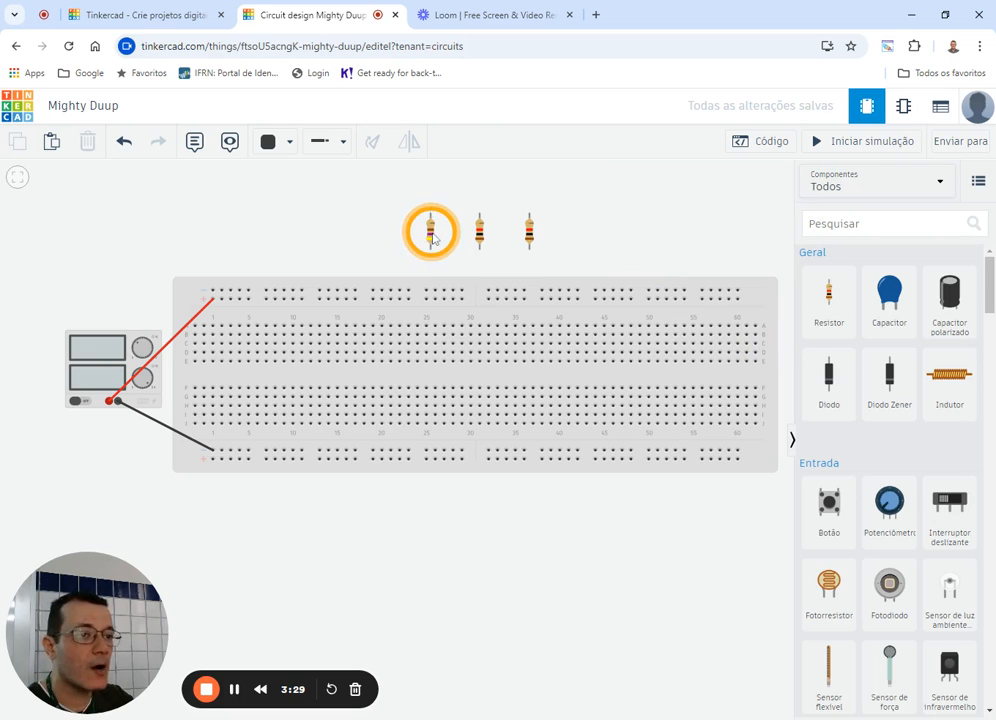
Check the middle resistor's value and set the rightmost resistor's resistance to 1.50 kΩ.
click(480, 240)
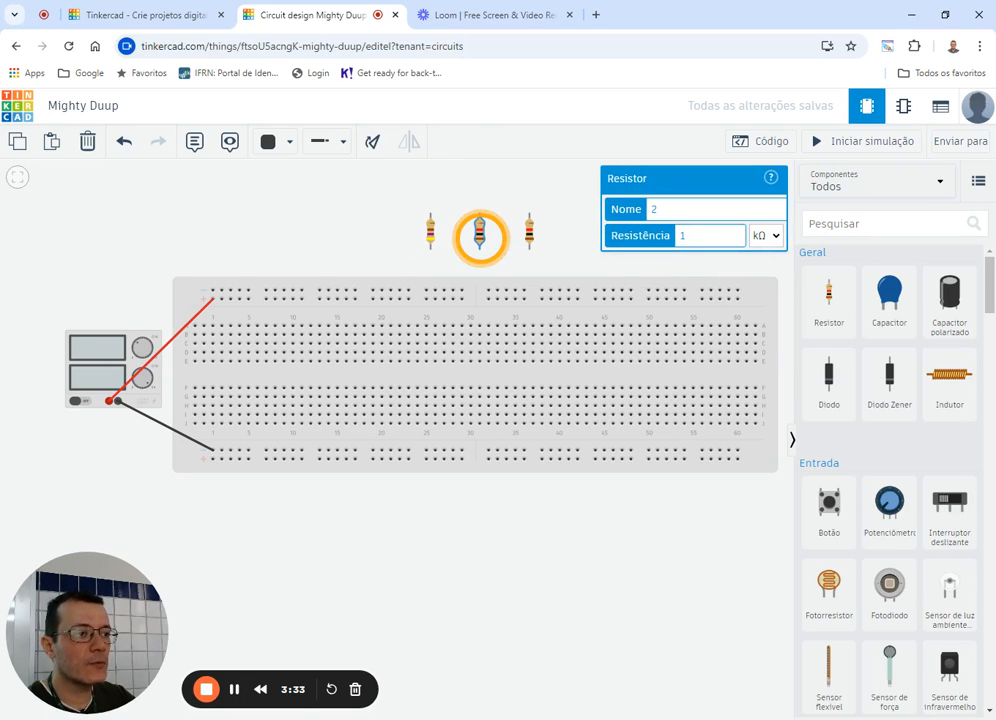
click(530, 238)
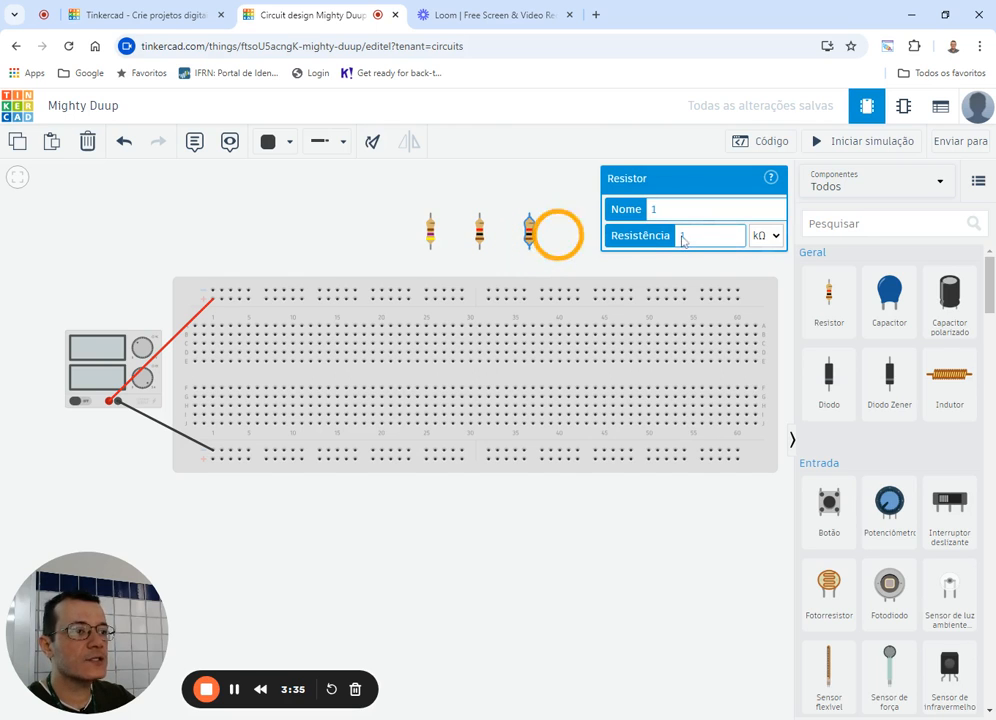
click(716, 234)
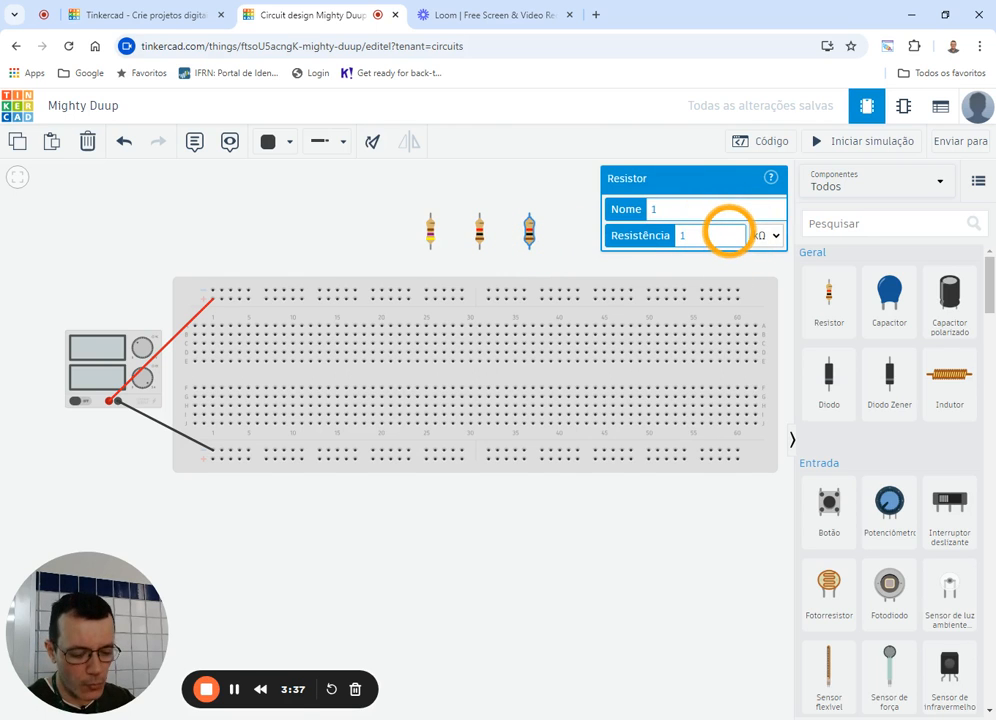
click(557, 218)
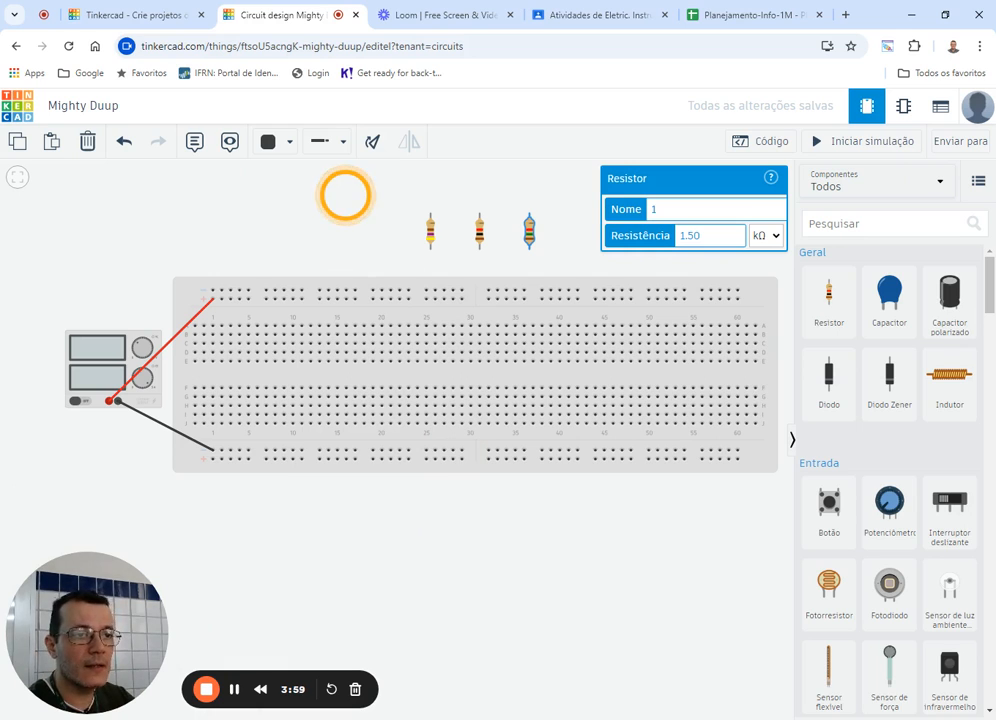
Rotate all three resistors above the breadboard so that they lie horizontally.
click(430, 229)
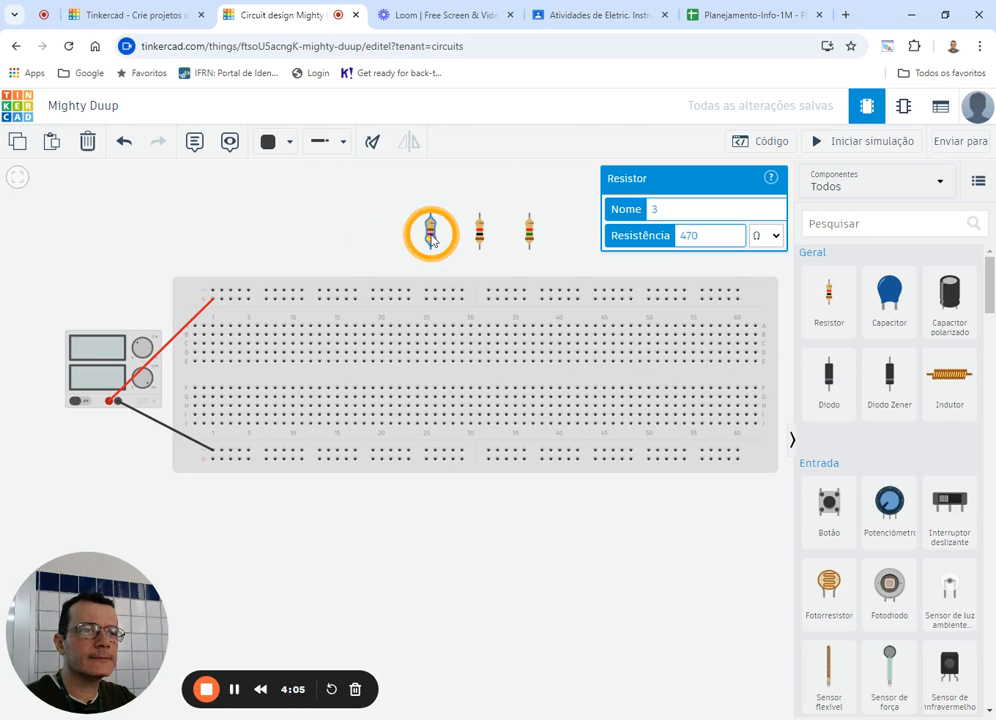
click(372, 141)
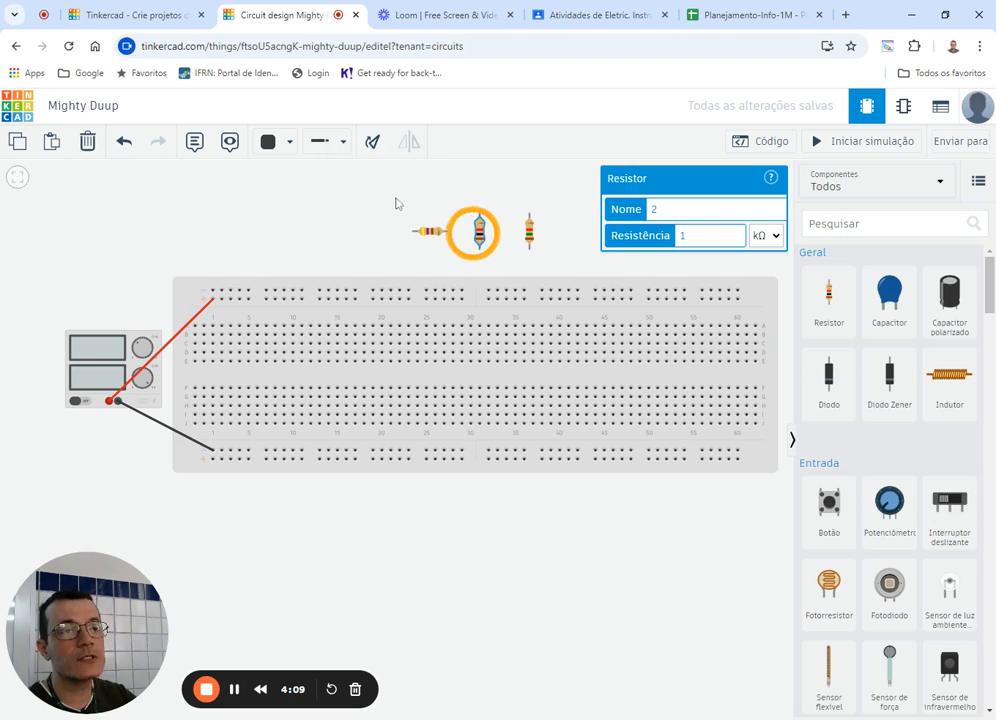
click(375, 145)
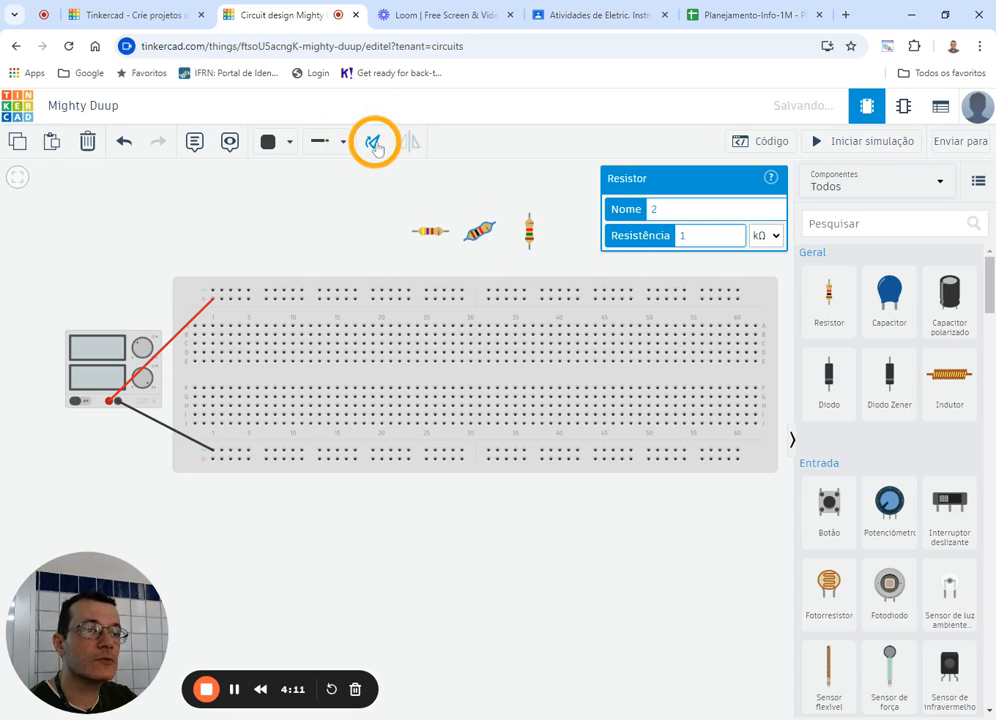
click(375, 145)
click(527, 229)
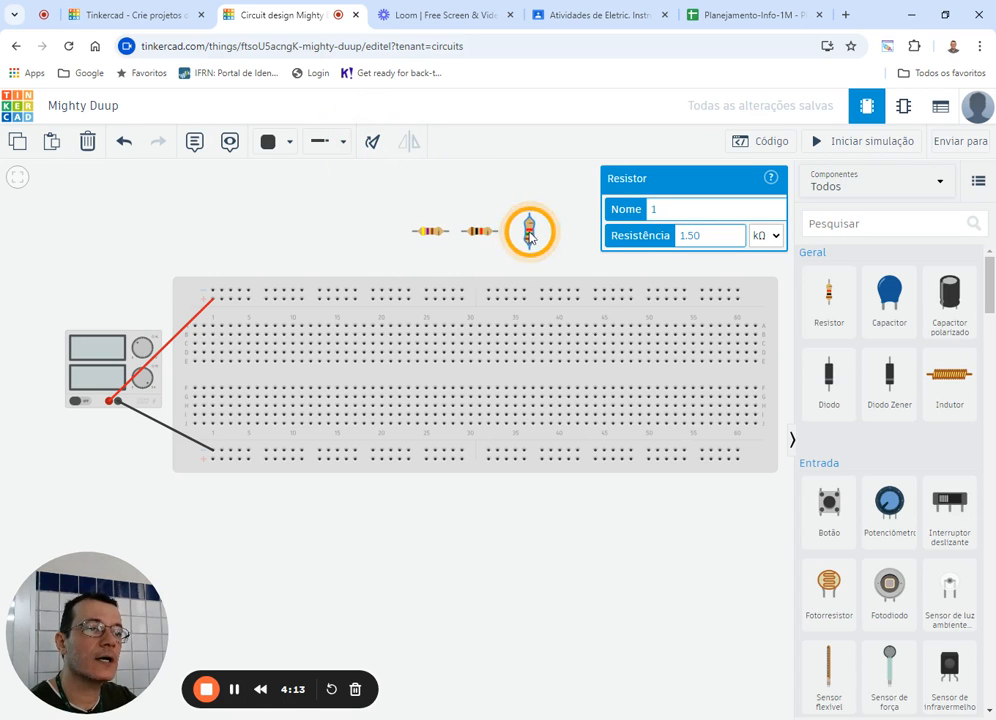
click(373, 147)
click(373, 147)
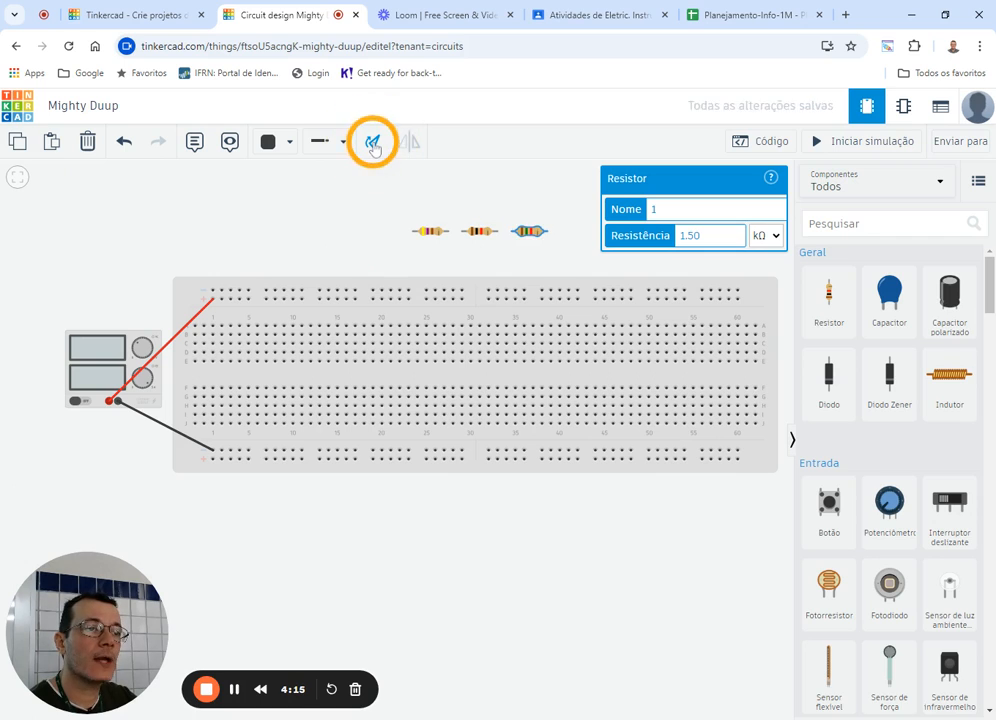
click(373, 147)
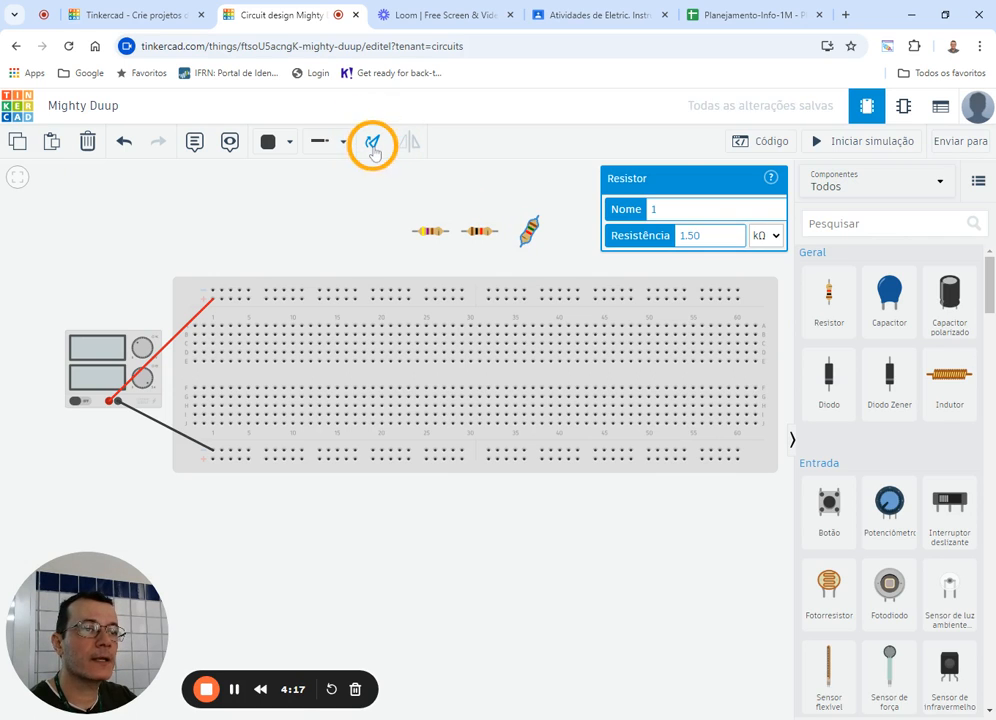
click(373, 147)
click(376, 243)
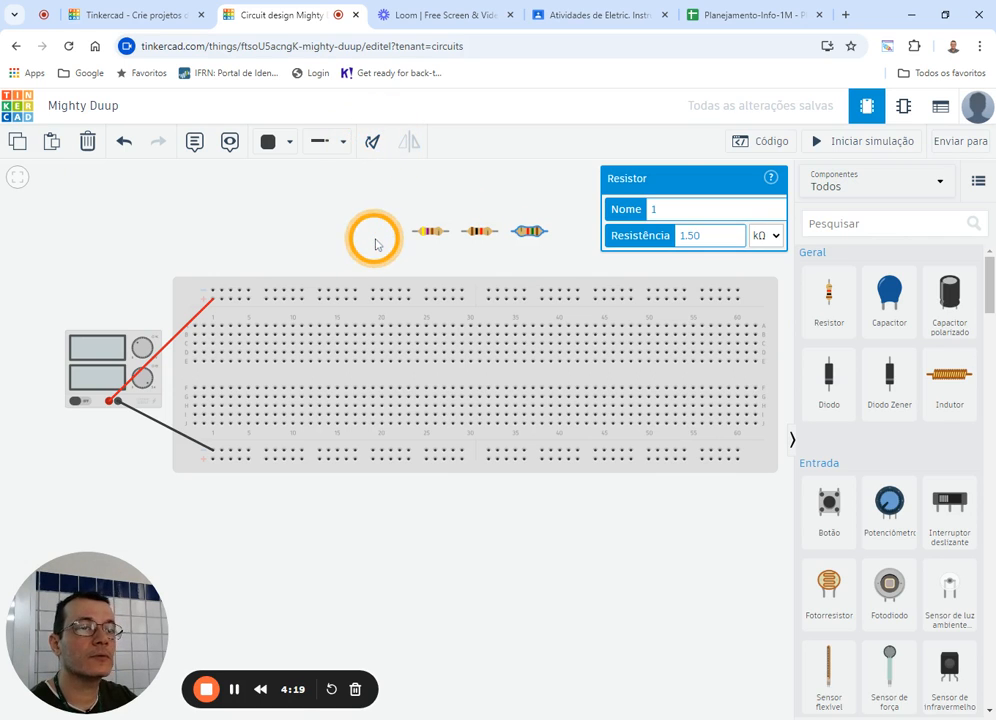
Place the resistors in series on the breadboard: 470 Ω at C4–C8, 1 kΩ at B8–B12 and 1.5 kΩ at C12–C16.
drag(425, 231, 256, 338)
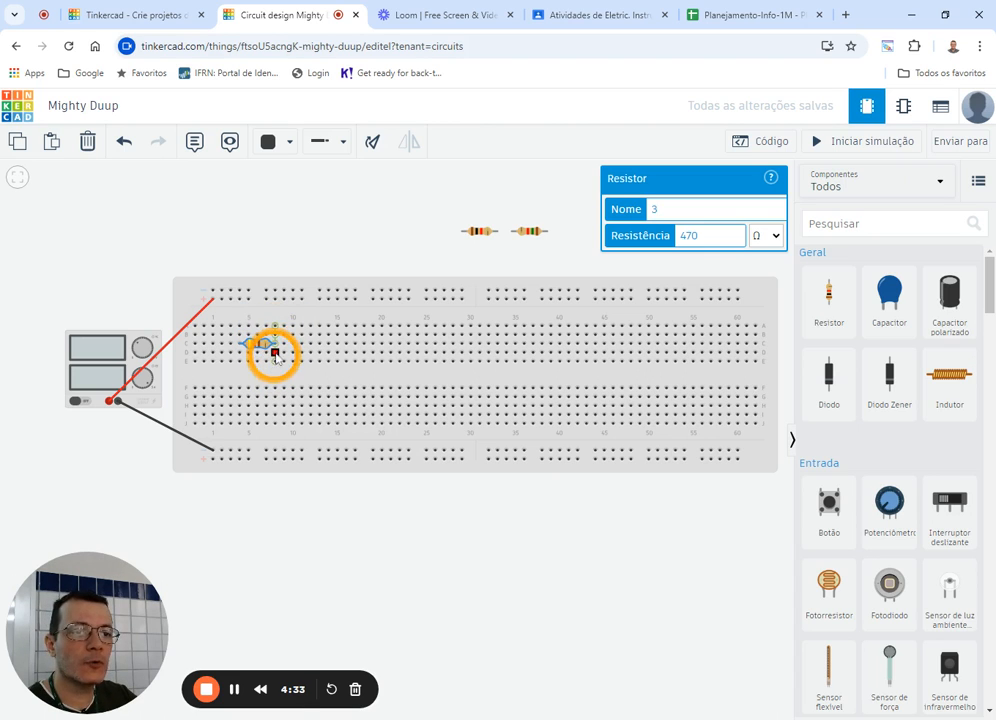
drag(479, 231, 327, 302)
drag(388, 268, 288, 333)
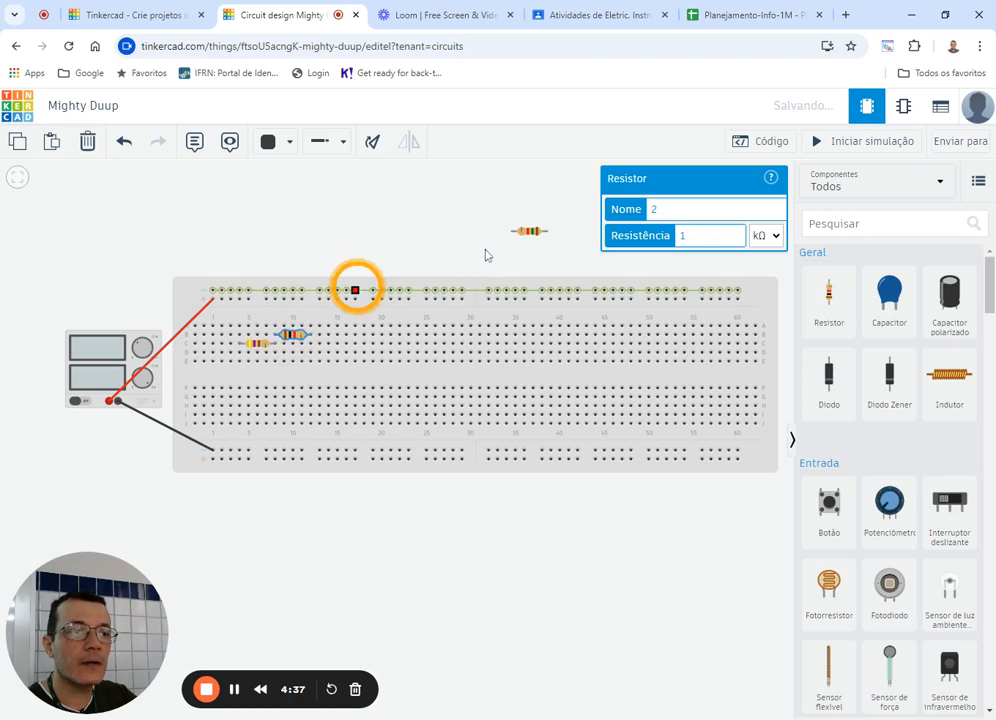
drag(528, 236, 323, 350)
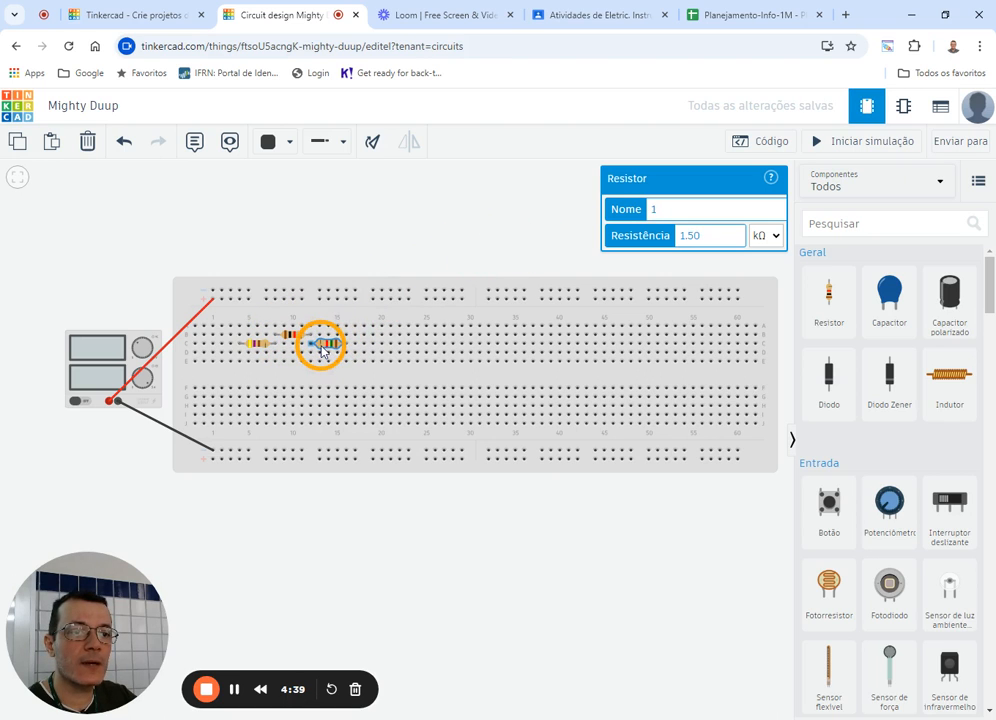
click(371, 231)
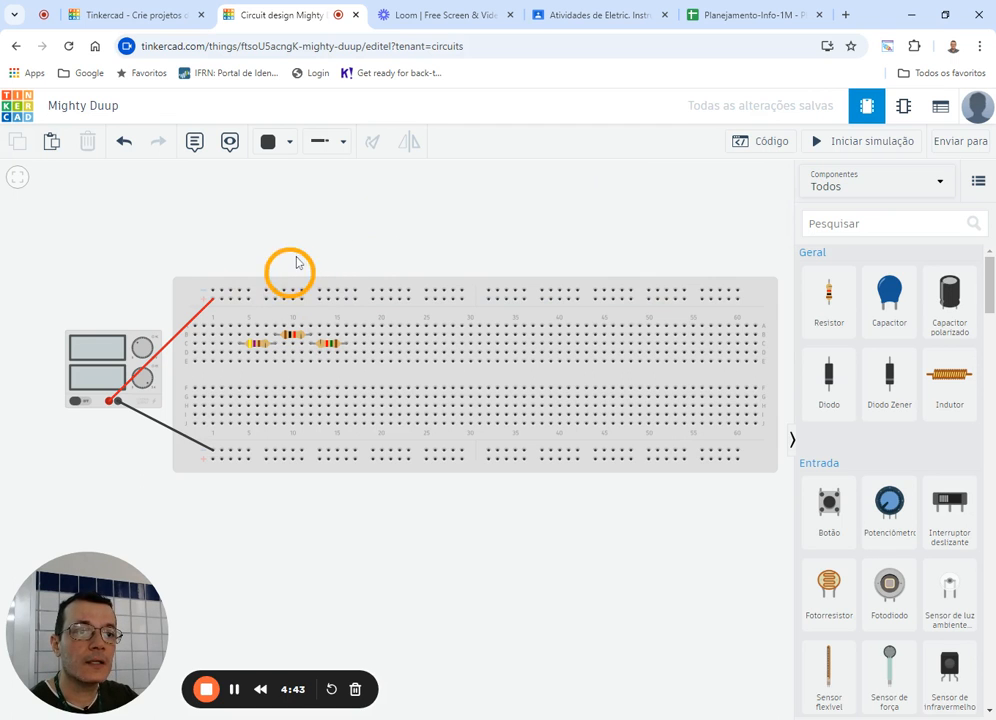
Copy the three series resistors together and paste the copies above the breadboard.
scroll(298, 262, up, 3)
scroll(317, 251, up, 2)
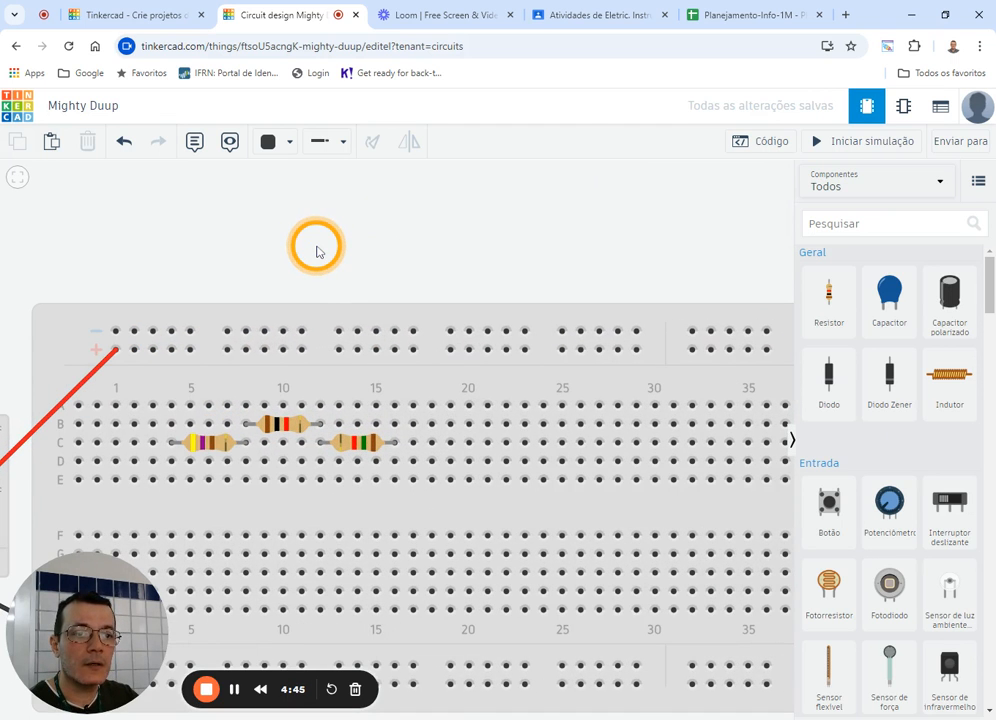
scroll(317, 251, up, 1)
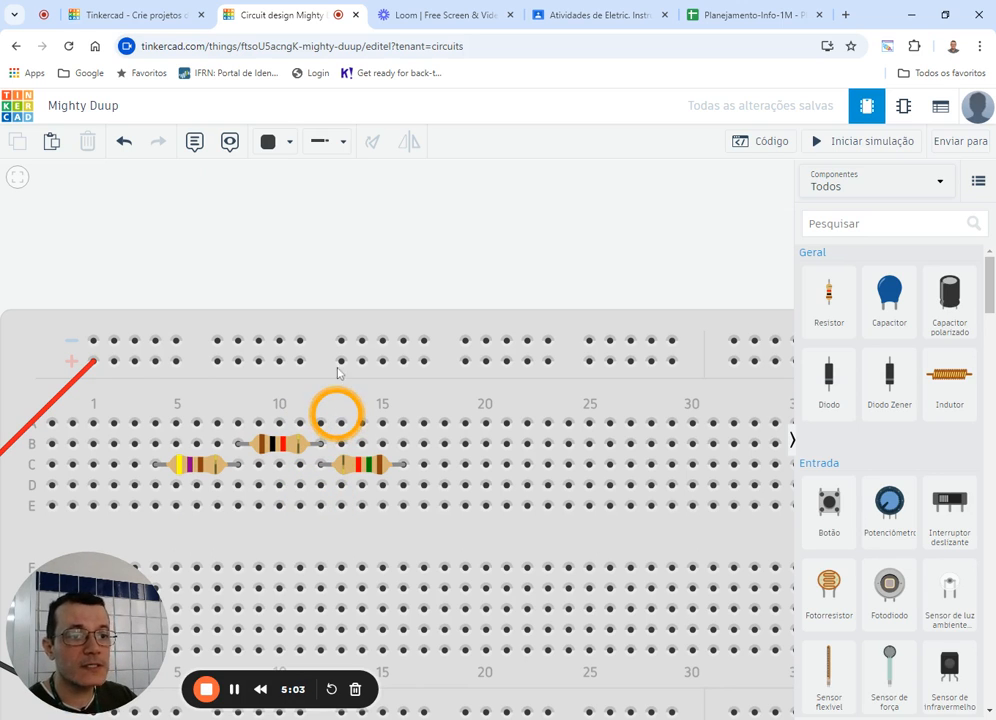
scroll(368, 224, down, 2)
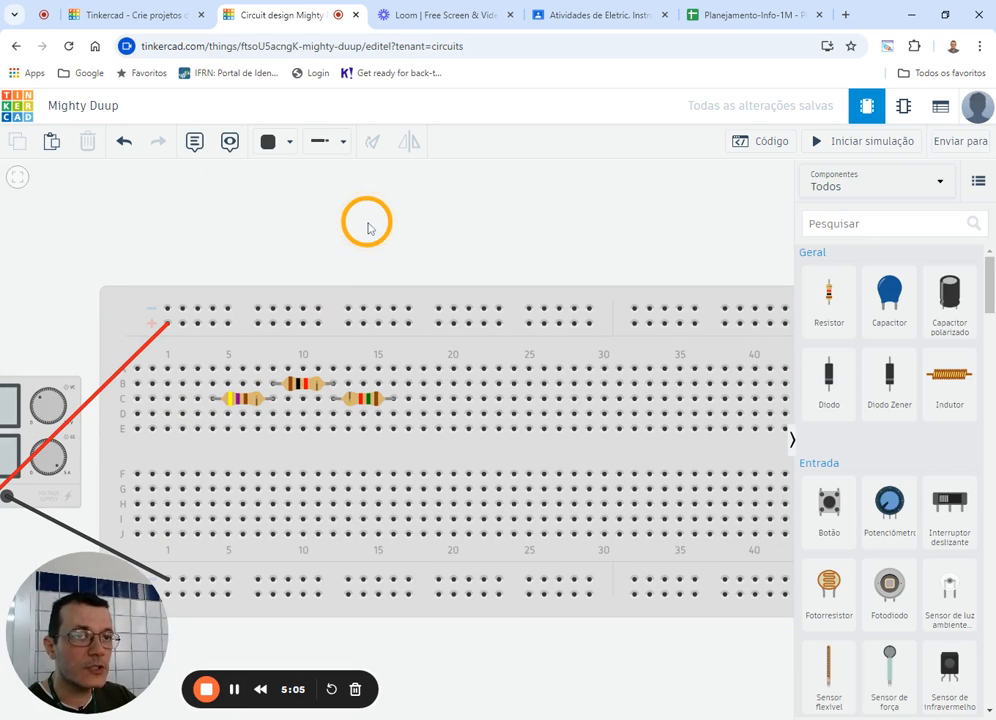
scroll(368, 224, down, 1)
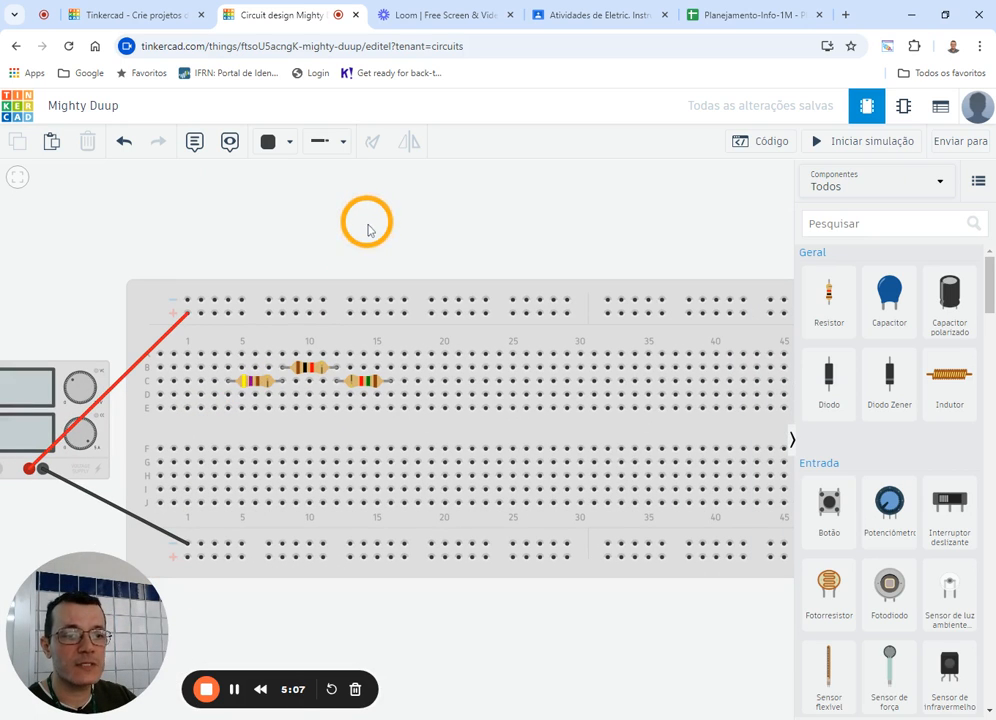
click(261, 383)
click(307, 368)
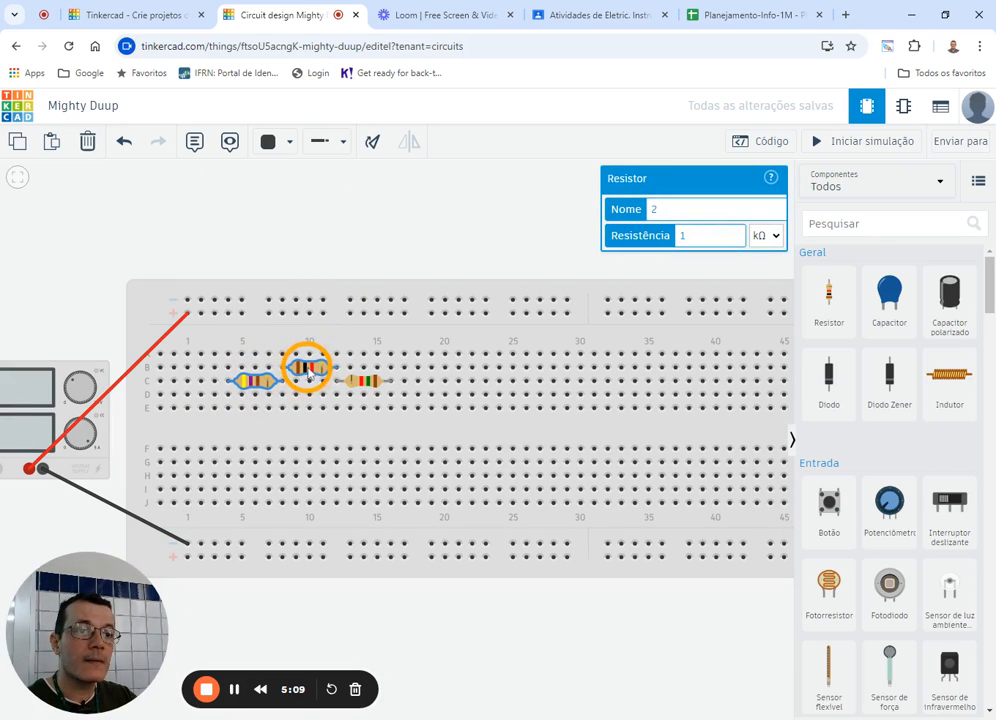
click(365, 383)
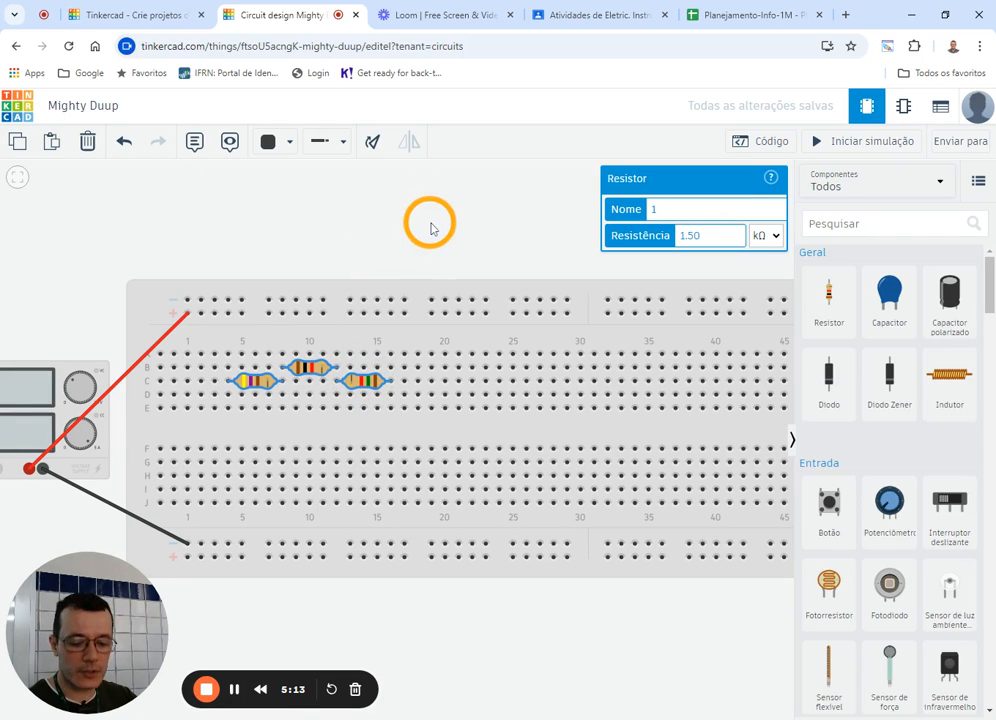
key(ctrl+v)
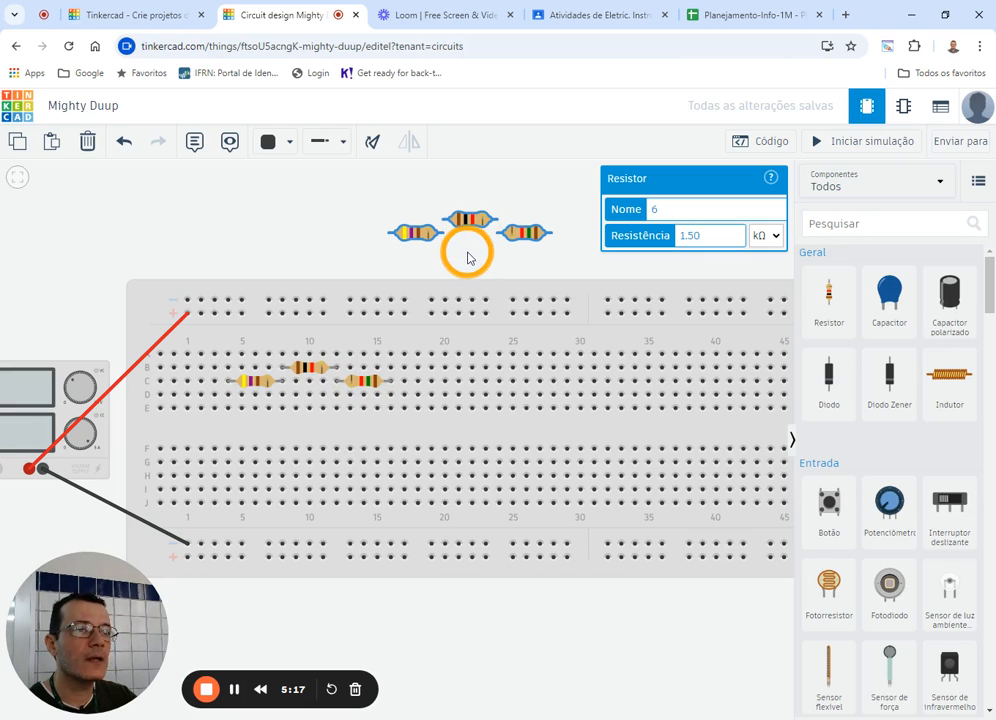
click(469, 256)
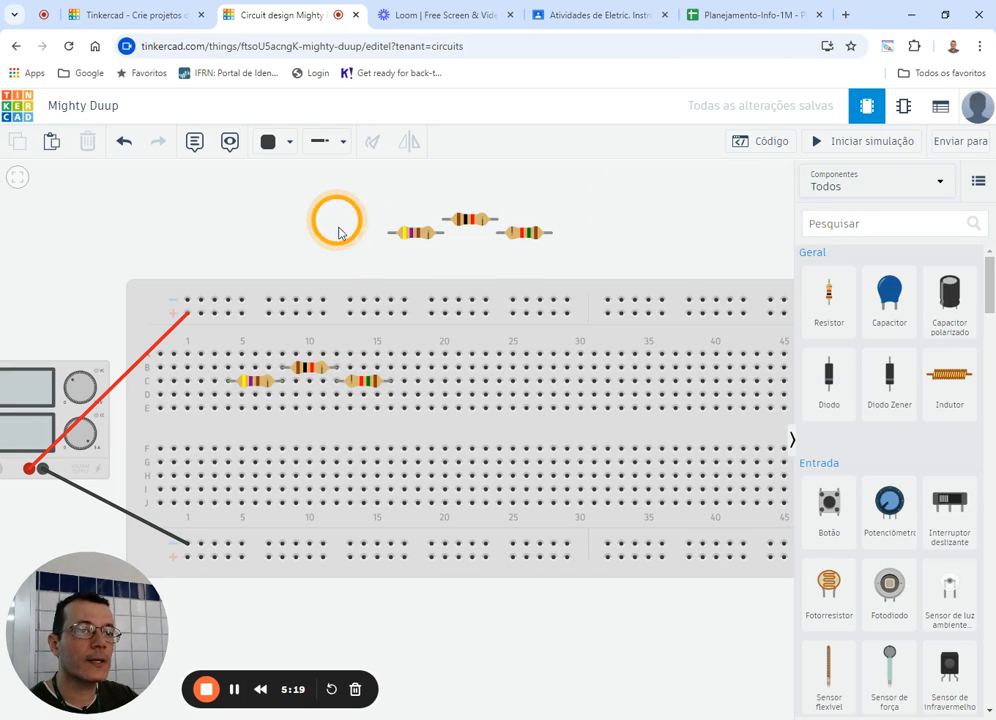
Place the copies on the breadboard: 470 Ω at C24–C28, 1 kΩ upright at D28–F28 and 1.5 kΩ at H24–H28.
drag(409, 233, 513, 385)
click(469, 217)
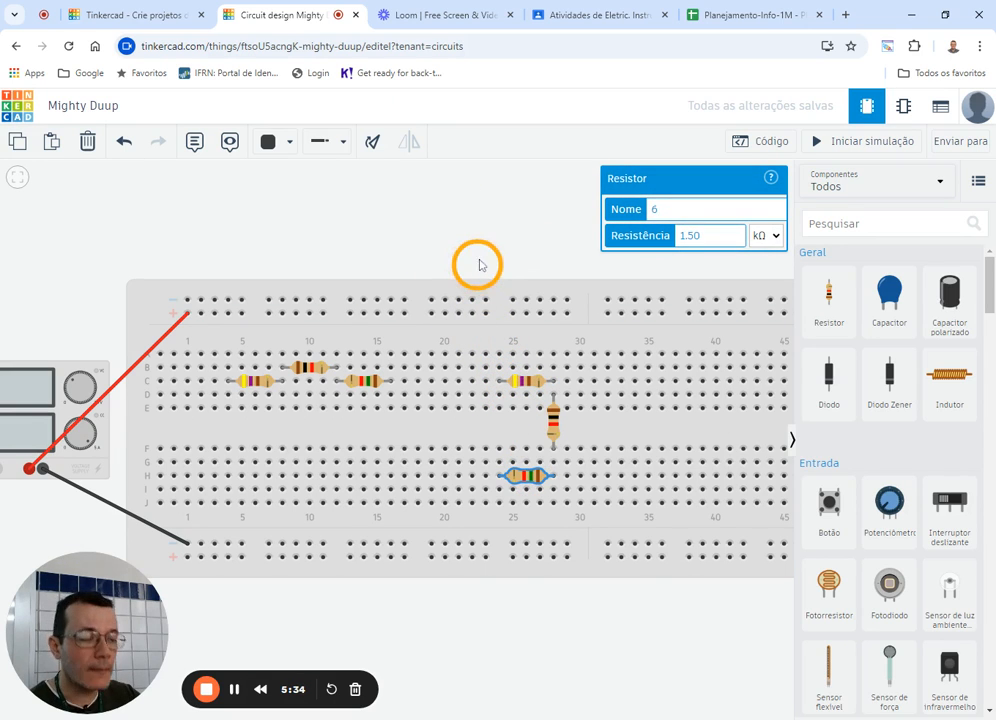
click(487, 249)
Paste another set of the three resistors above the breadboard and shift it slightly left.
scroll(515, 238, down, 1)
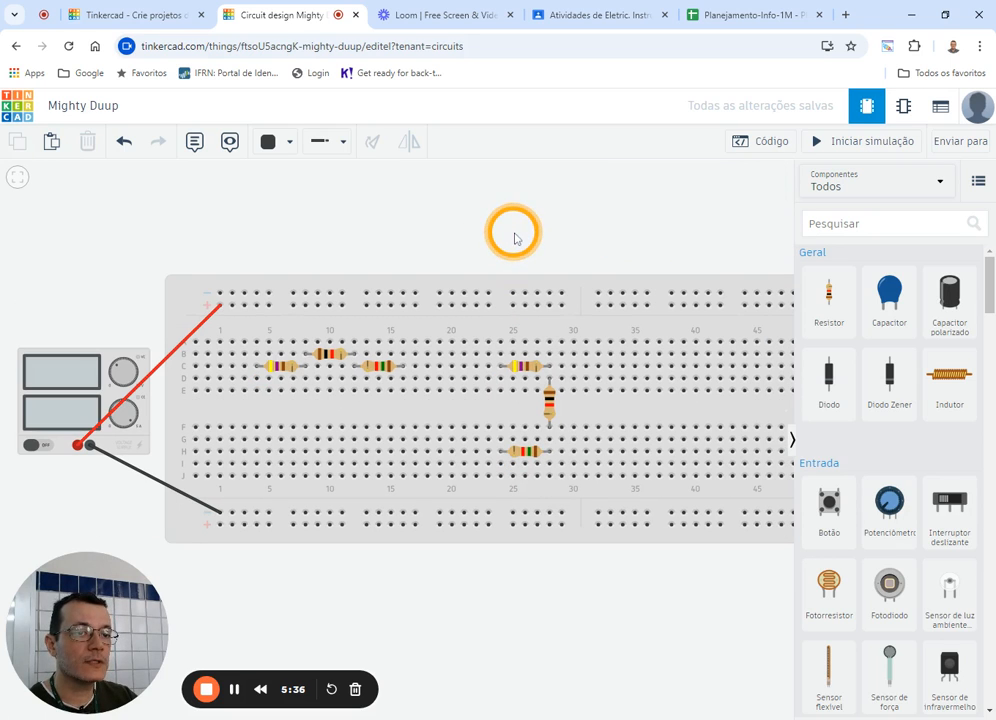
drag(544, 233, 535, 234)
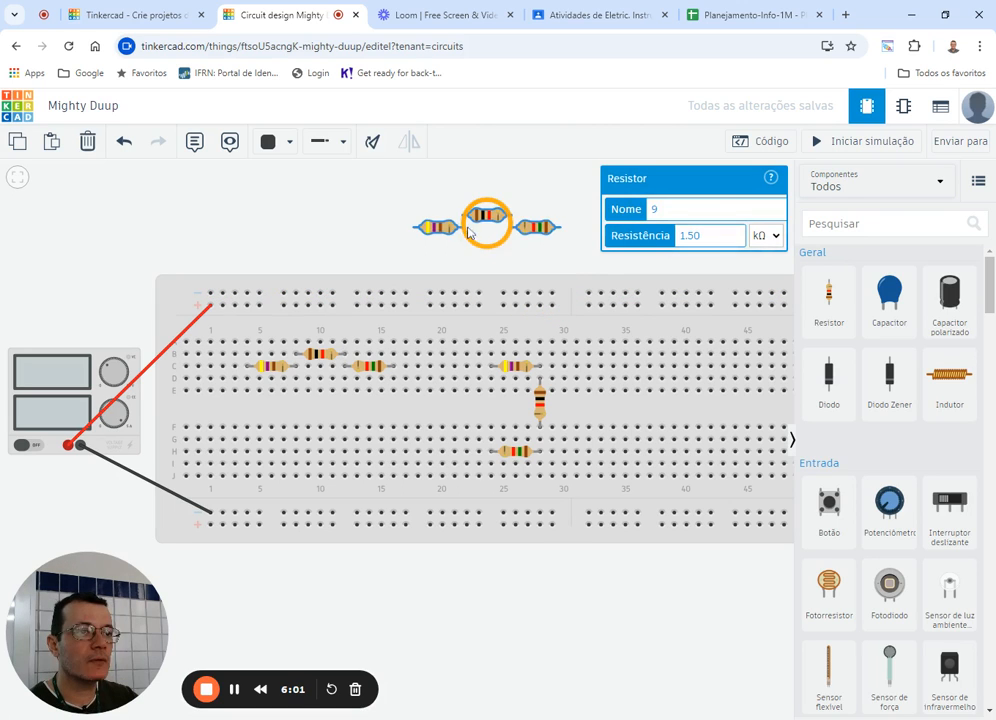
drag(473, 222, 451, 222)
click(560, 240)
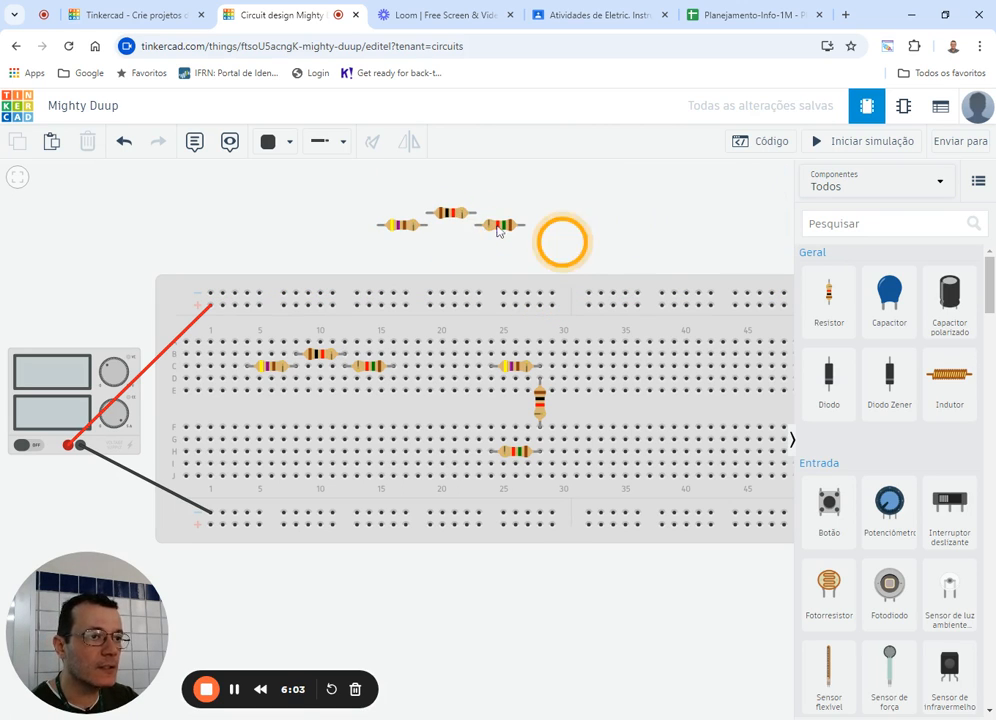
Place the new set in series: 470 Ω at B36–B40, 1.5 kΩ at C38–C42, 1 kΩ upright at E42–G42, linking A38 and A40 with a blue wire.
drag(434, 232, 675, 365)
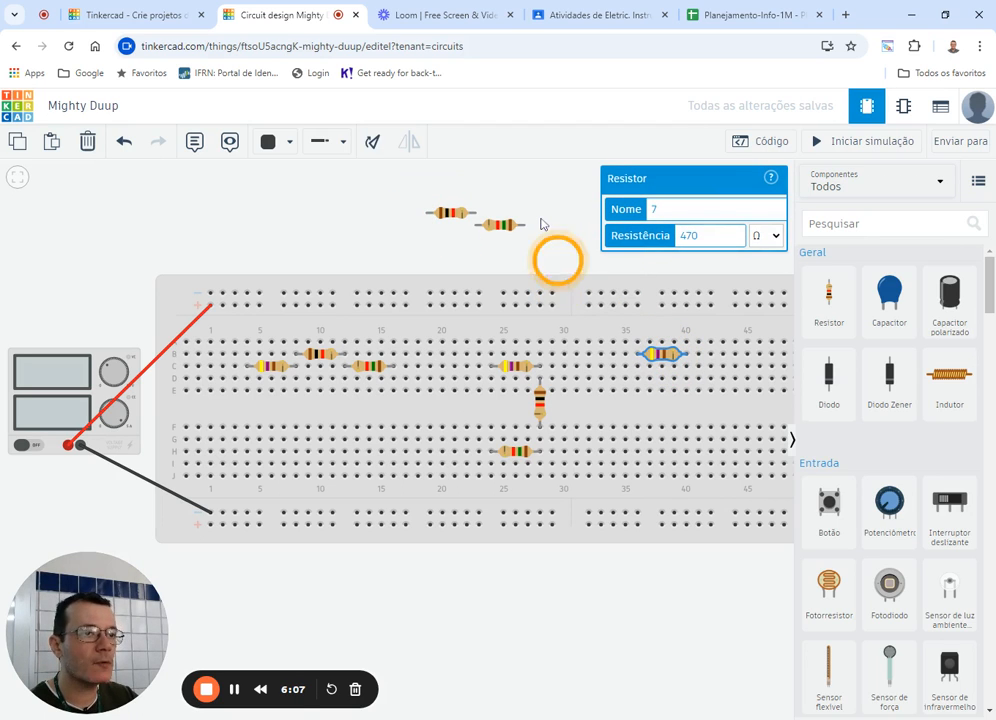
click(502, 225)
drag(502, 225, 690, 378)
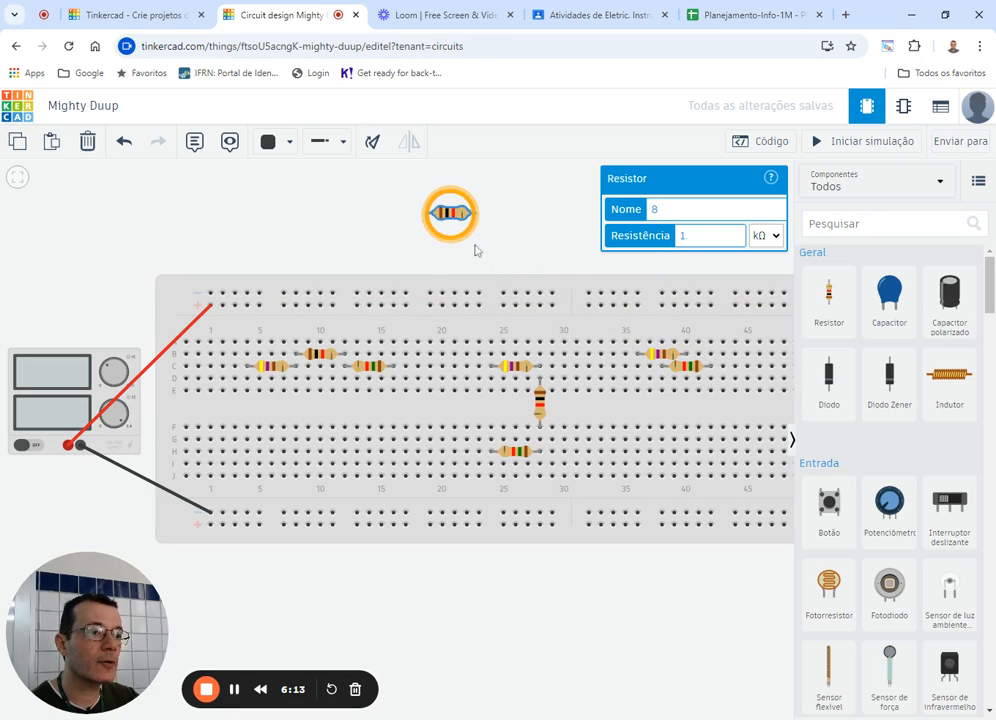
drag(475, 246, 539, 224)
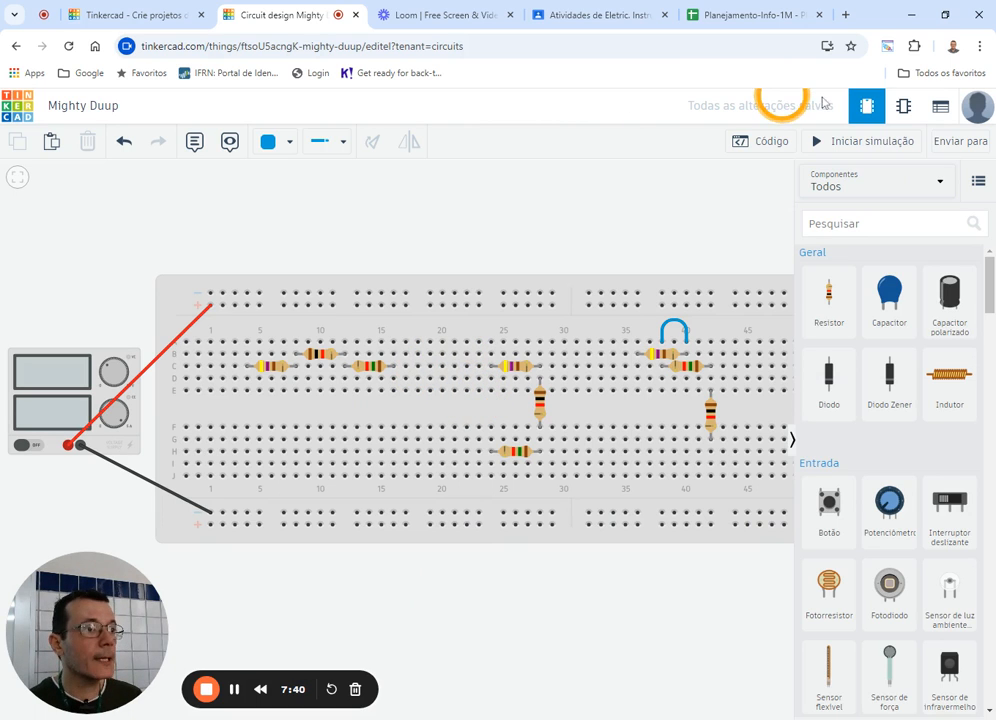
Handwrite the calculation R = 470 + 1000 + 1500 ≅ 3.000 Ω above the breadboard, and clear the annotation.
click(888, 48)
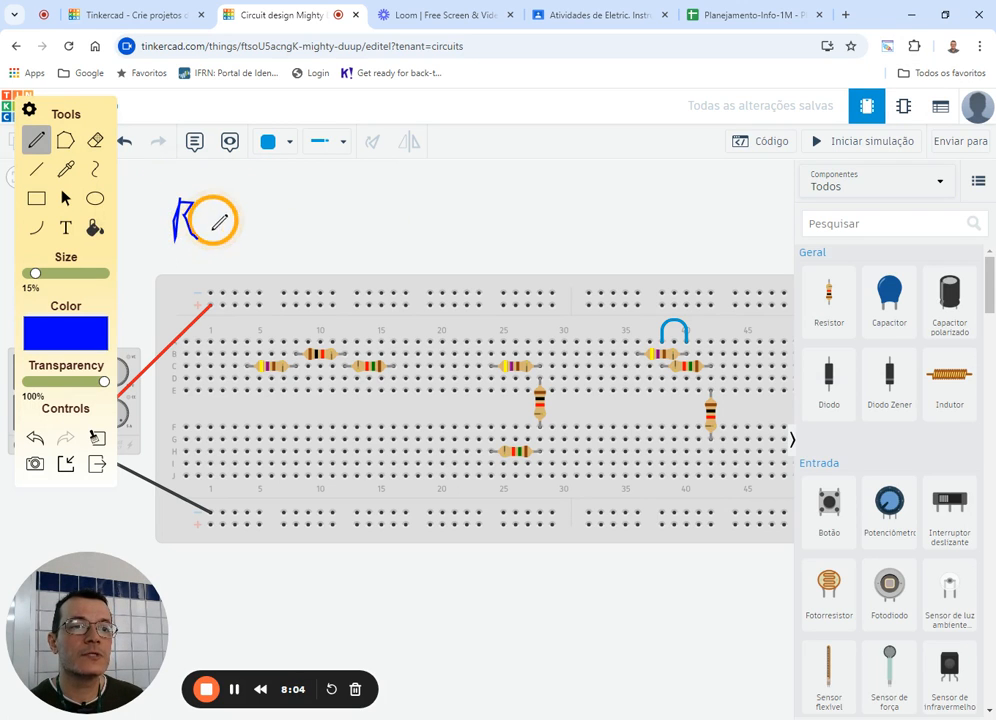
drag(209, 225, 245, 218)
mouse_move(244, 208)
mouse_down()
mouse_move(241, 233)
mouse_move(268, 210)
mouse_move(262, 232)
mouse_up()
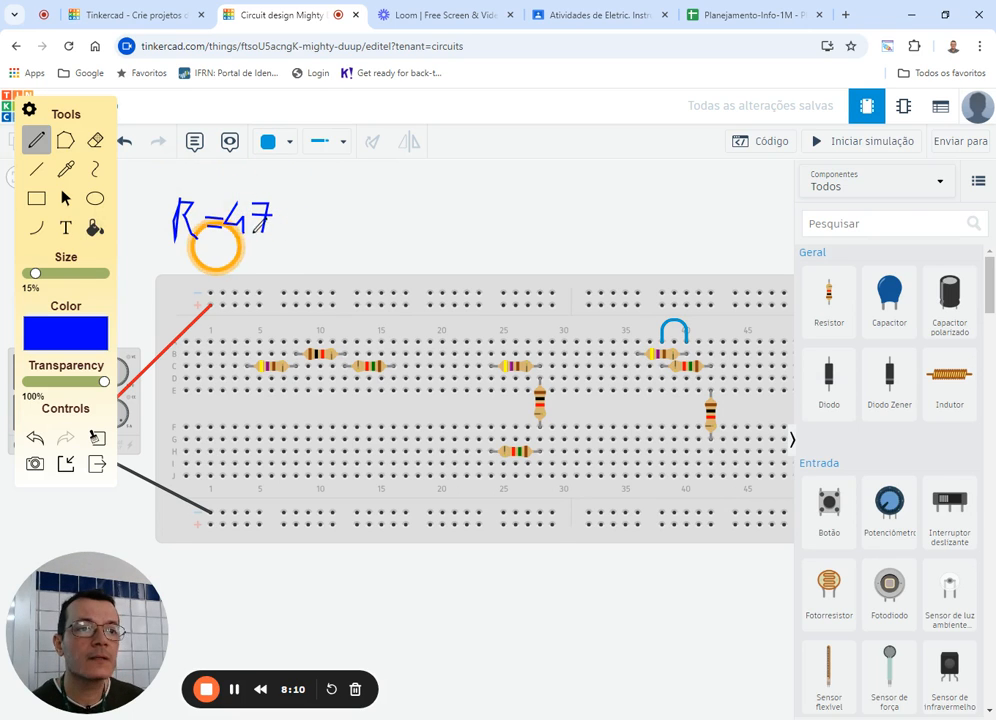
drag(283, 219, 285, 216)
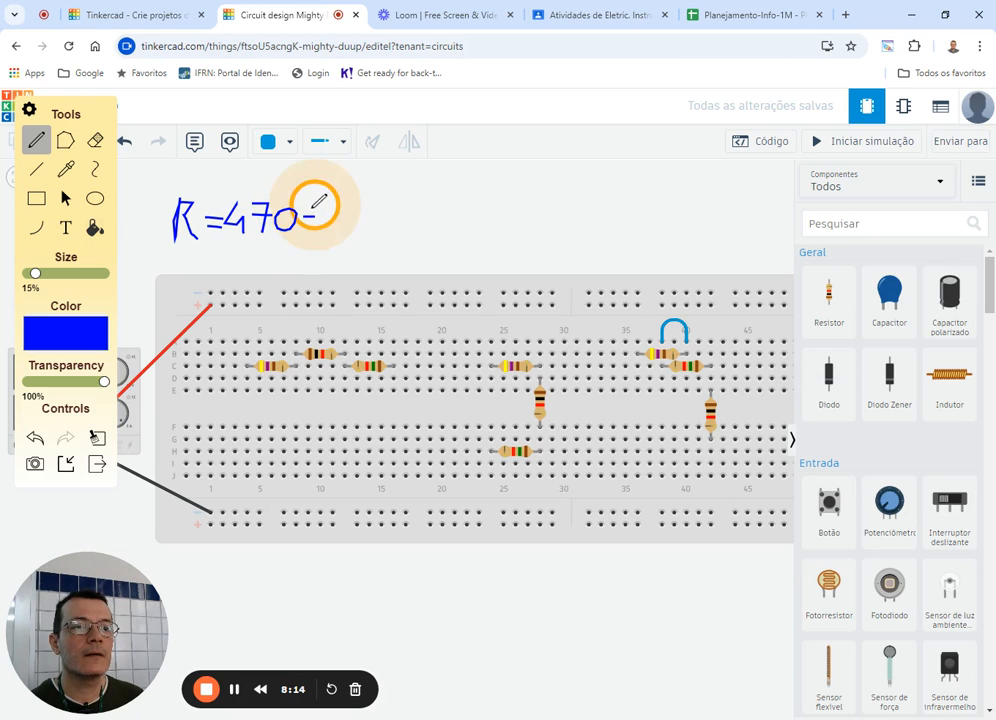
drag(308, 204, 308, 222)
mouse_move(300, 214)
mouse_down()
mouse_move(317, 213)
mouse_move(331, 232)
mouse_move(350, 229)
mouse_move(346, 208)
mouse_move(410, 212)
mouse_move(395, 205)
mouse_move(440, 216)
mouse_move(433, 229)
mouse_move(465, 208)
mouse_move(462, 234)
mouse_move(473, 209)
mouse_move(483, 227)
mouse_up()
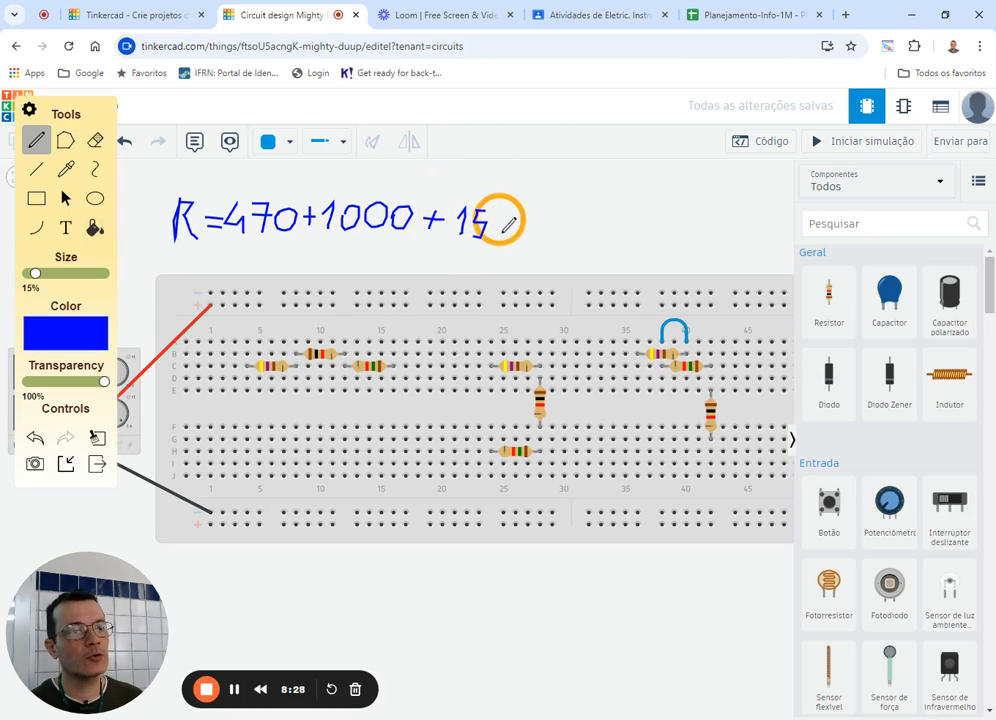
mouse_move(504, 204)
mouse_down()
mouse_move(494, 231)
mouse_move(505, 205)
mouse_move(522, 229)
mouse_move(534, 212)
mouse_move(522, 211)
mouse_up()
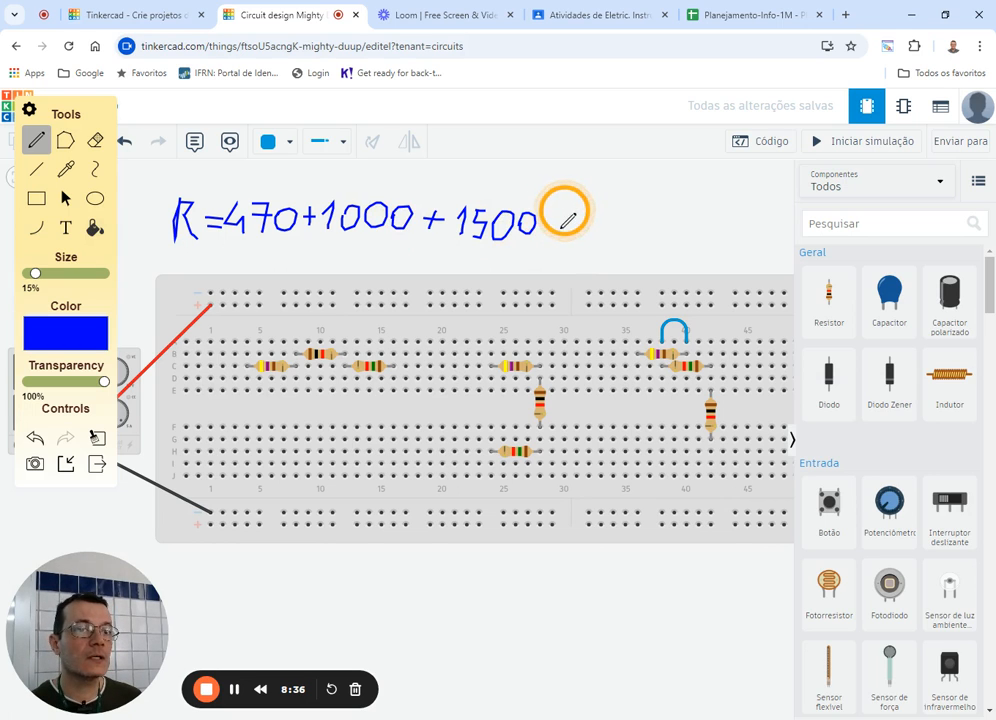
mouse_move(551, 228)
mouse_down()
mouse_move(572, 226)
mouse_move(573, 211)
mouse_move(603, 221)
mouse_move(598, 235)
mouse_move(641, 215)
mouse_move(659, 230)
mouse_move(660, 211)
mouse_move(656, 230)
mouse_move(684, 213)
mouse_move(740, 227)
mouse_up()
click(624, 231)
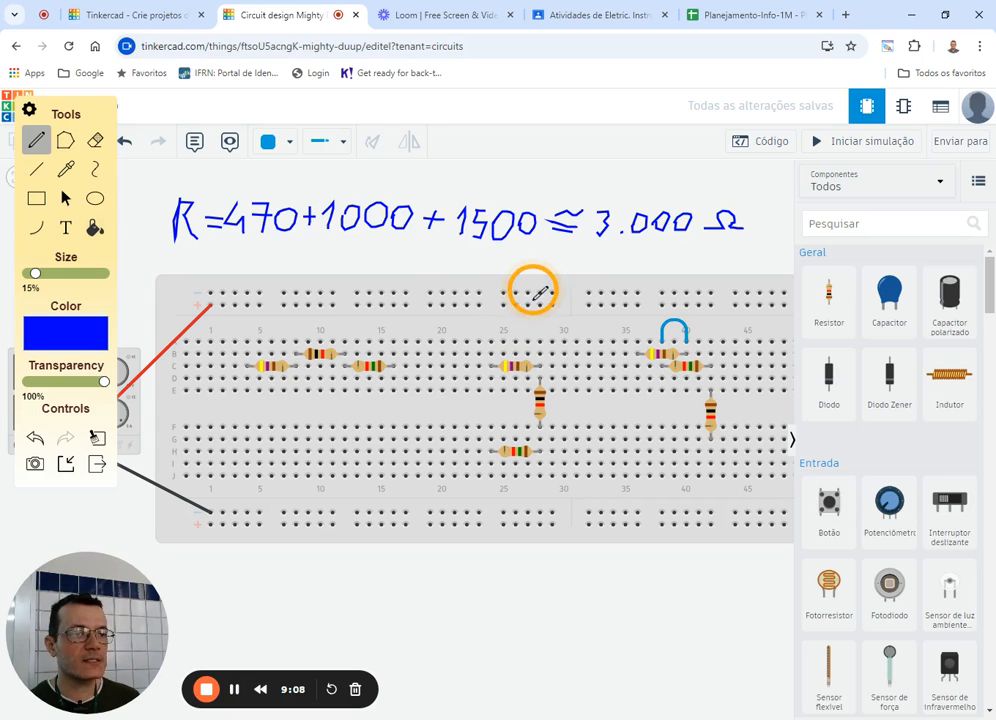
click(97, 438)
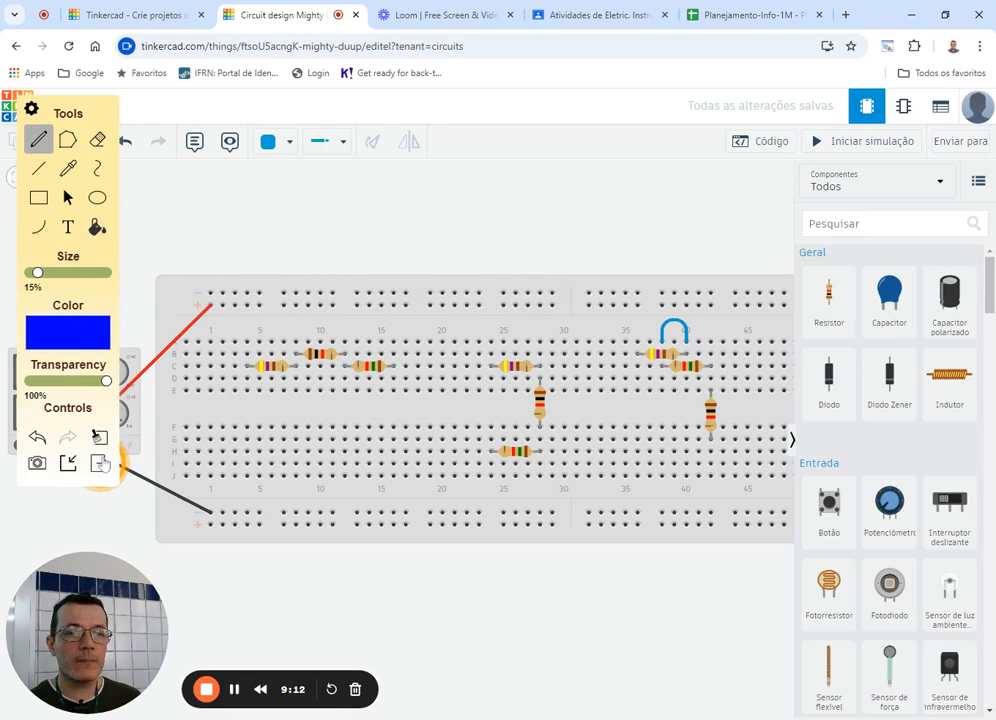
click(99, 463)
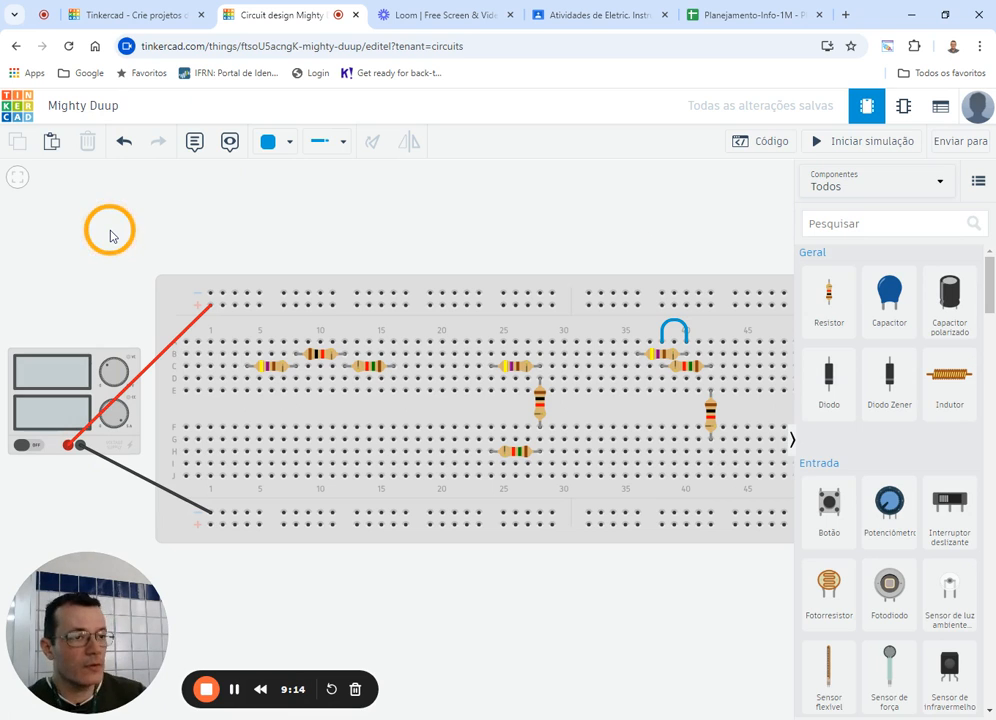
Place a multimeter above the third resistor set and set it to resistance mode.
scroll(838, 285, down, 3)
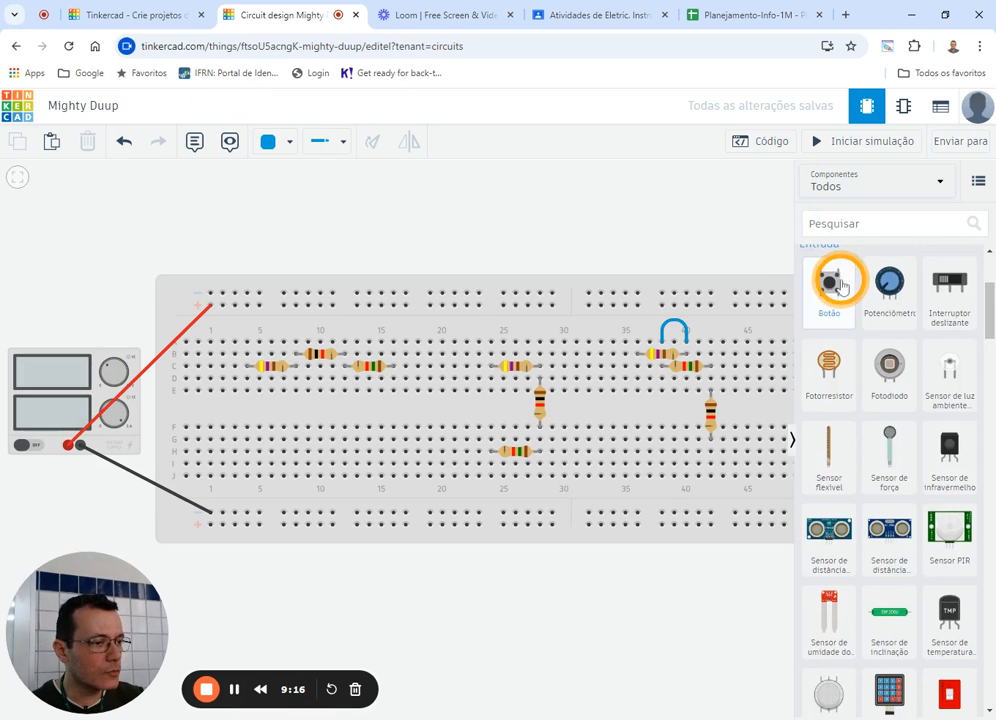
scroll(855, 300, down, 12)
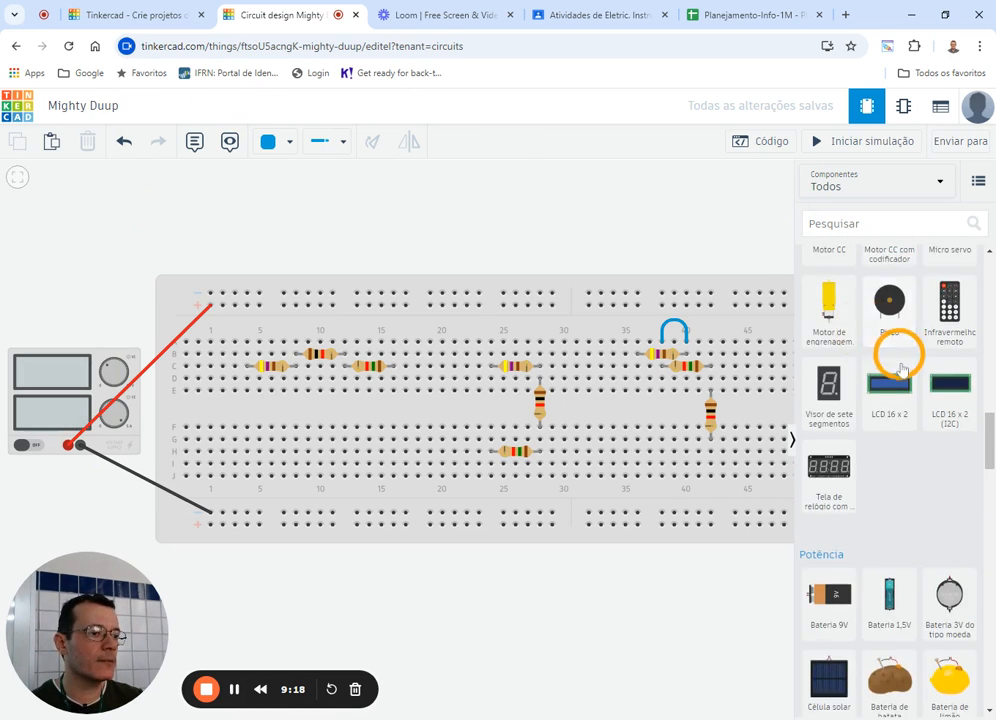
scroll(902, 370, down, 10)
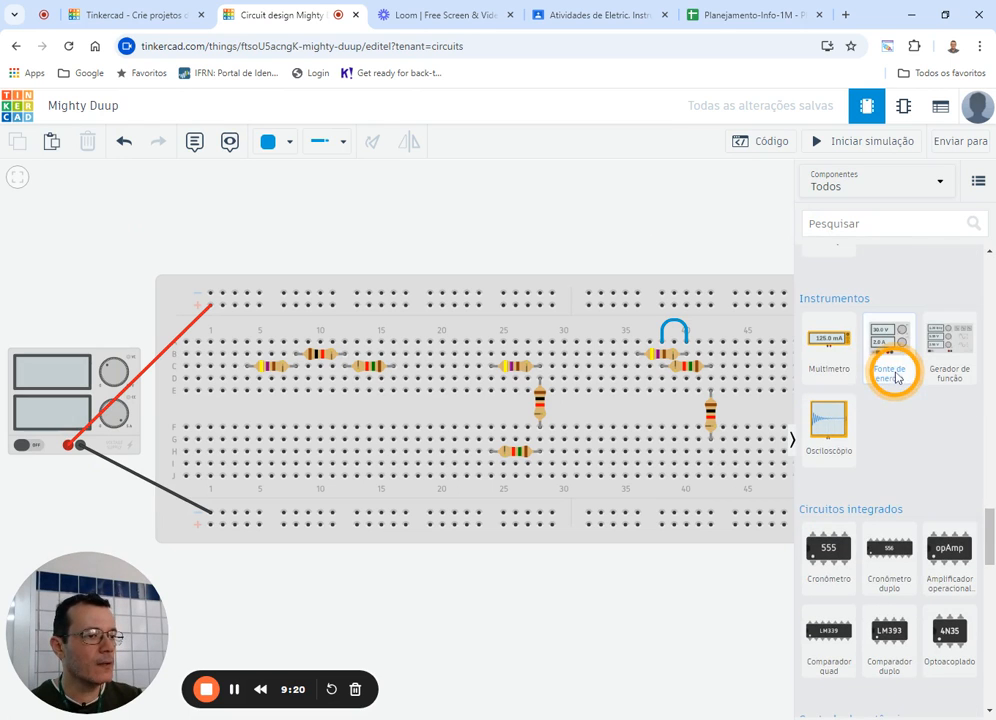
scroll(895, 378, up, 1)
drag(832, 415, 684, 244)
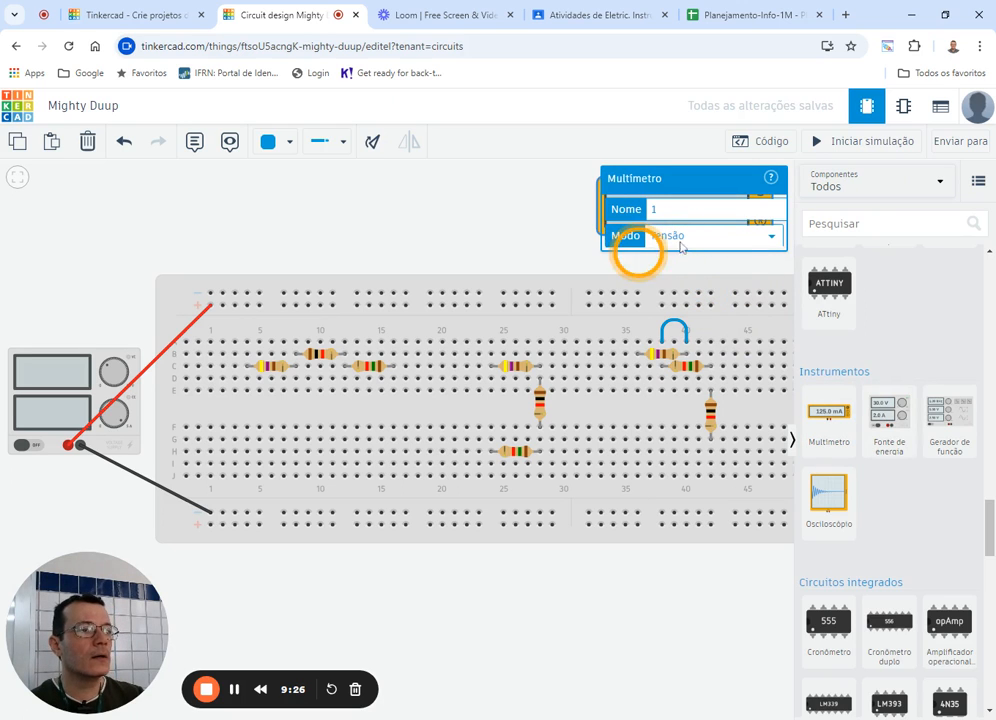
click(768, 254)
click(696, 296)
click(578, 248)
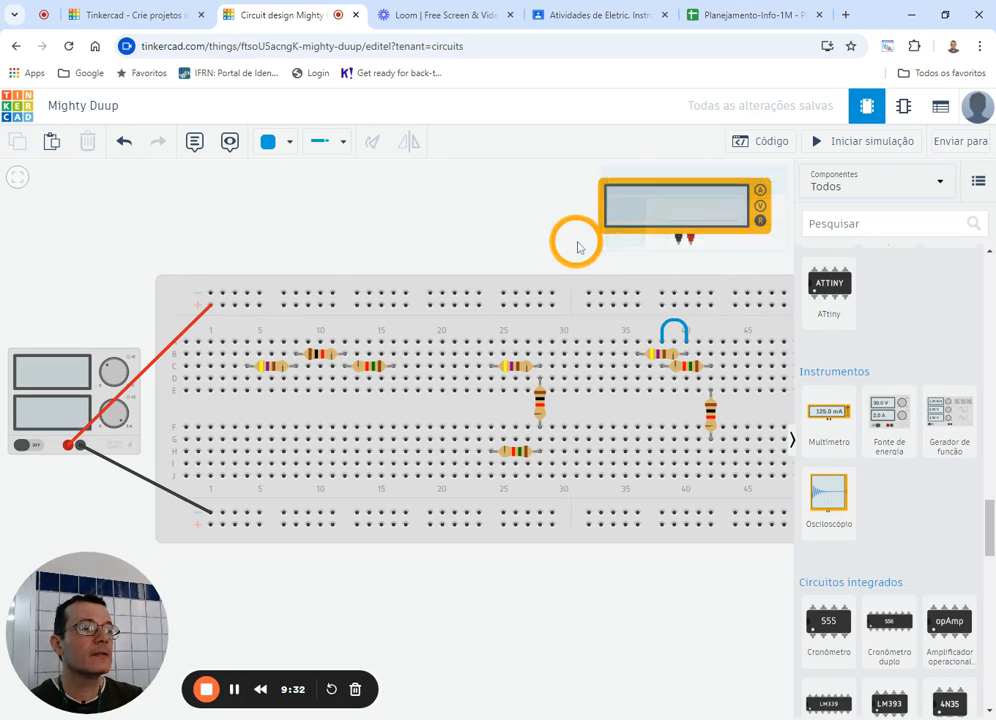
Wire the multimeter across the third set, positive to A36 in red and negative to H42 in black, and simulate the circuit.
click(690, 242)
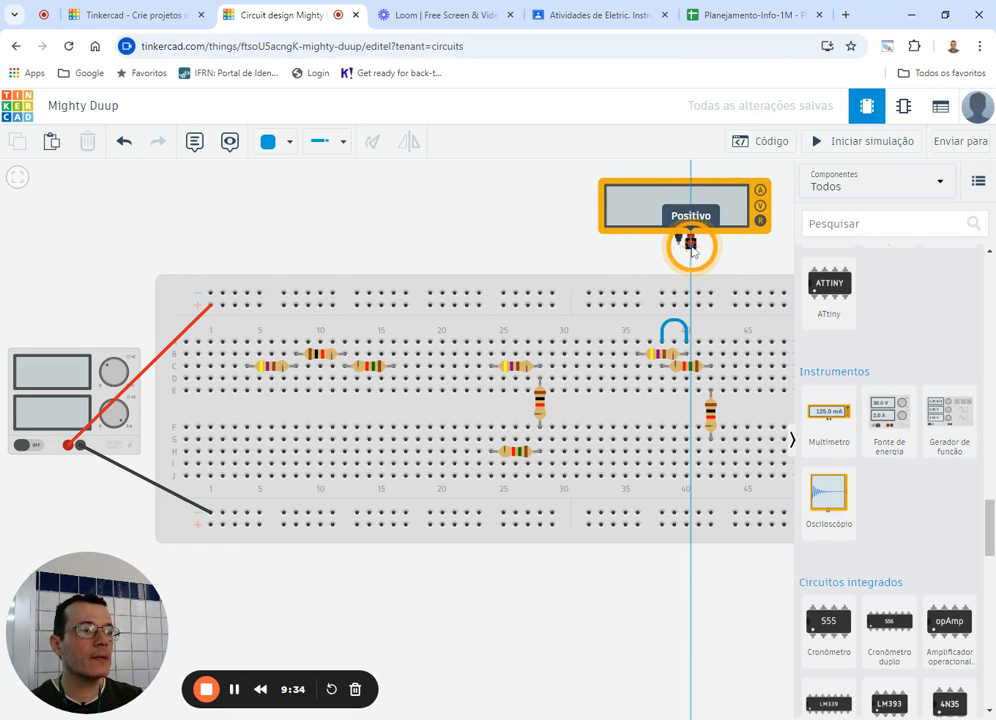
click(648, 313)
click(637, 343)
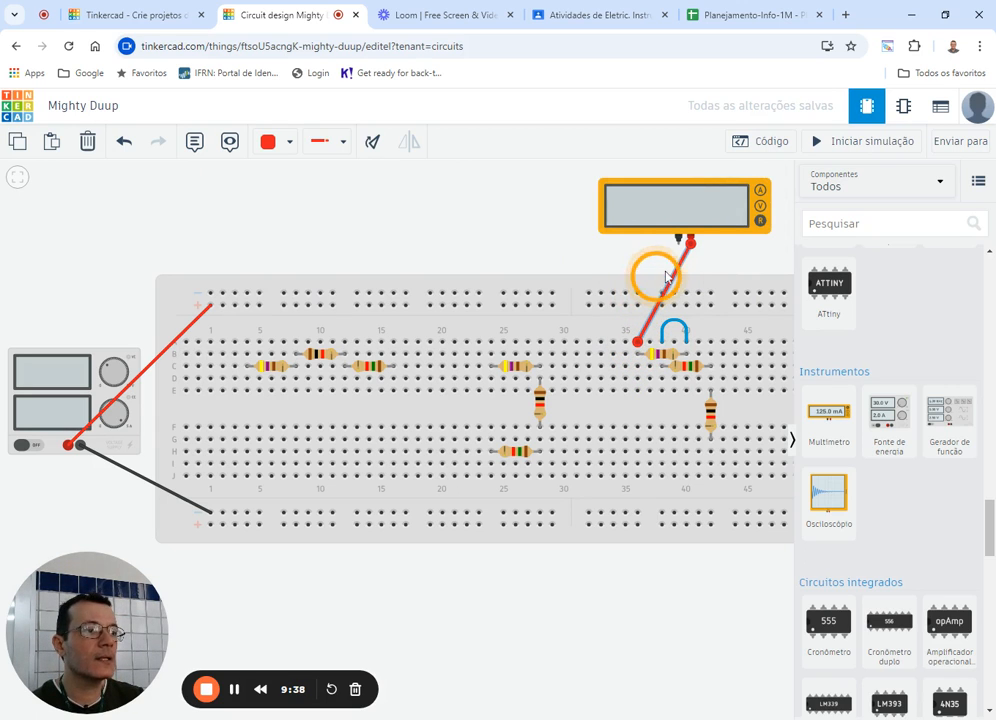
click(679, 244)
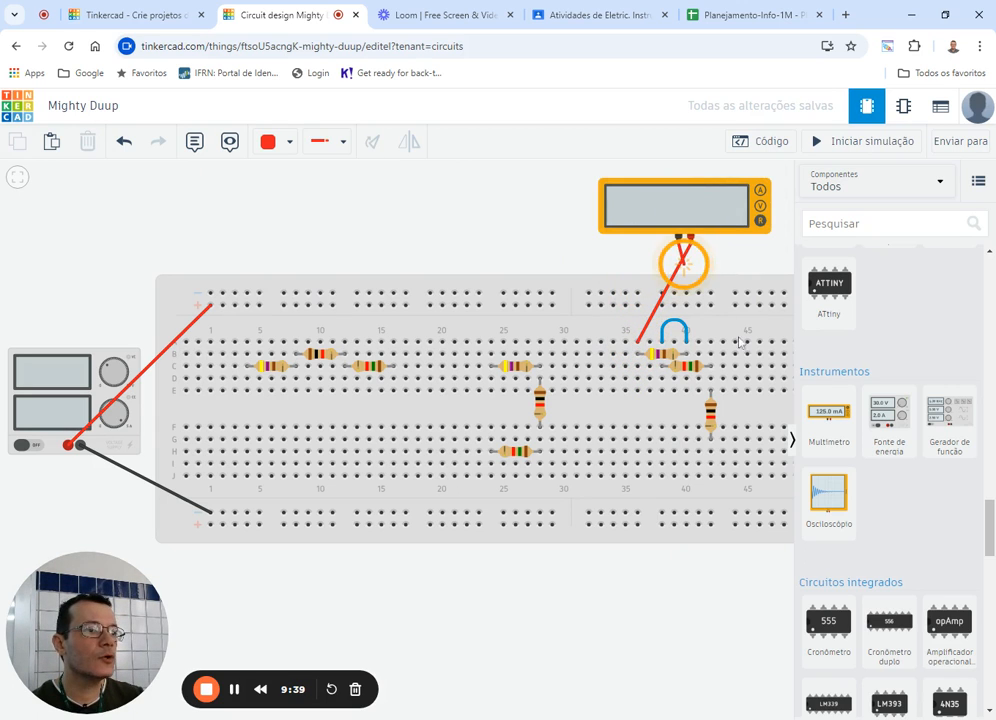
click(768, 406)
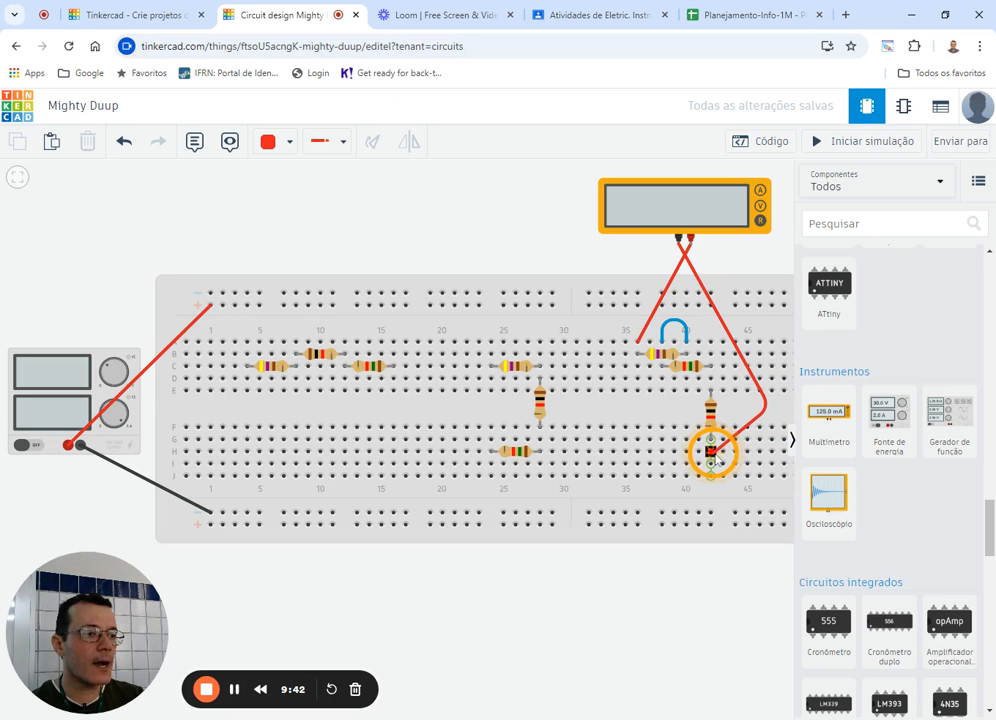
click(714, 453)
key(0)
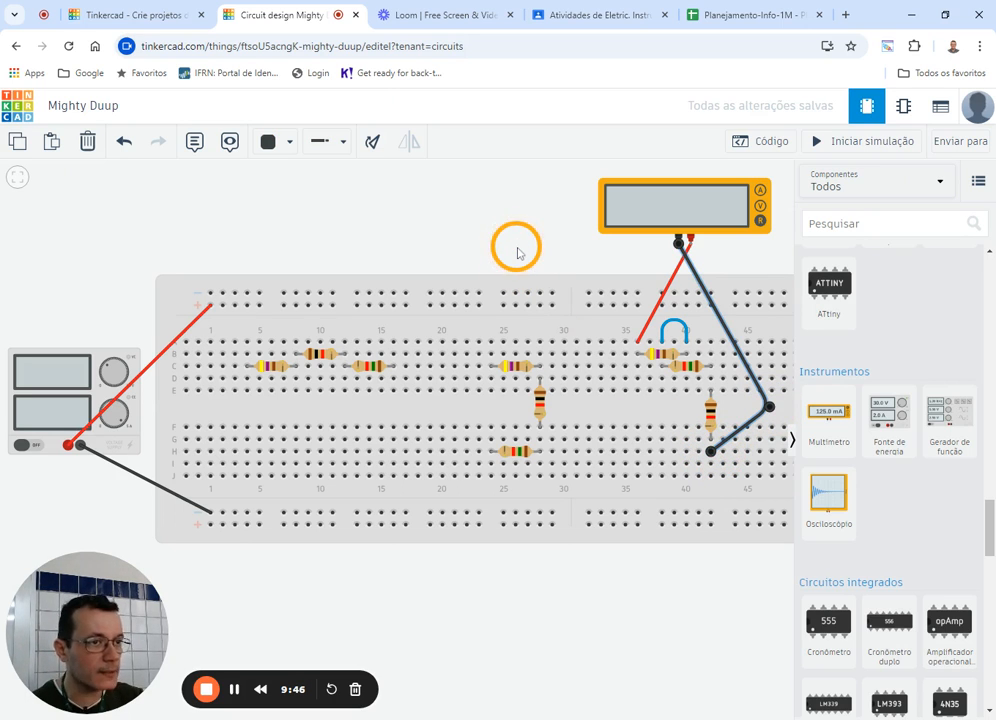
click(518, 252)
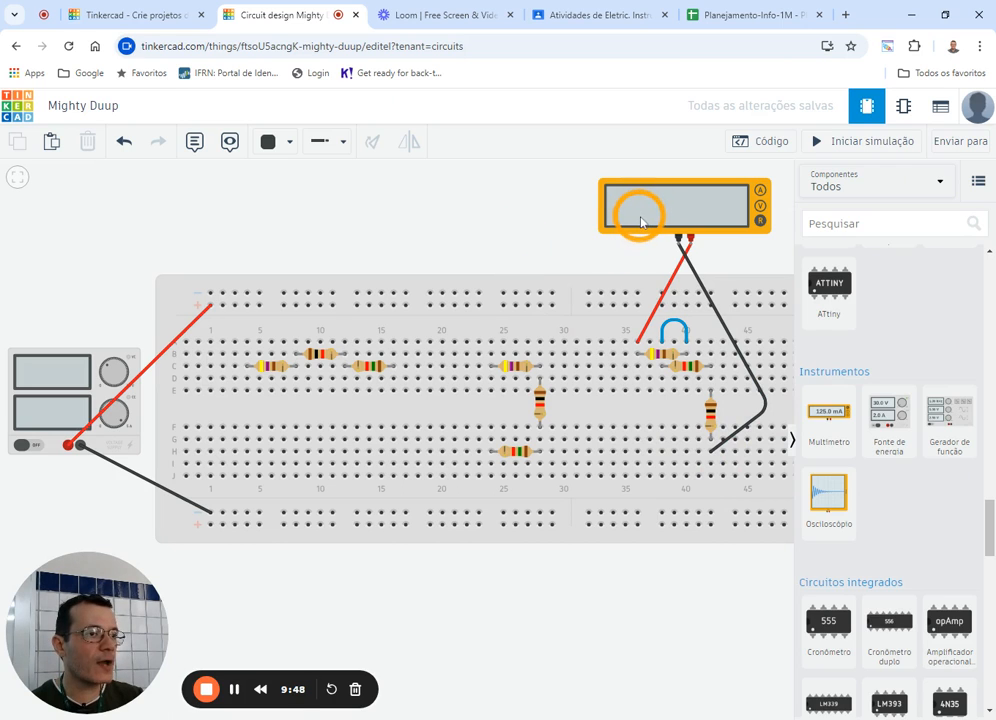
click(838, 141)
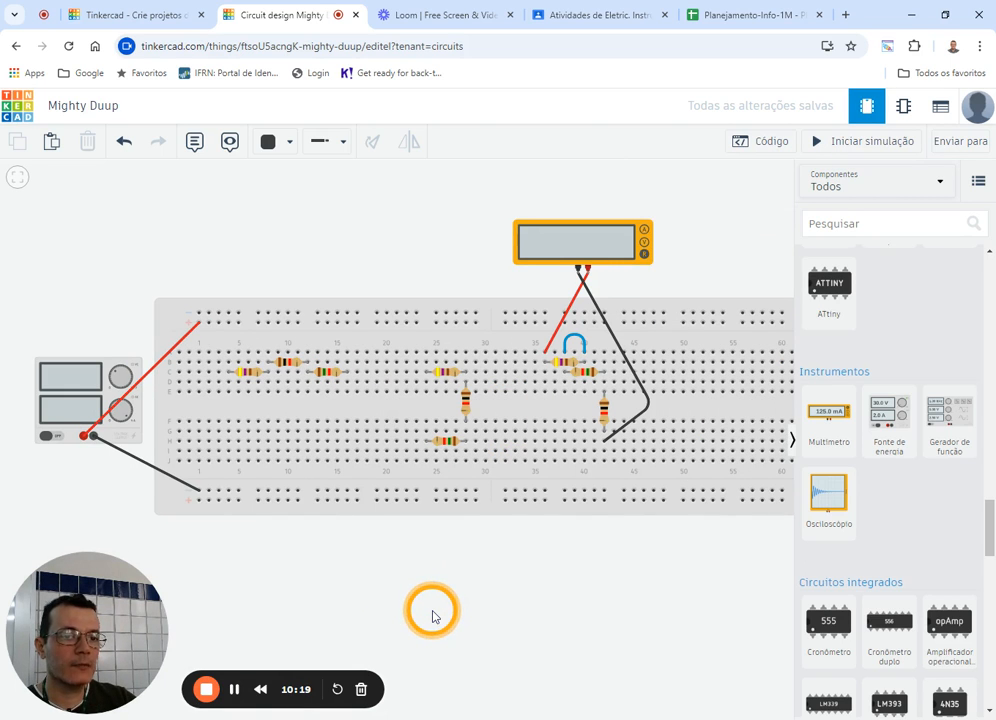
Place a second multimeter above the breadboard's first columns and set its mode to Amperagem.
scroll(432, 616, up, 1)
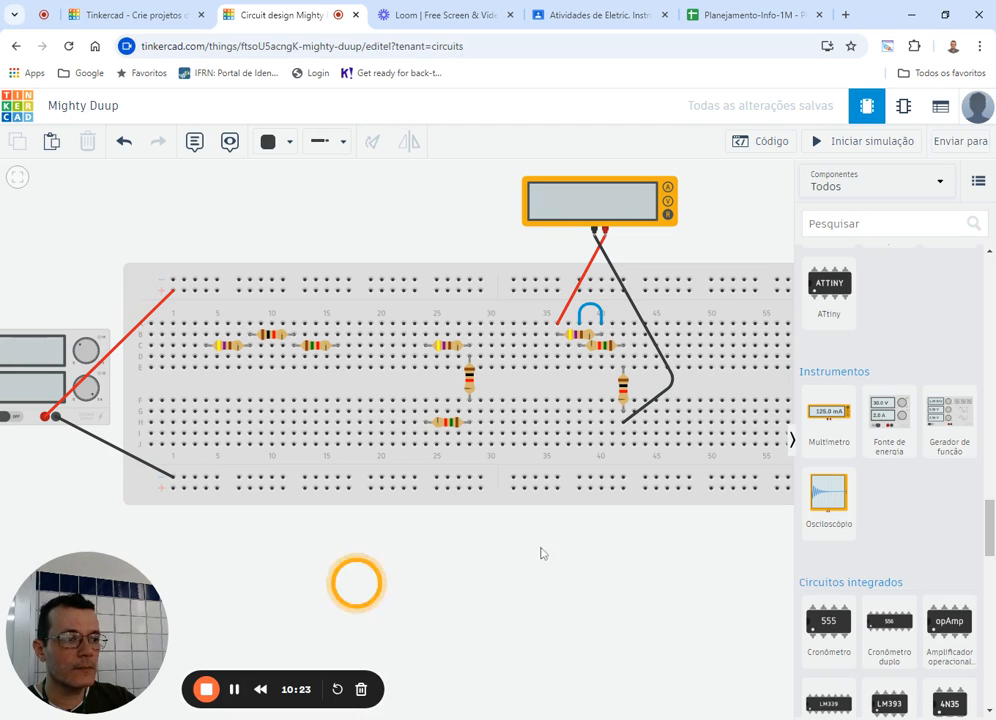
drag(828, 416, 139, 227)
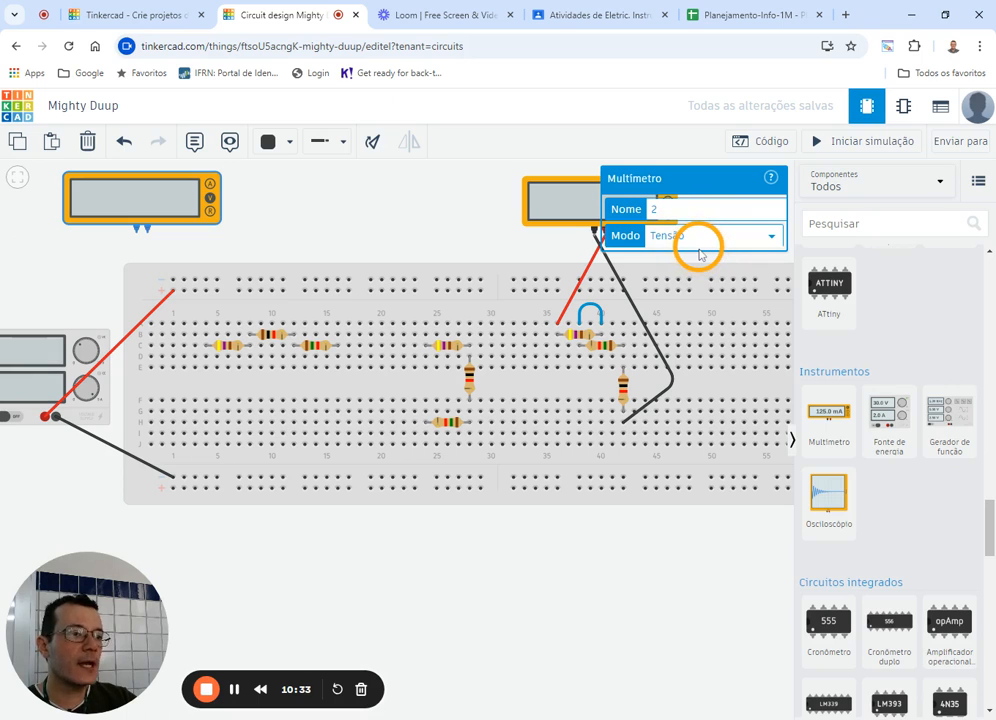
click(697, 258)
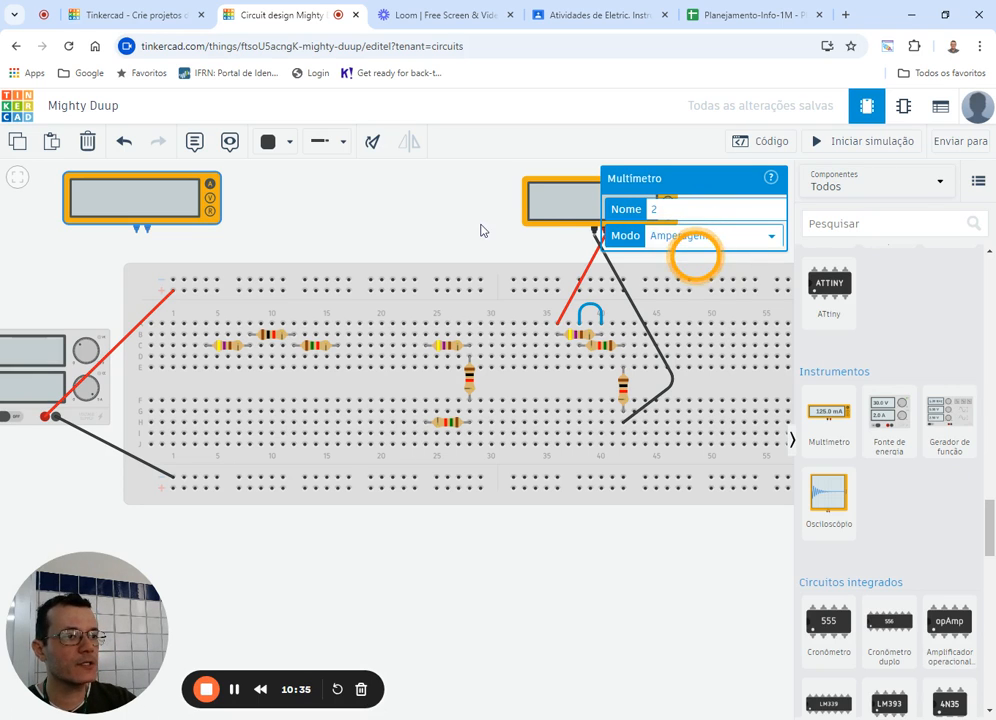
click(368, 225)
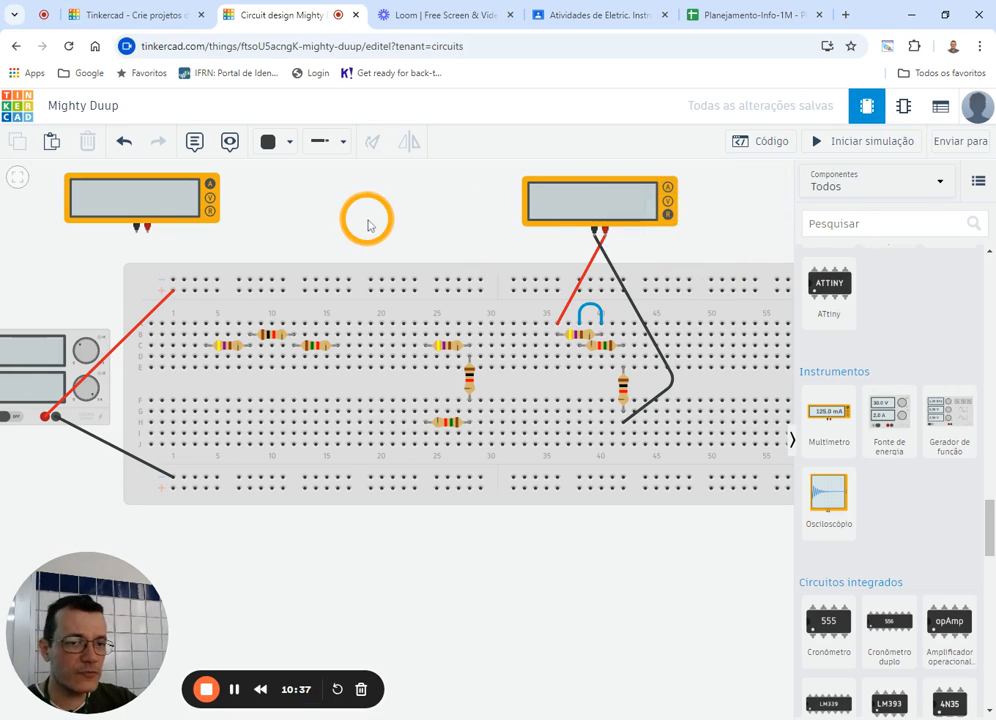
Connect the ammeter's positive terminal to the upper positive rail at column 5 in red and its negative terminal to D4 in black.
click(149, 236)
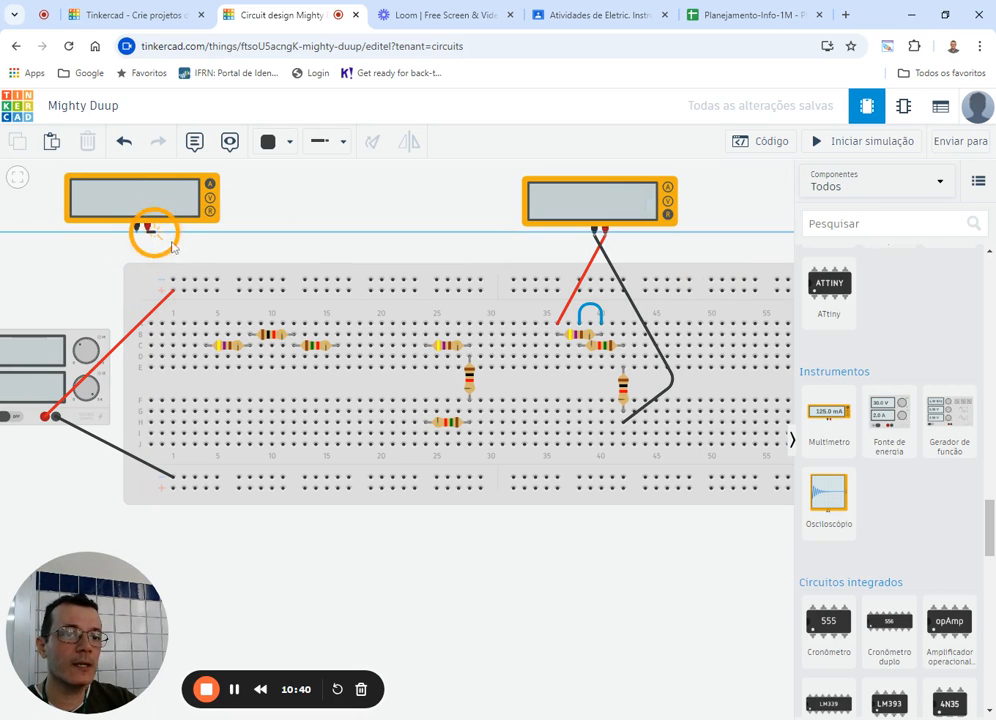
click(217, 291)
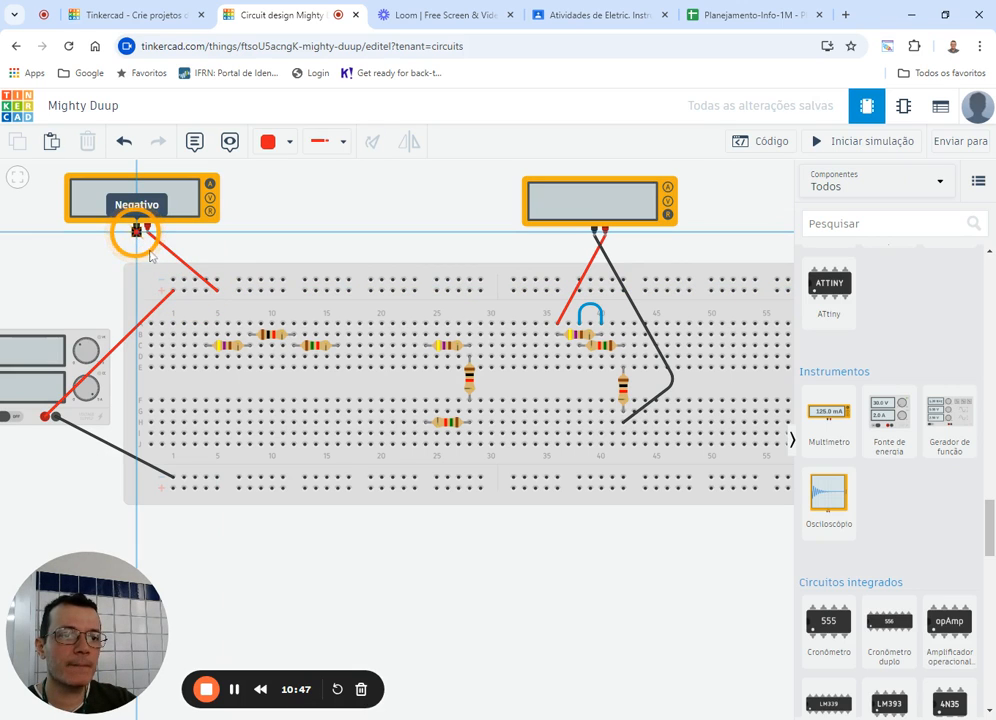
click(137, 233)
click(204, 326)
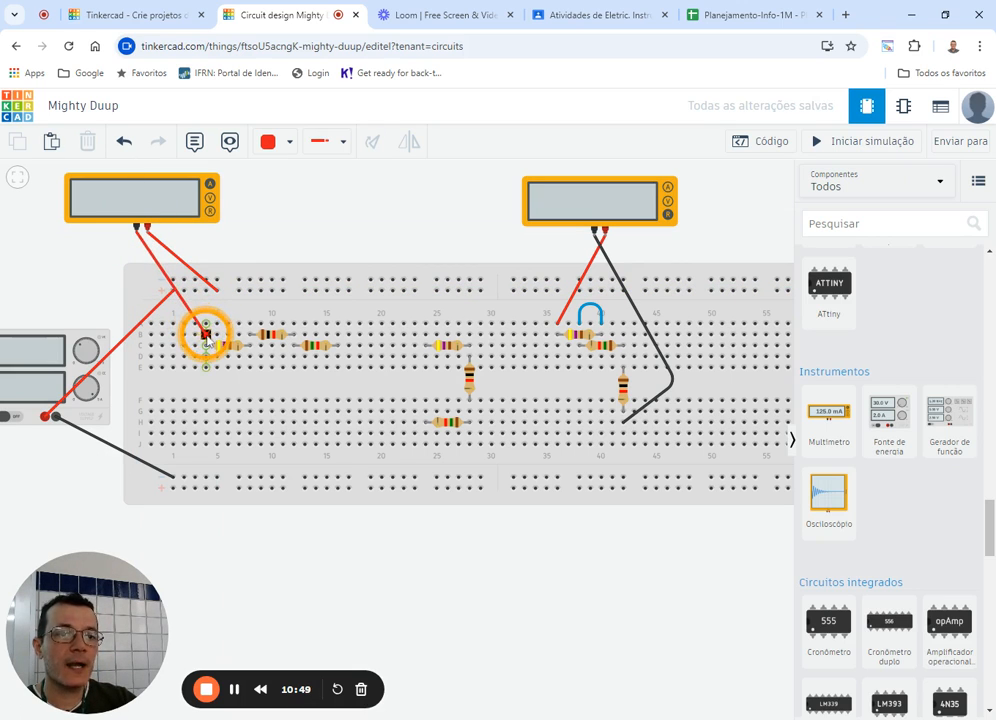
click(206, 337)
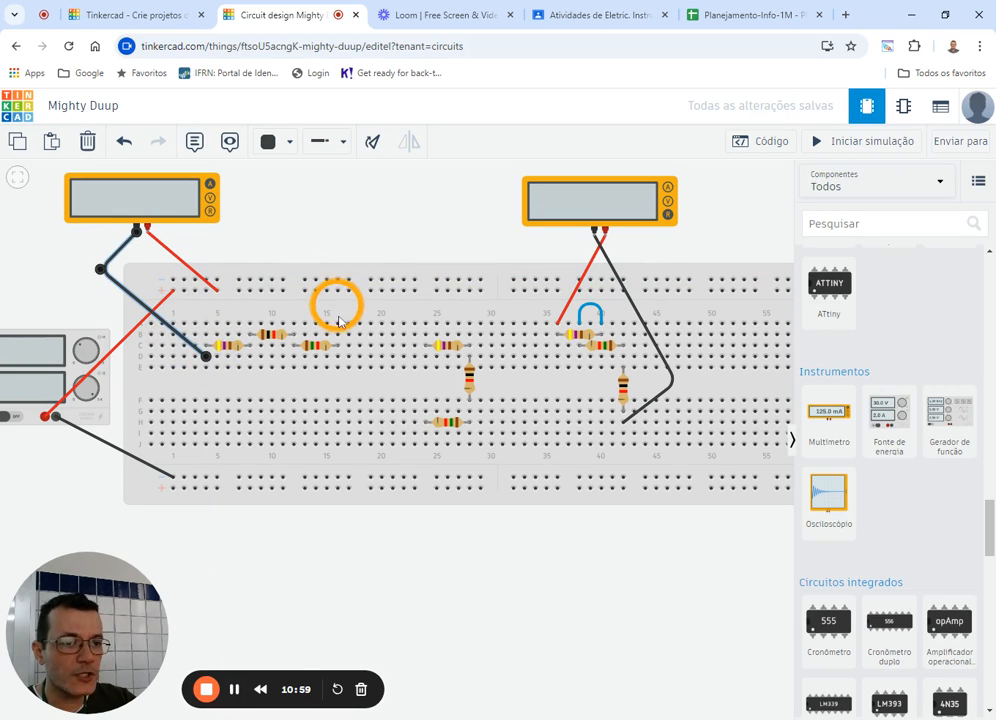
Run a black wire from E16 to the lower negative rail at column 13, closing the first series circuit.
click(340, 372)
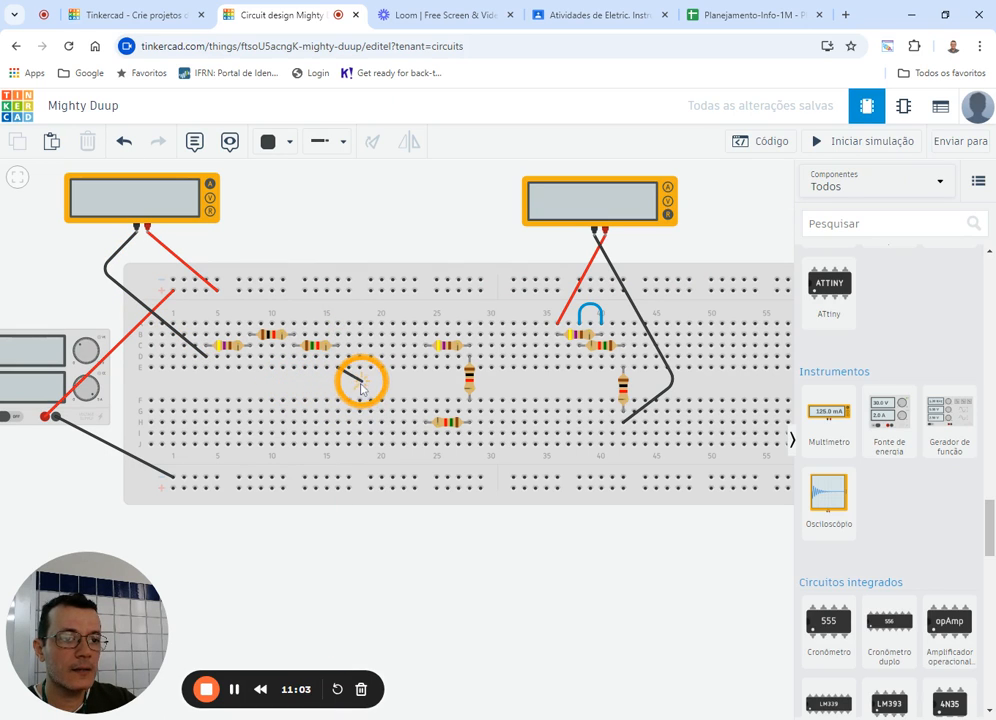
click(358, 383)
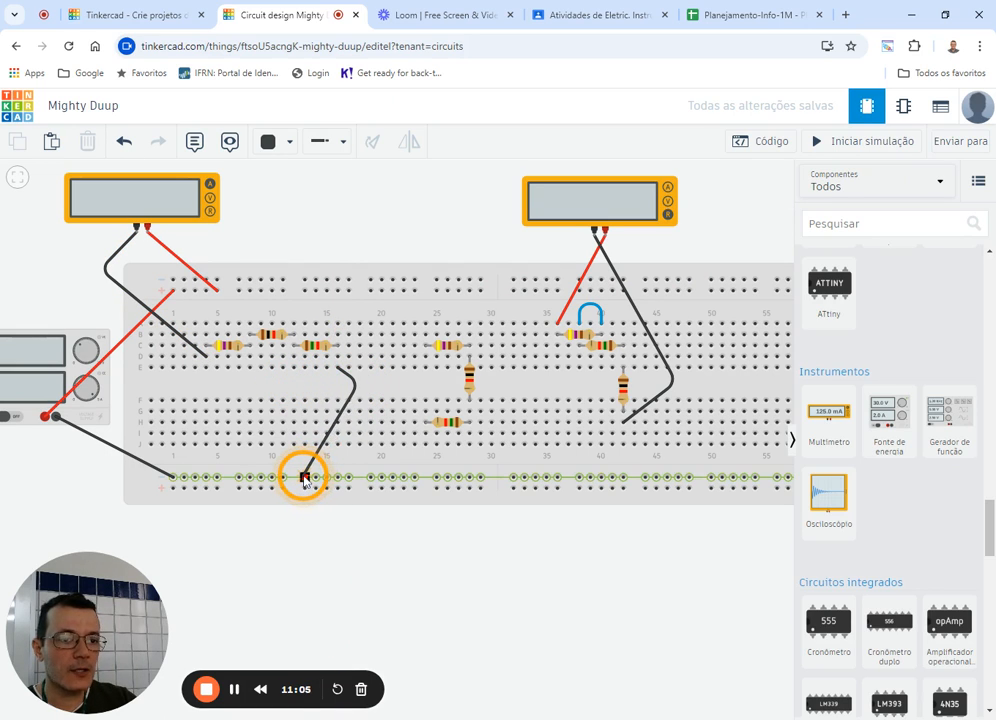
click(305, 478)
click(356, 236)
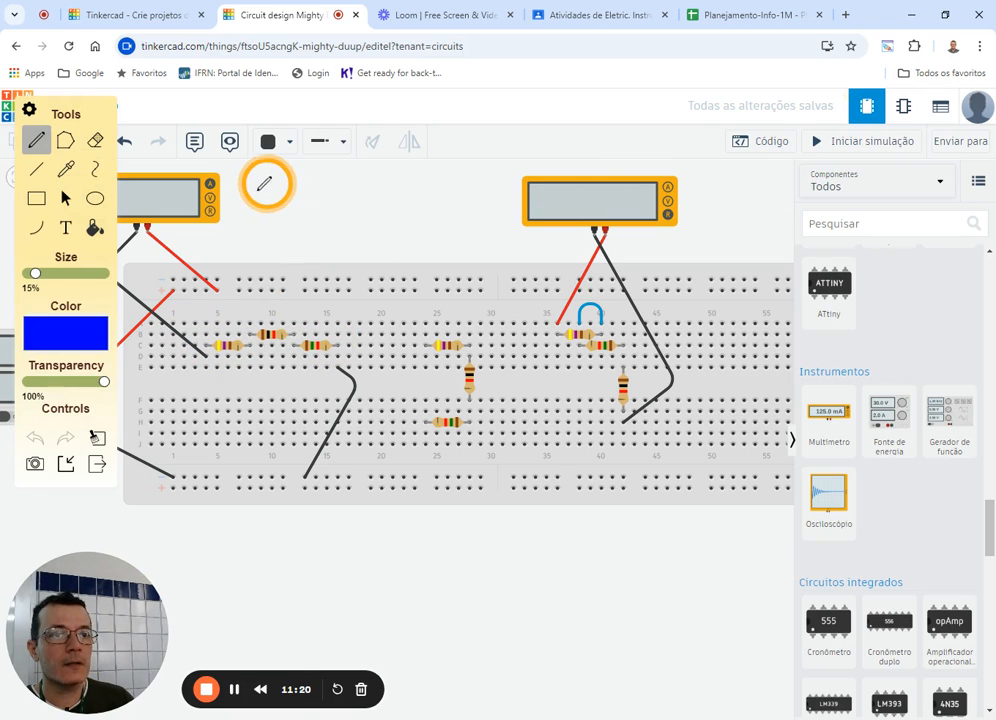
Handwrite the current calculation I = 10 / 3000 between the two multimeters.
mouse_move(267, 184)
mouse_down()
mouse_move(254, 184)
mouse_move(263, 182)
mouse_move(250, 199)
mouse_move(270, 214)
mouse_move(292, 199)
mouse_move(331, 199)
mouse_move(317, 187)
mouse_move(326, 214)
mouse_move(353, 215)
mouse_move(304, 246)
mouse_move(365, 231)
mouse_up()
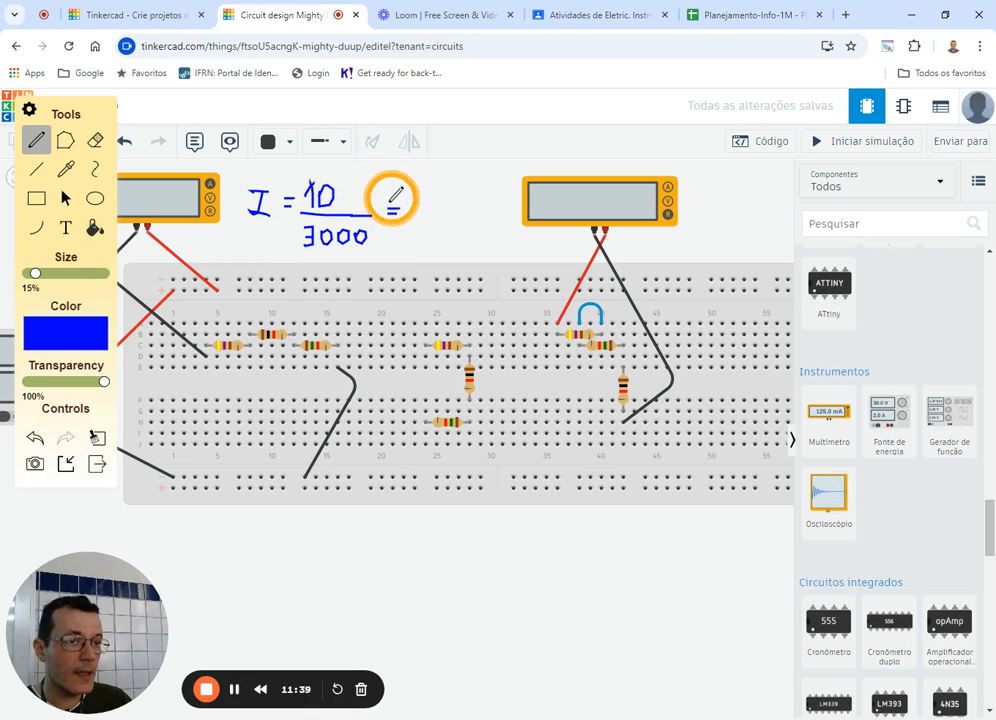
mouse_move(387, 204)
mouse_down()
mouse_move(405, 200)
mouse_move(437, 224)
mouse_move(430, 228)
mouse_move(471, 201)
mouse_move(489, 214)
mouse_move(505, 190)
mouse_move(510, 224)
mouse_up()
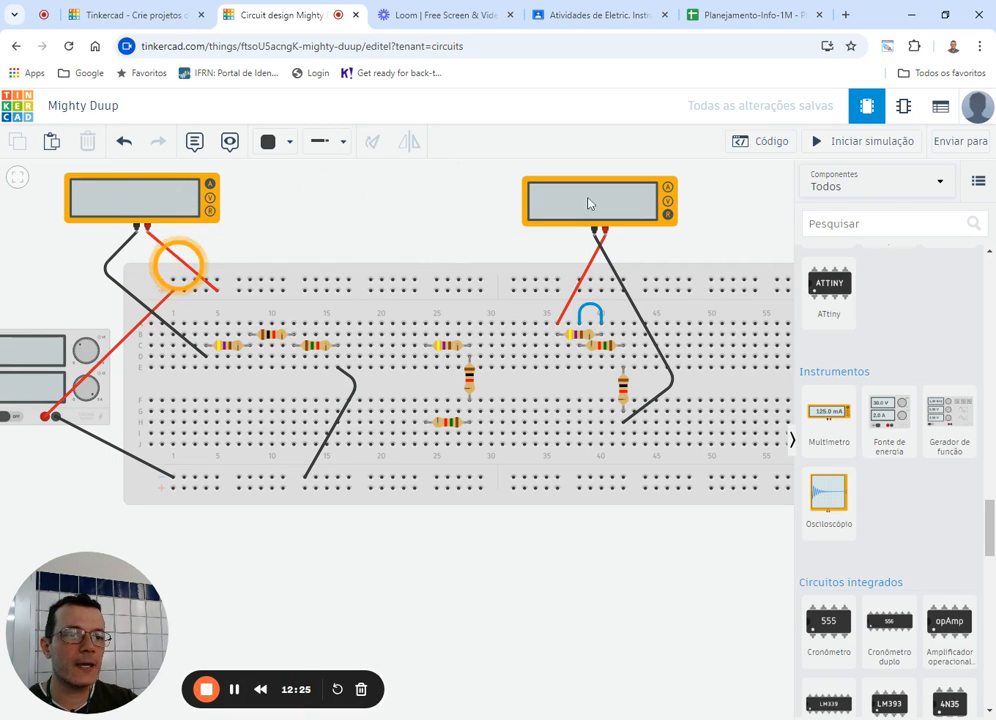
Run the simulation to read the circuit's current and the equivalent resistance, and stop it.
click(868, 142)
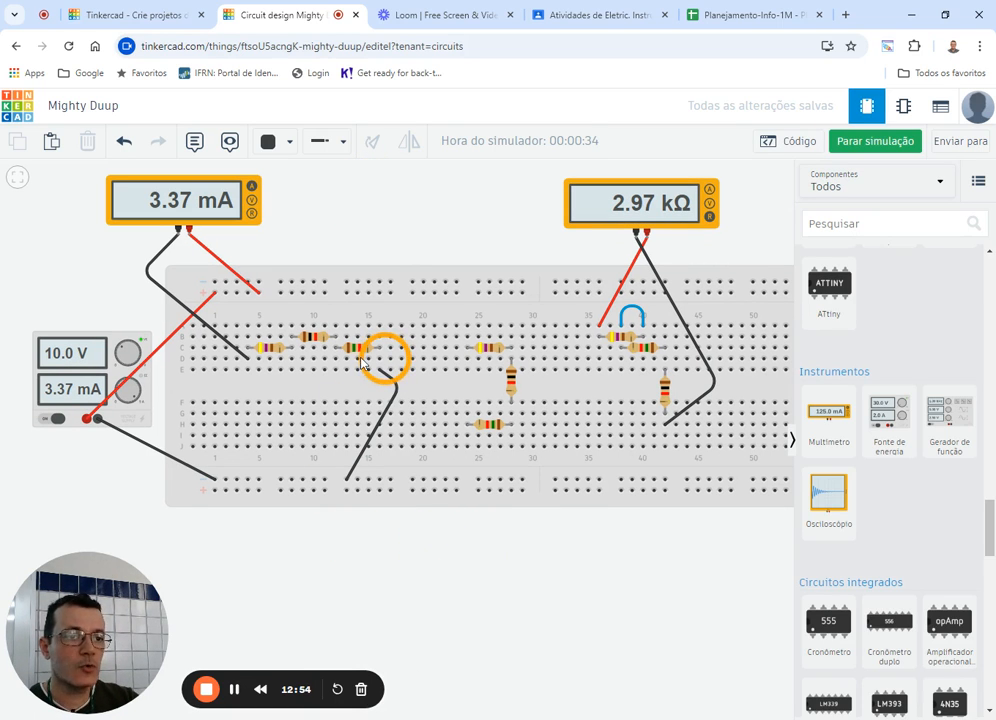
click(862, 141)
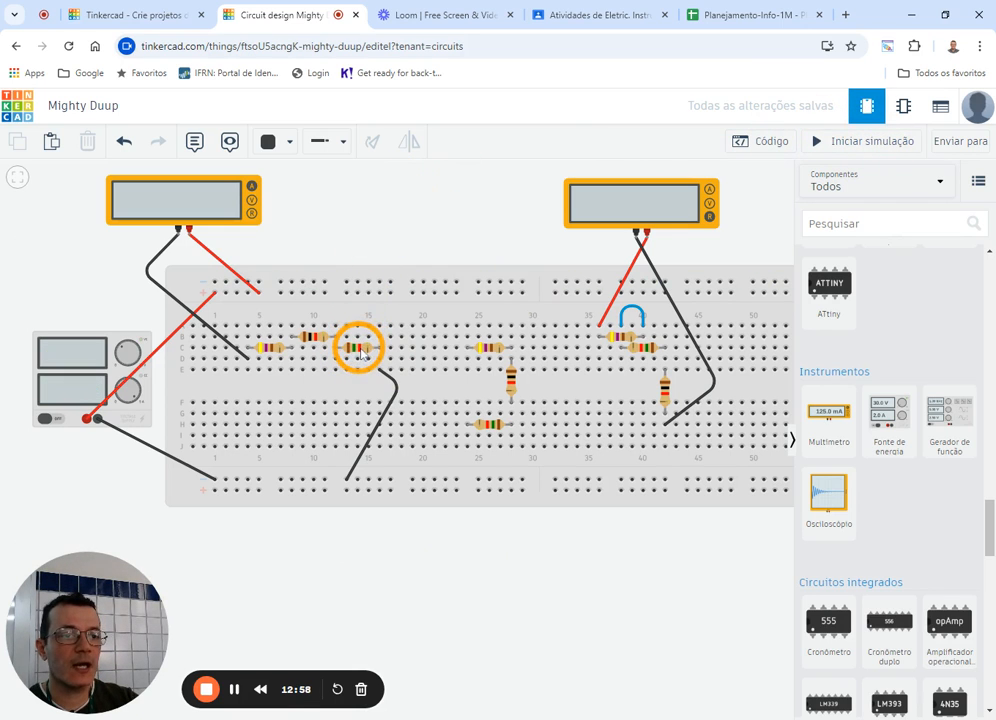
Shift the 1.5 kΩ resistor to C13–C17 with its black wire at E17, and add a multimeter between the two existing ones.
drag(367, 352, 390, 370)
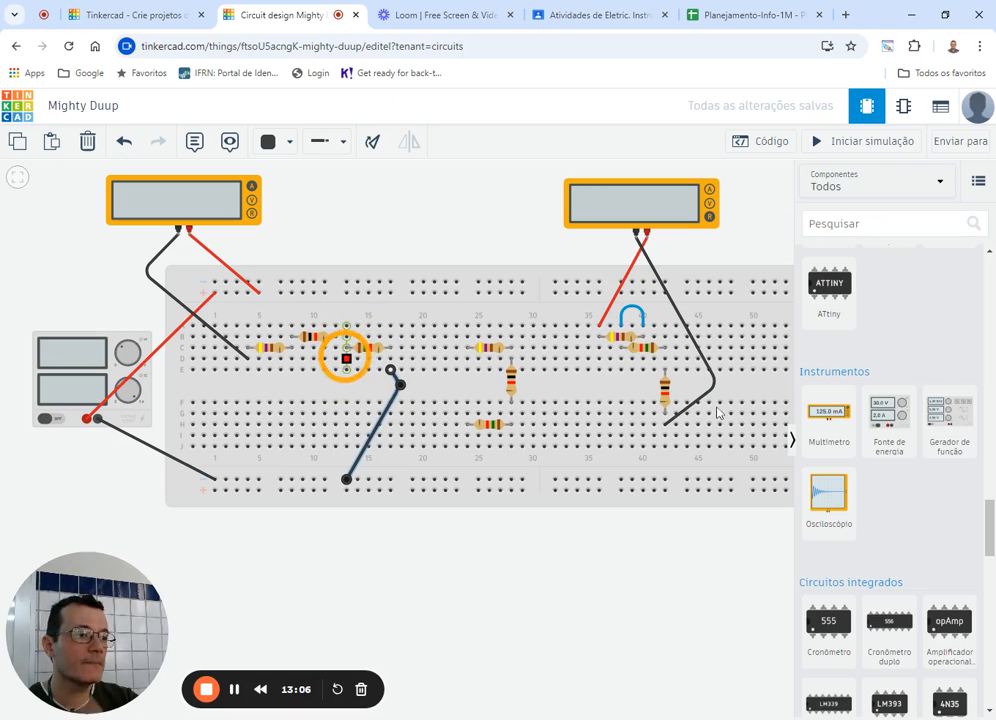
drag(816, 405, 336, 325)
Bridge the gap in the series circuit with the new multimeter, wiring its positive terminal to A12 in red and its negative to B13 in black.
click(422, 244)
click(393, 237)
click(336, 325)
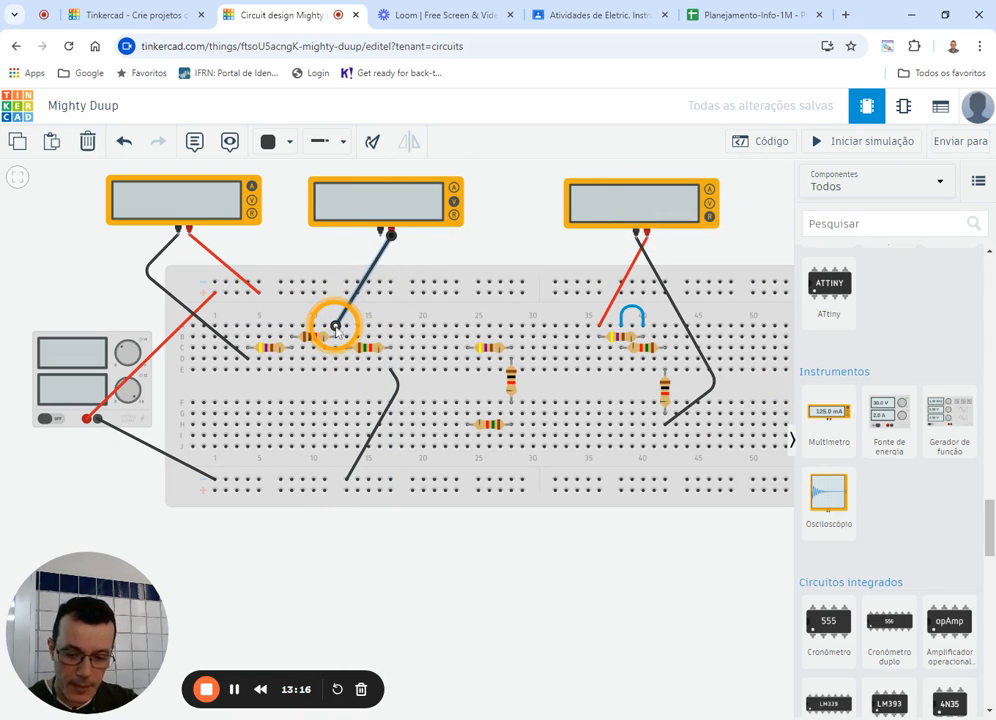
click(380, 232)
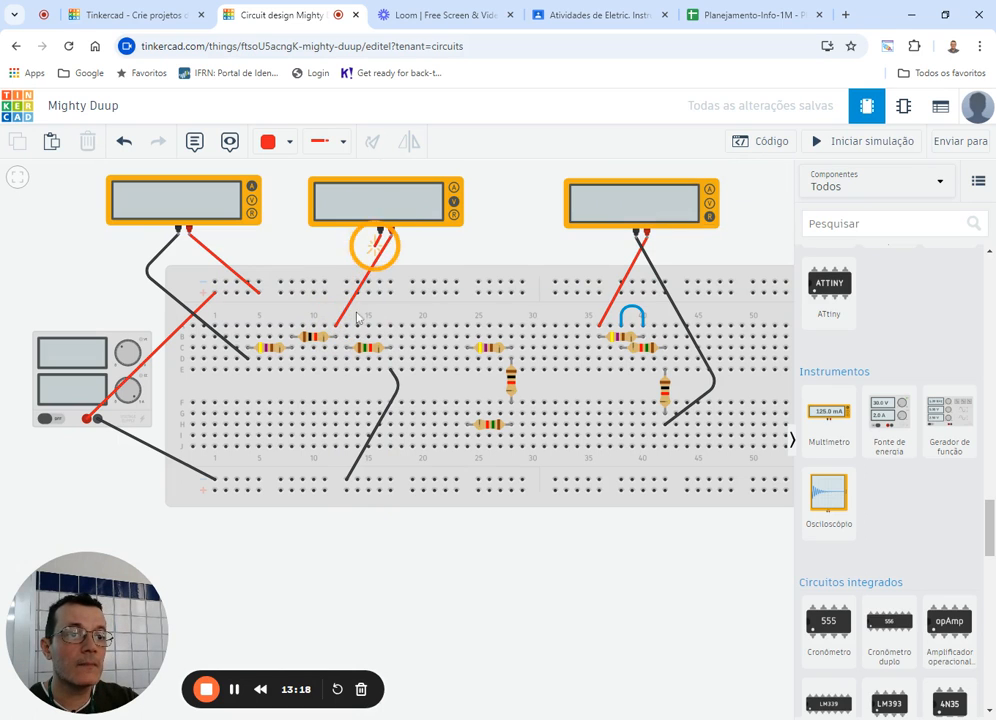
click(347, 336)
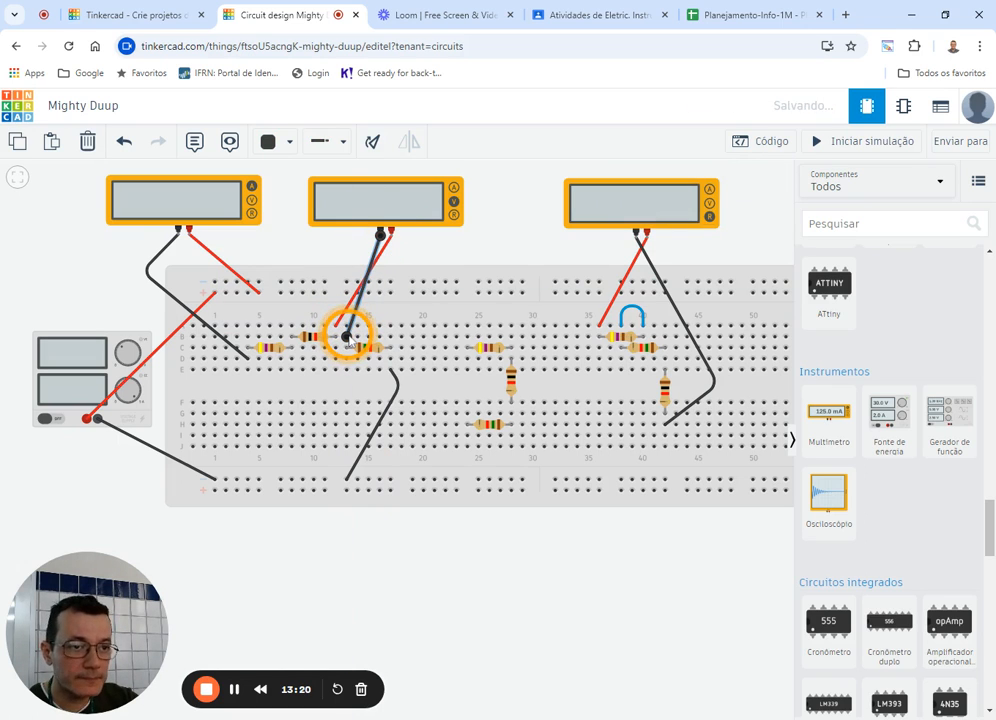
Run the simulation to check the middle multimeter's reading in voltage mode, and stop it.
click(842, 140)
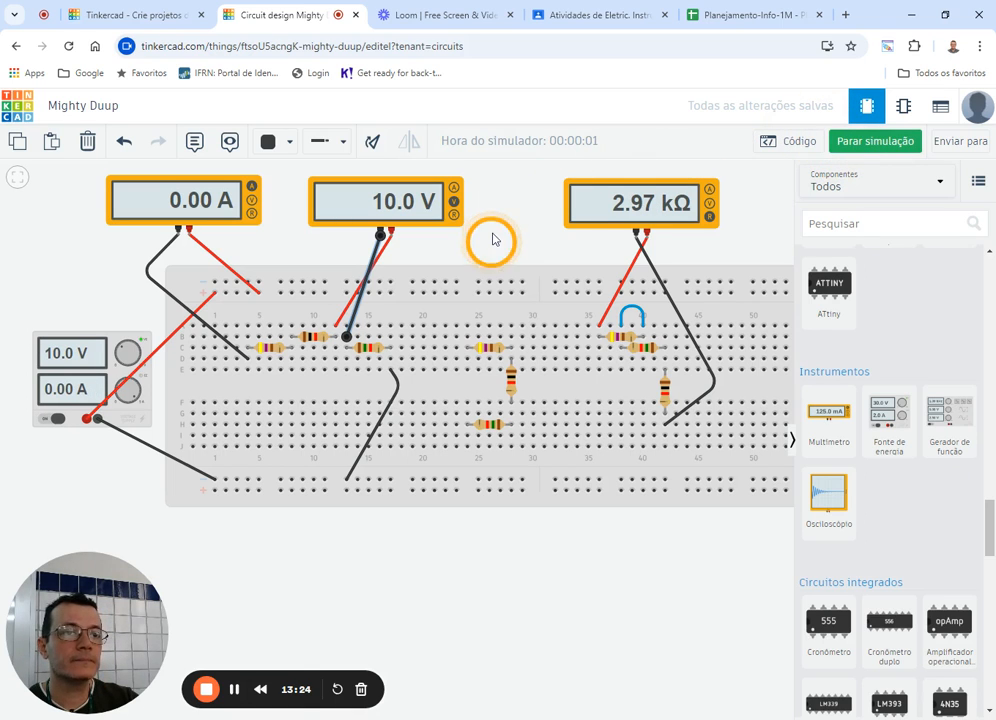
click(862, 148)
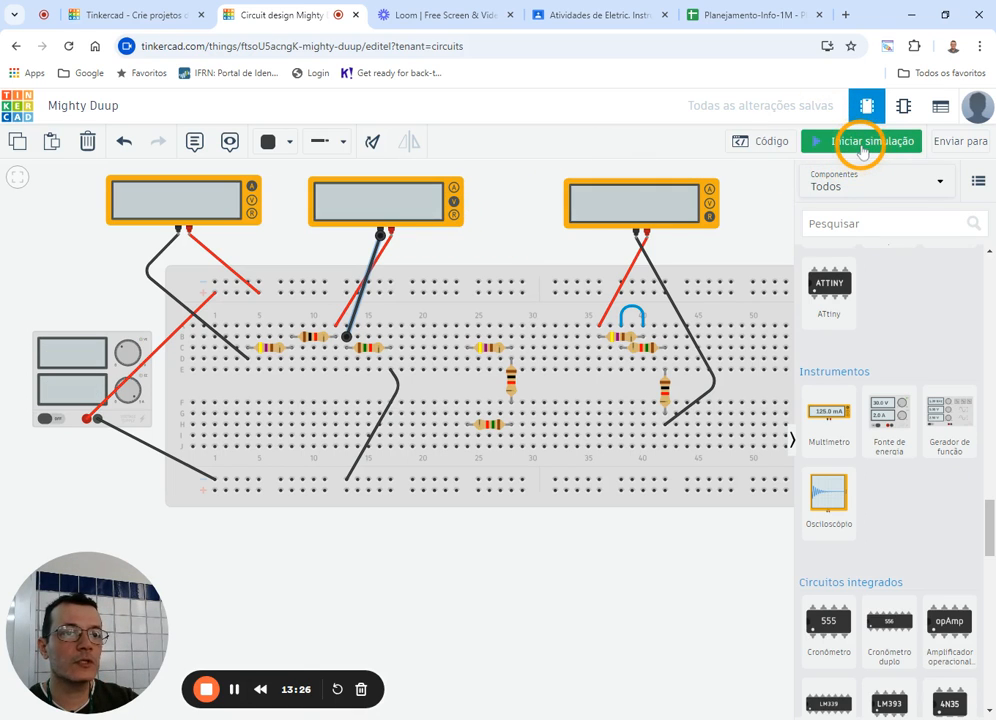
Switch the middle multimeter to Amperagem, run the simulation to compare both ammeters' currents, and stop it.
click(534, 191)
click(421, 200)
click(690, 238)
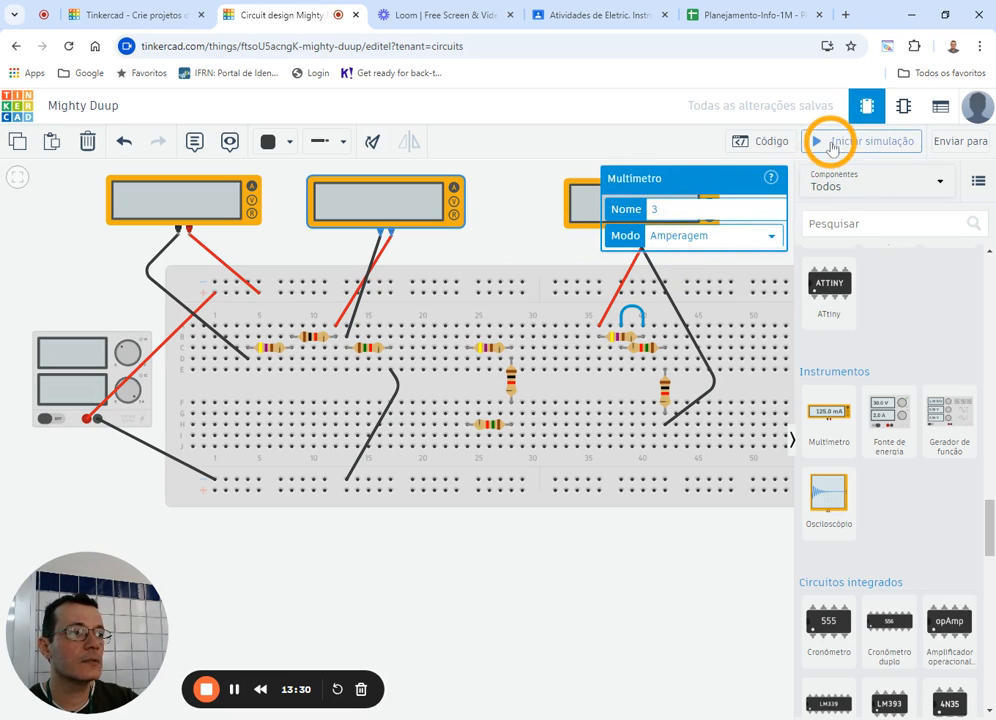
click(830, 142)
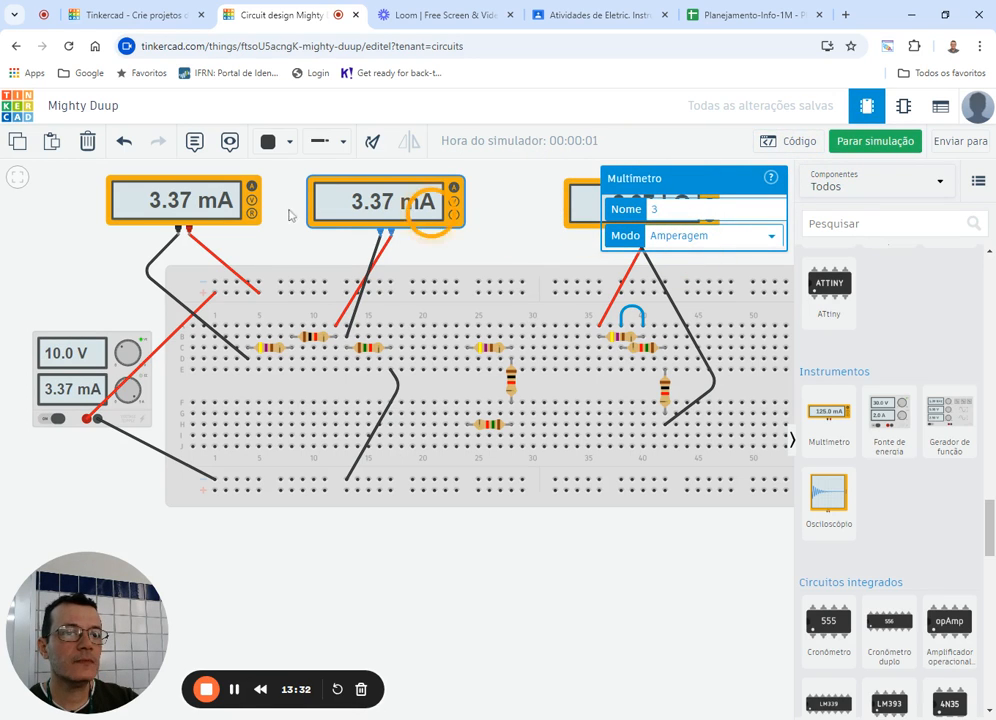
click(490, 212)
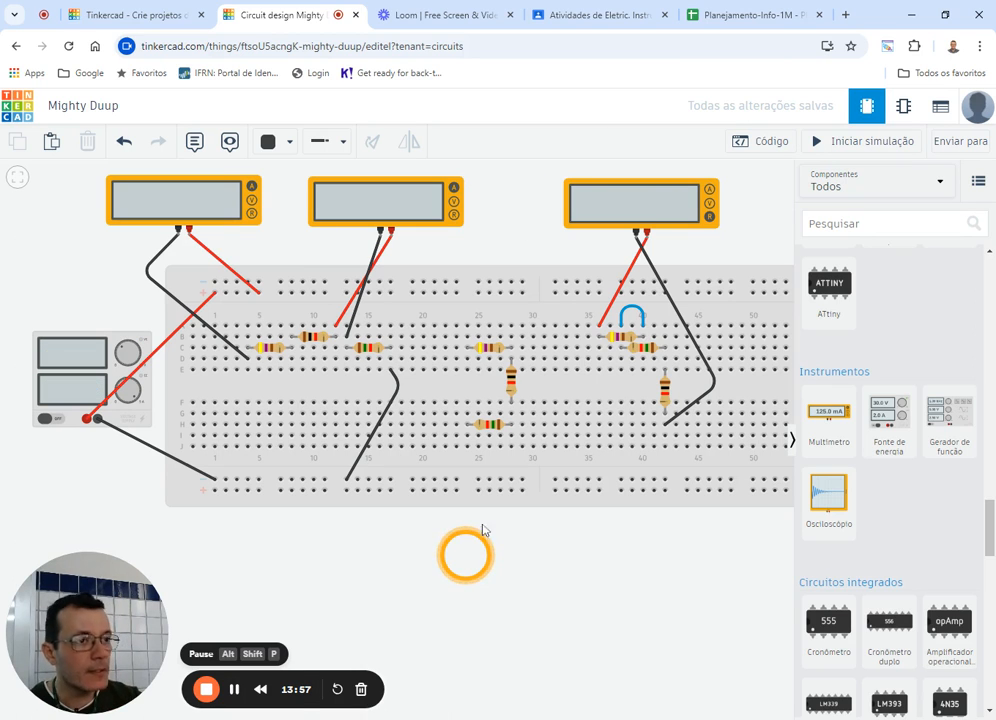
Delete the red and black leads of the middle multimeter and of the ammeter connected to the positive rail.
click(410, 212)
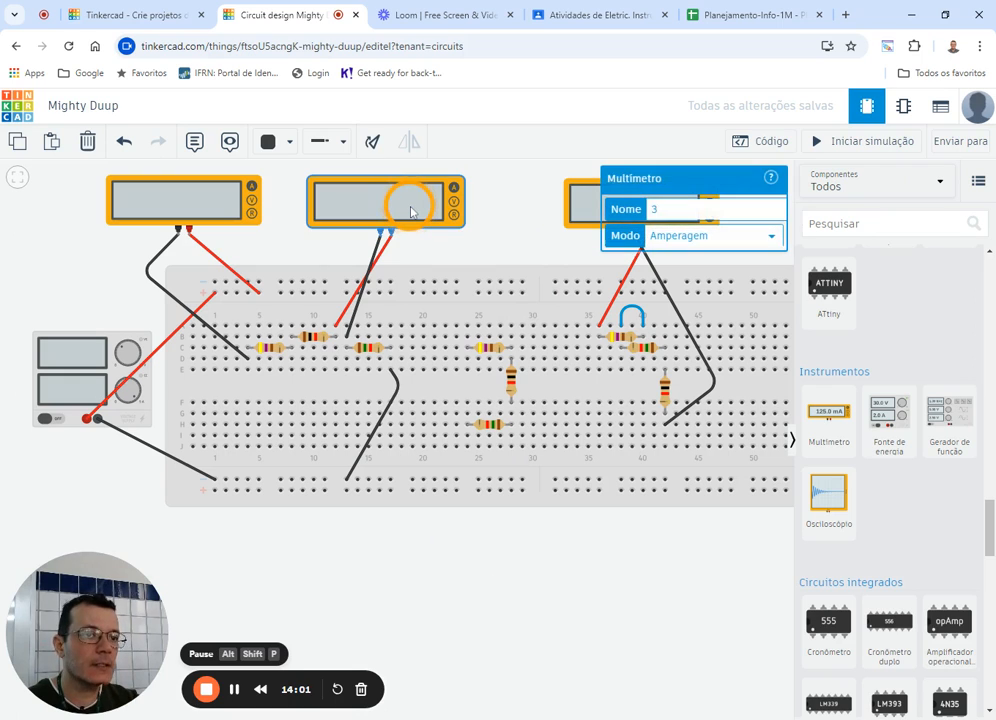
click(383, 256)
key(Delete)
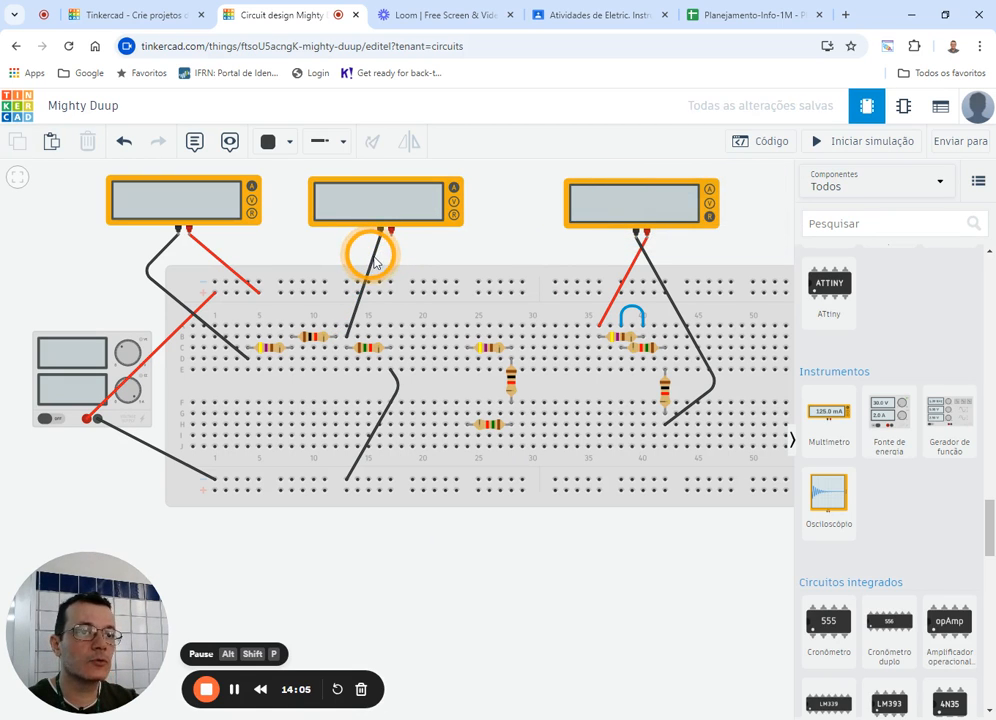
click(373, 260)
key(Delete)
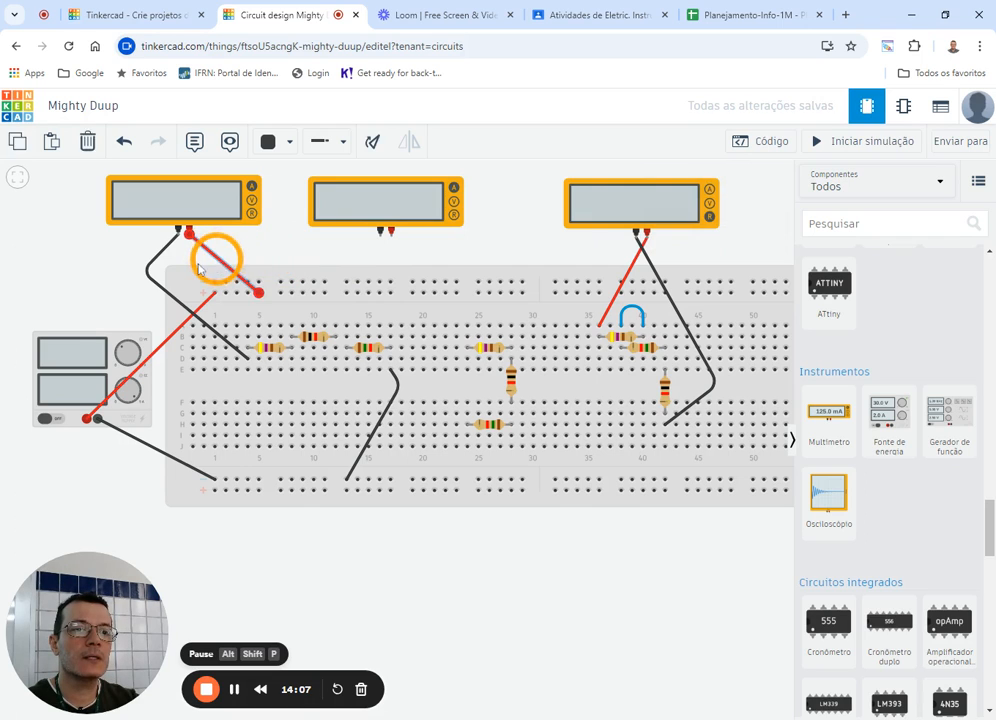
key(Delete)
click(165, 289)
key(Delete)
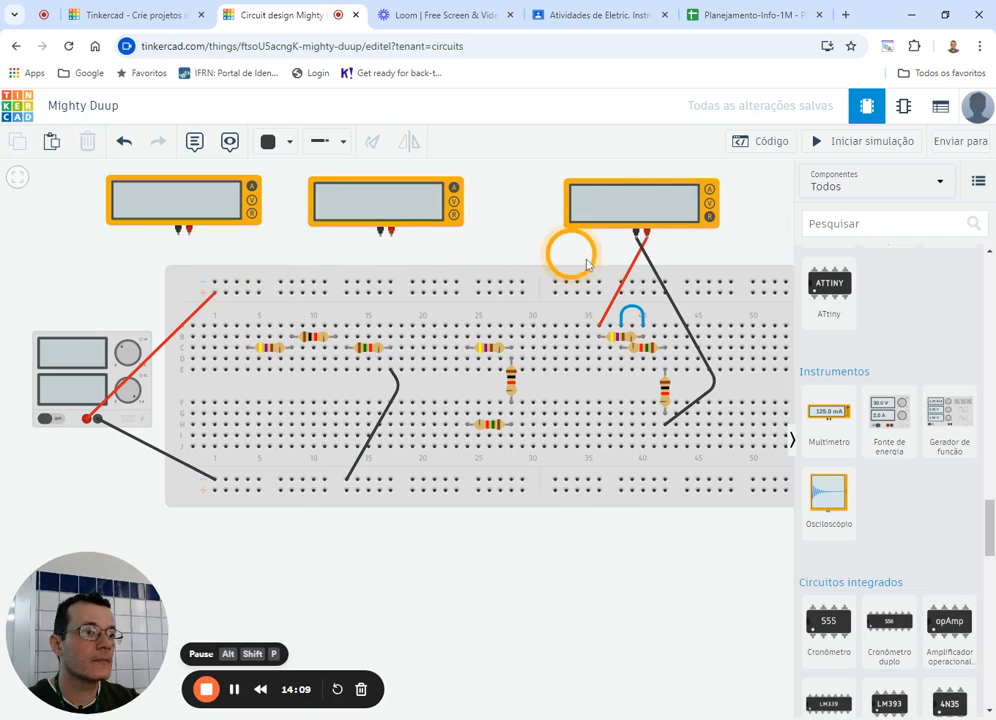
Delete the black and red leads of the multimeter measuring the third layout's equivalent resistance.
click(646, 256)
key(Delete)
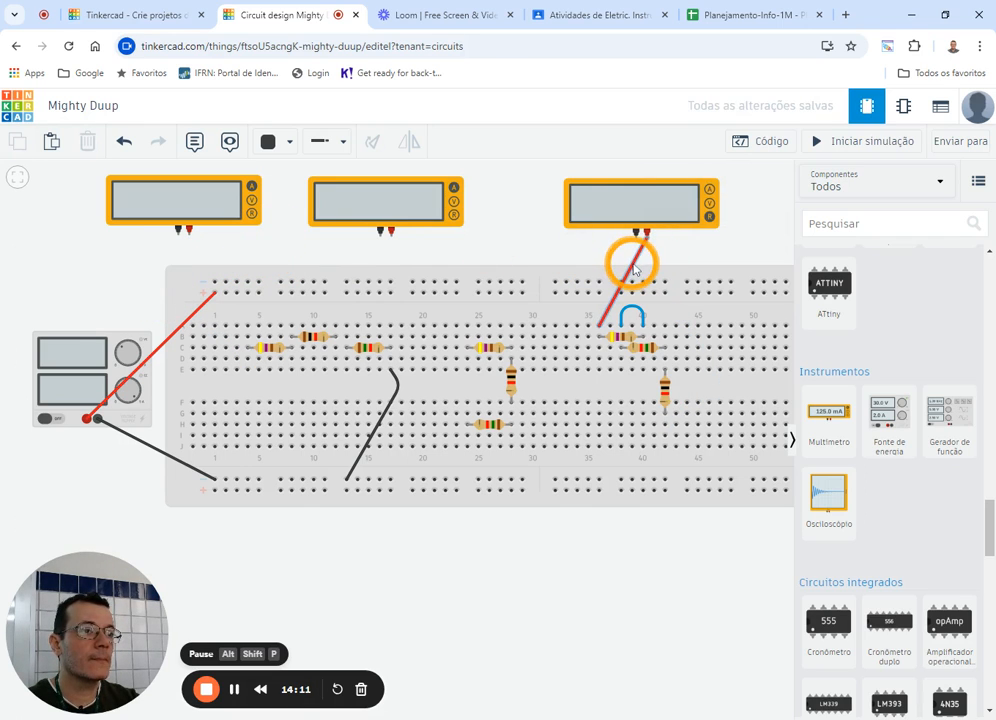
click(633, 268)
key(Delete)
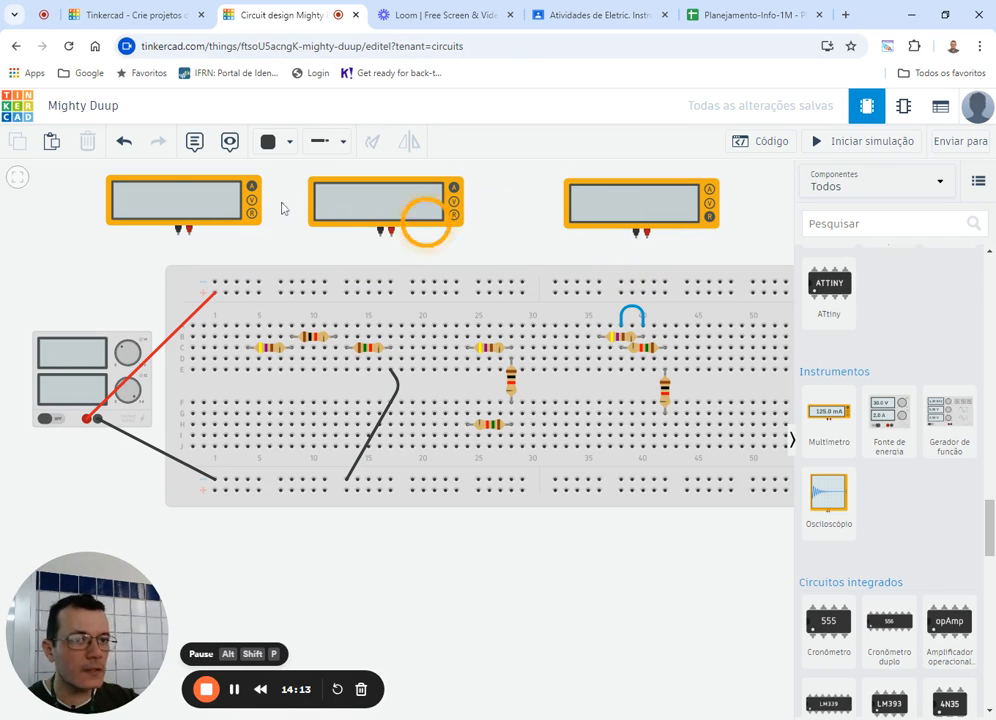
Set the mode of all three multimeters to Tensão.
click(200, 204)
click(640, 233)
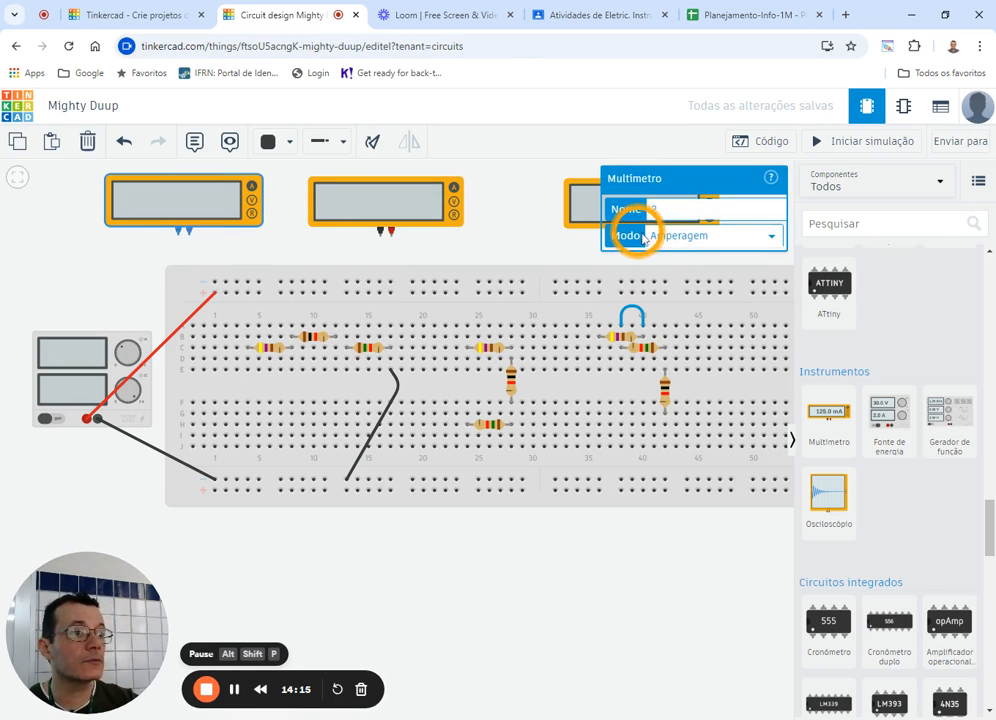
click(670, 281)
click(442, 212)
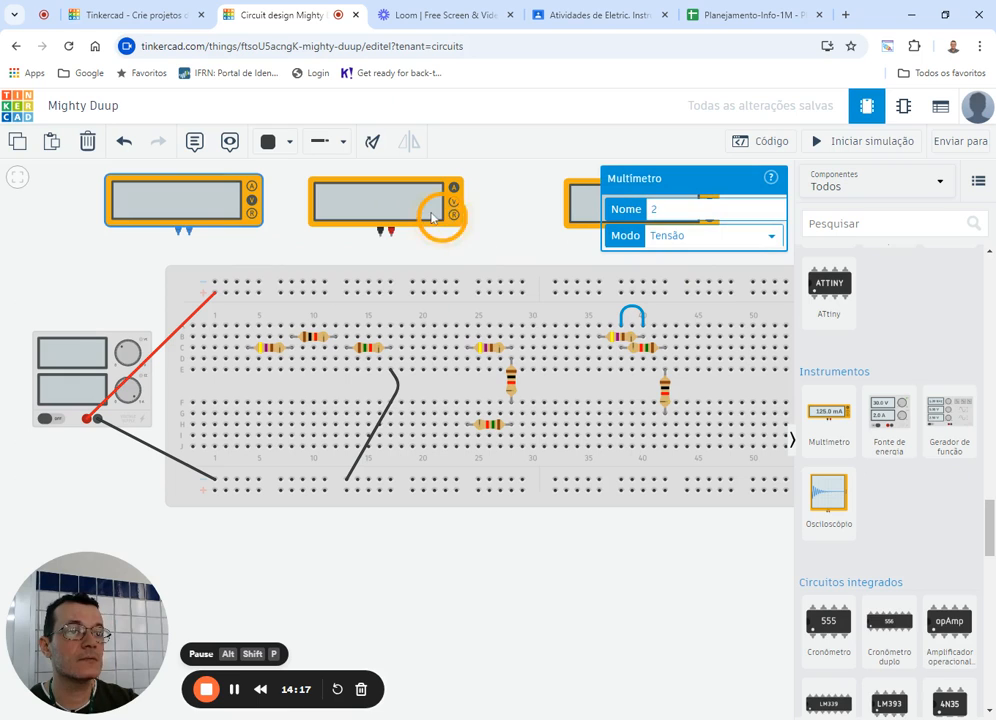
click(643, 233)
click(674, 253)
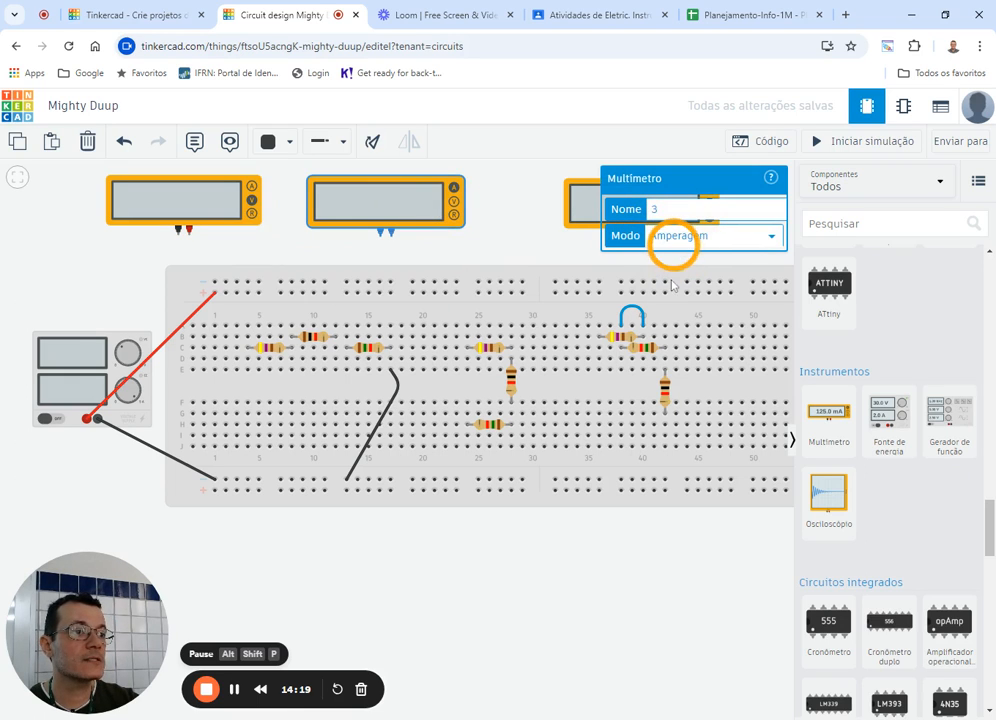
click(578, 205)
click(681, 240)
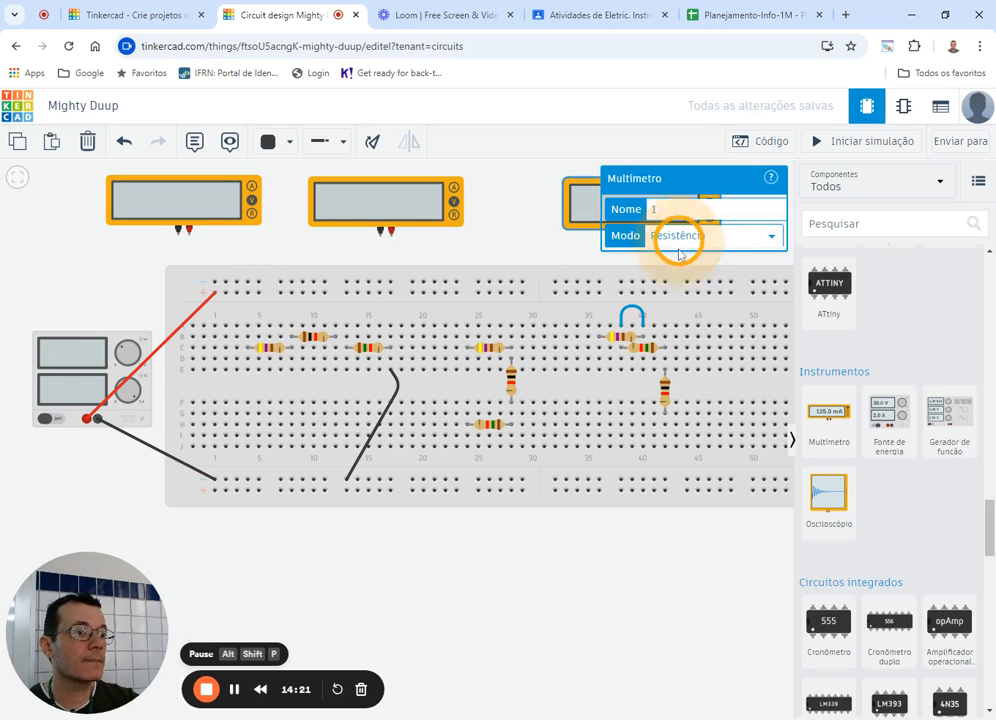
click(680, 265)
click(539, 227)
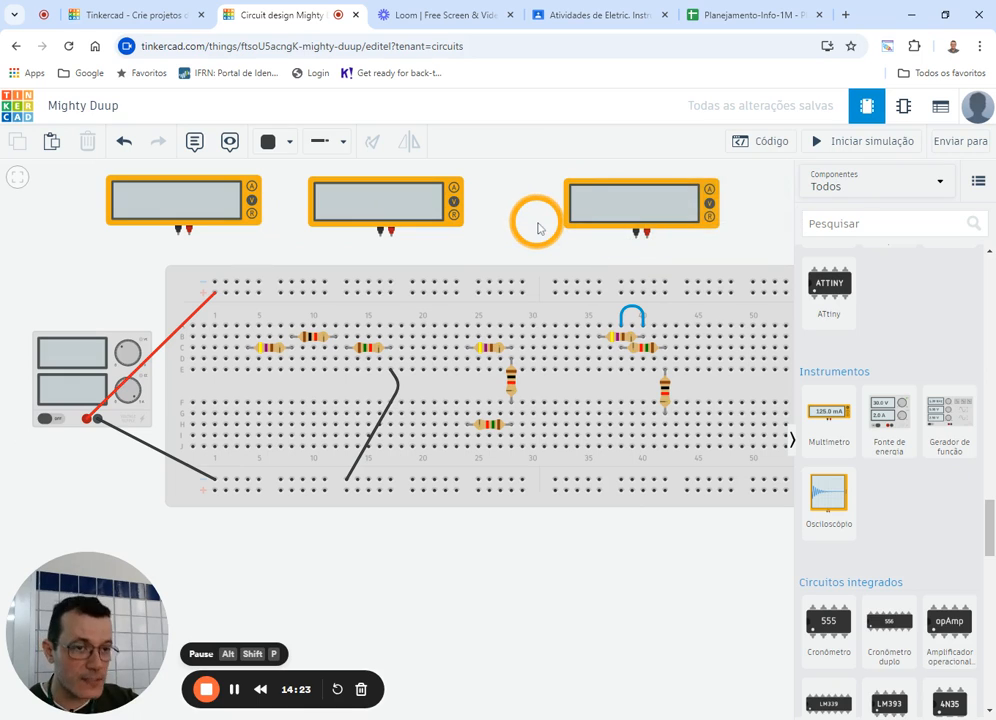
Move the middle and first multimeters to the right so they sit closer to the third one.
click(421, 281)
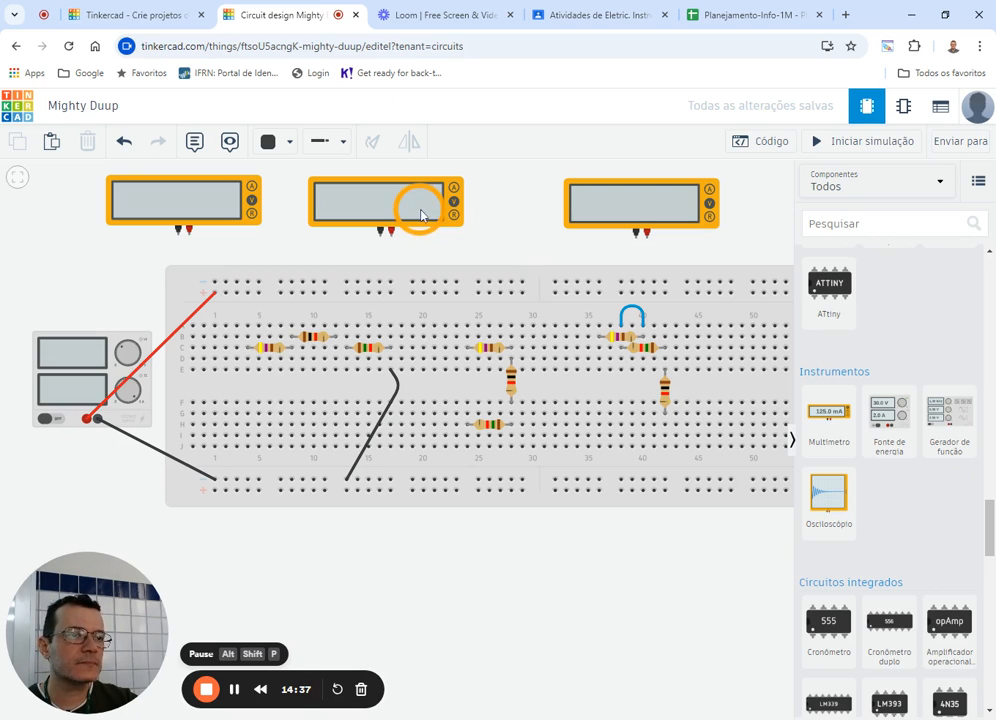
drag(415, 208, 485, 212)
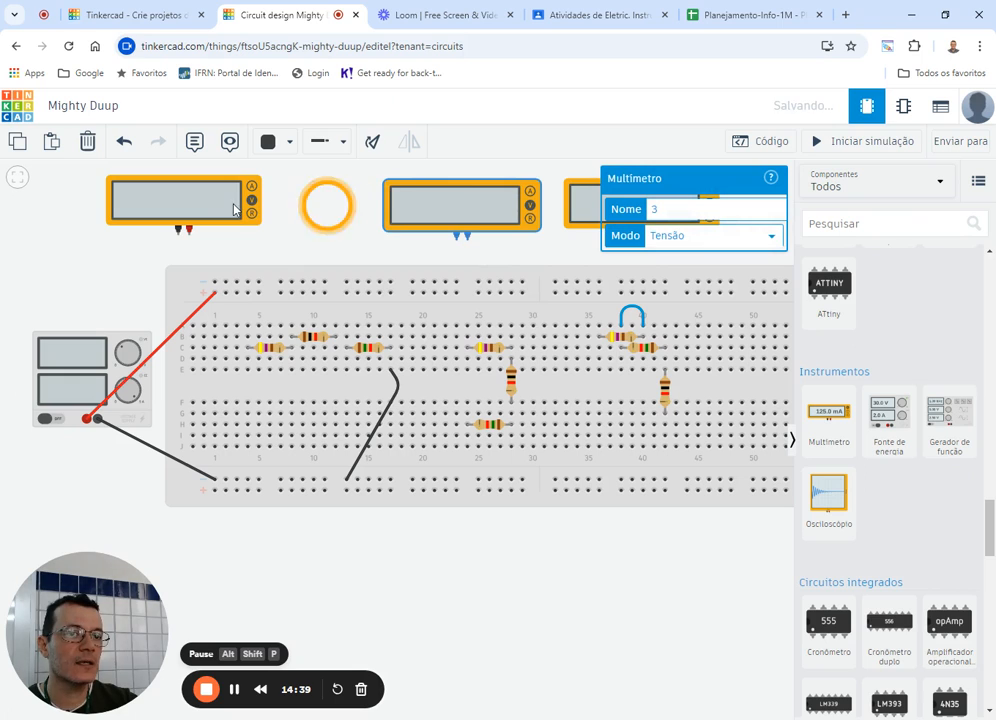
drag(235, 214, 334, 214)
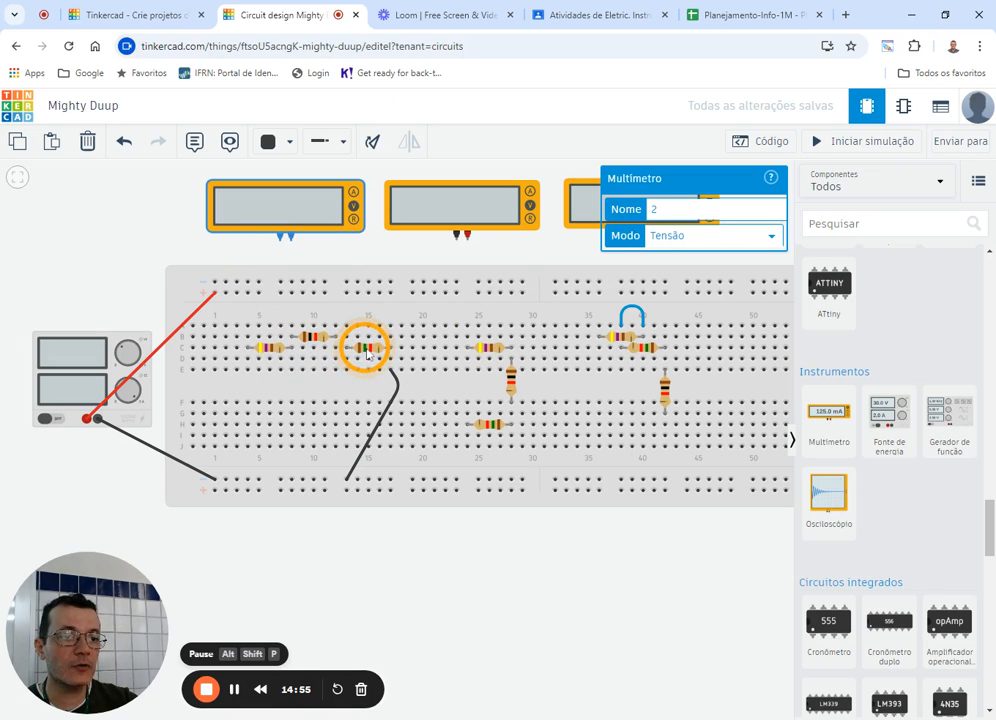
Move the 1.5 kΩ resistor back to C12–C16 and the black ground wire's end to E16, reconnecting the series path.
drag(367, 353, 358, 352)
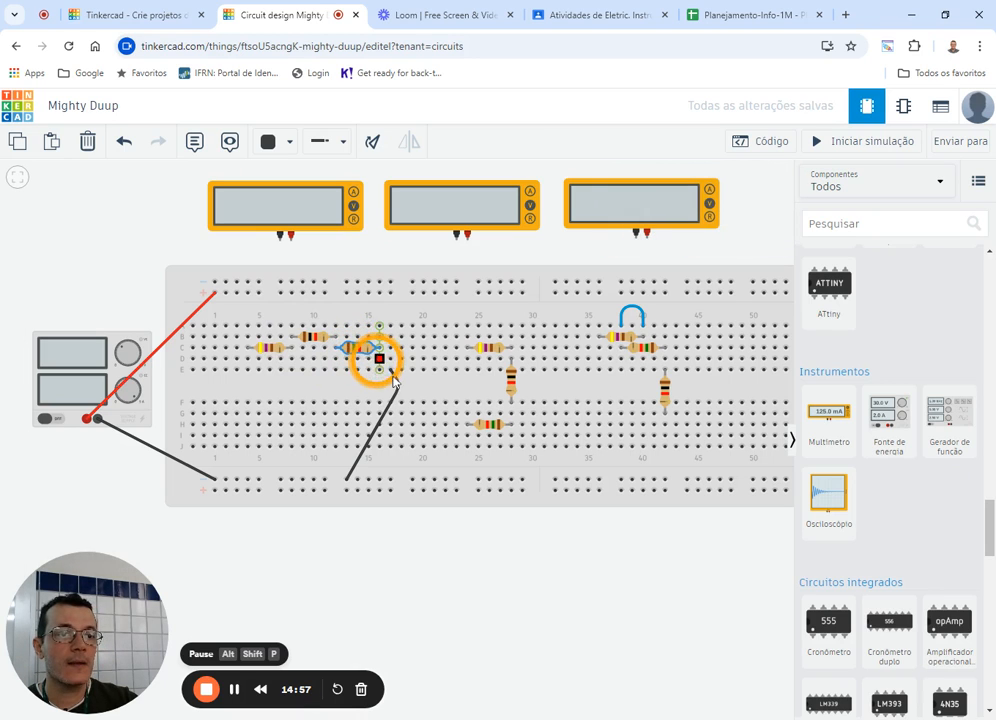
drag(399, 388, 380, 371)
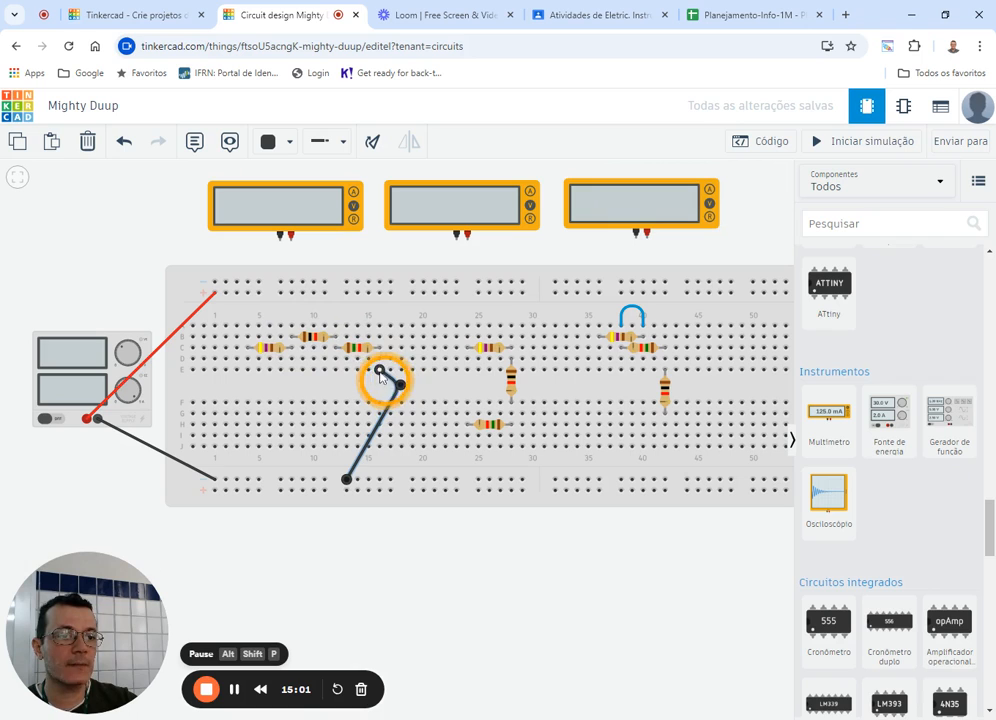
click(167, 229)
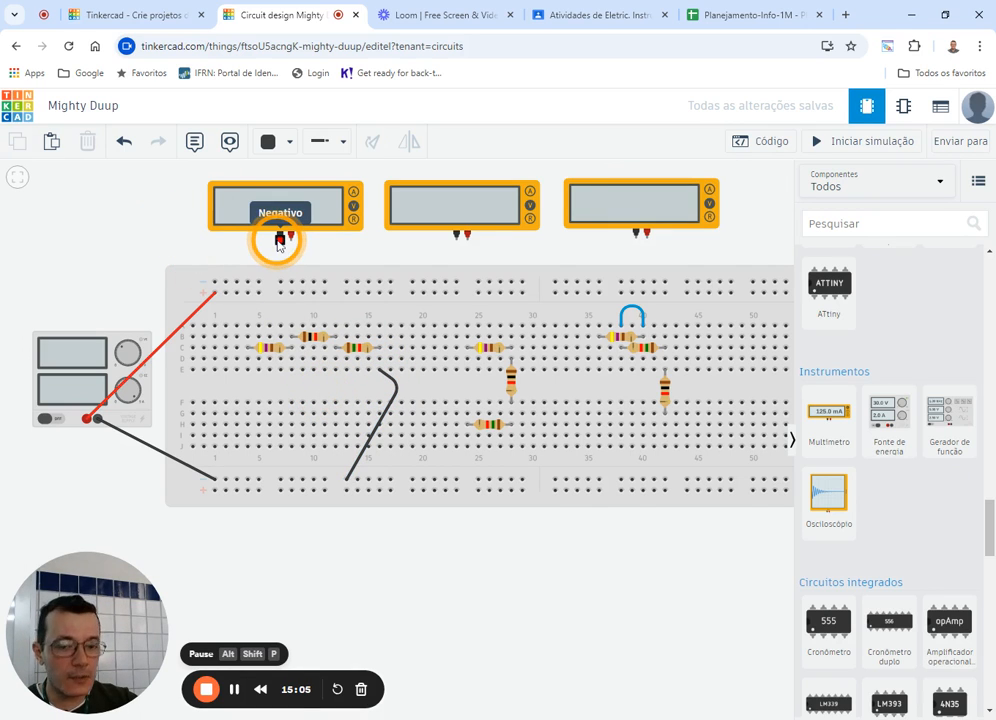
click(340, 248)
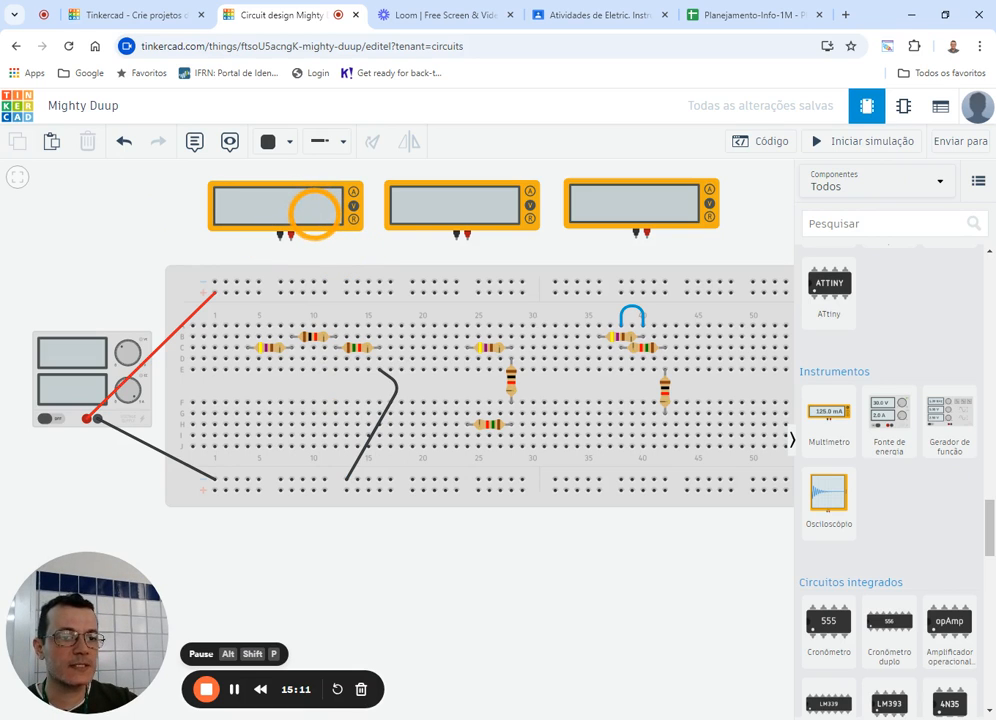
Connect the first voltmeter across the 470 Ω resistor, with its positive terminal to A4 in red and its negative to A8 in black.
click(291, 240)
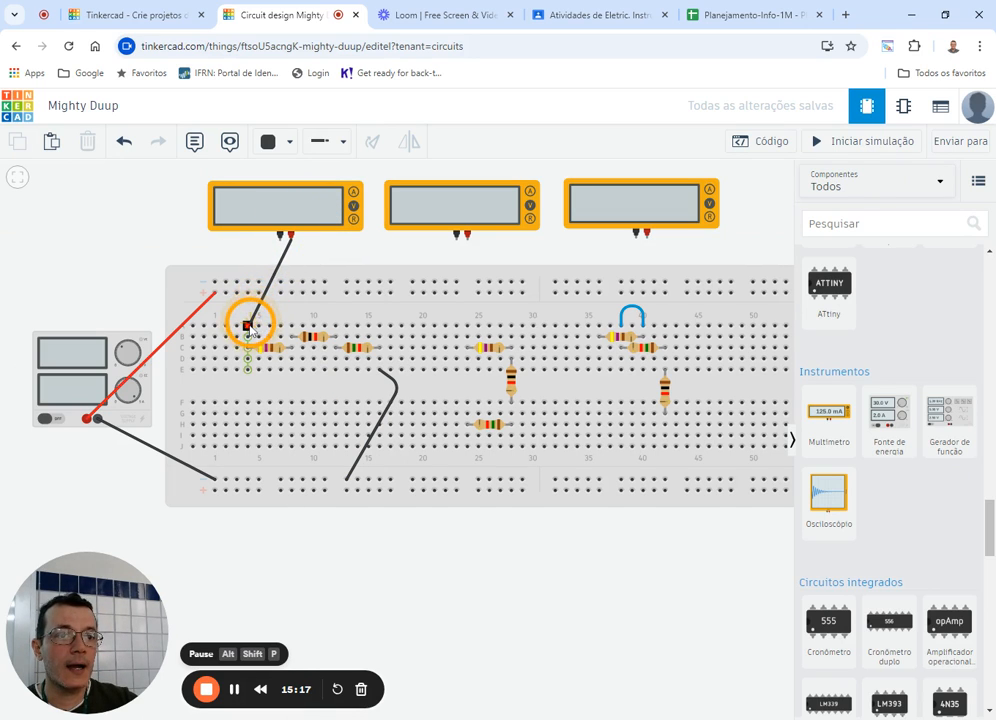
click(248, 325)
key(2)
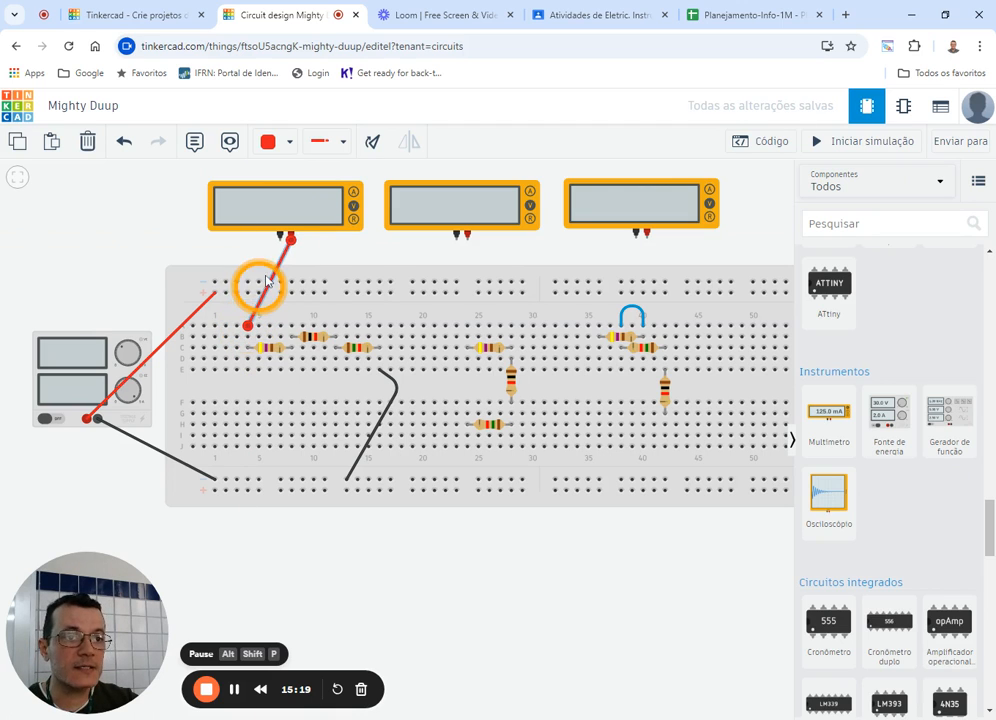
click(281, 238)
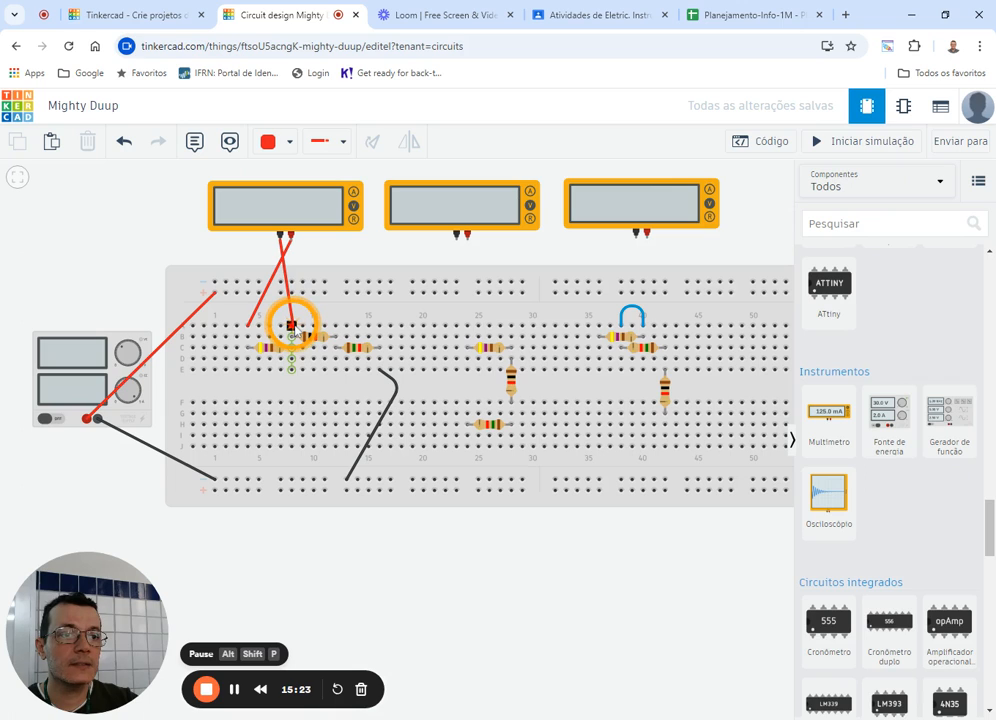
click(291, 326)
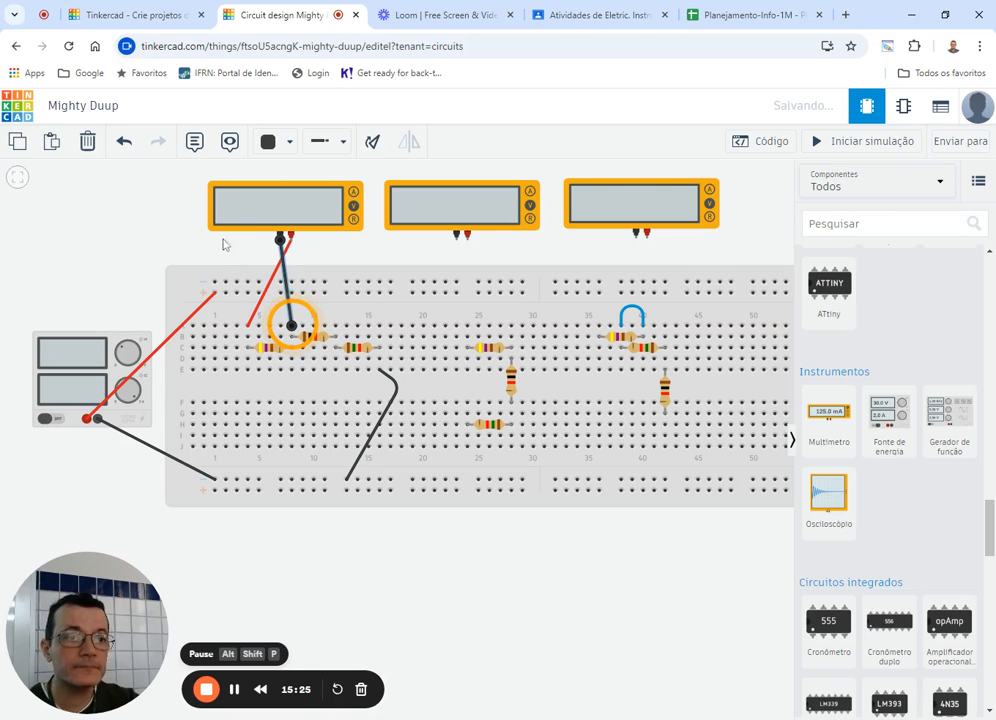
Cancel the wire started from the second voltmeter and move all three voltmeters left, evenly spaced above the breadboard.
click(467, 238)
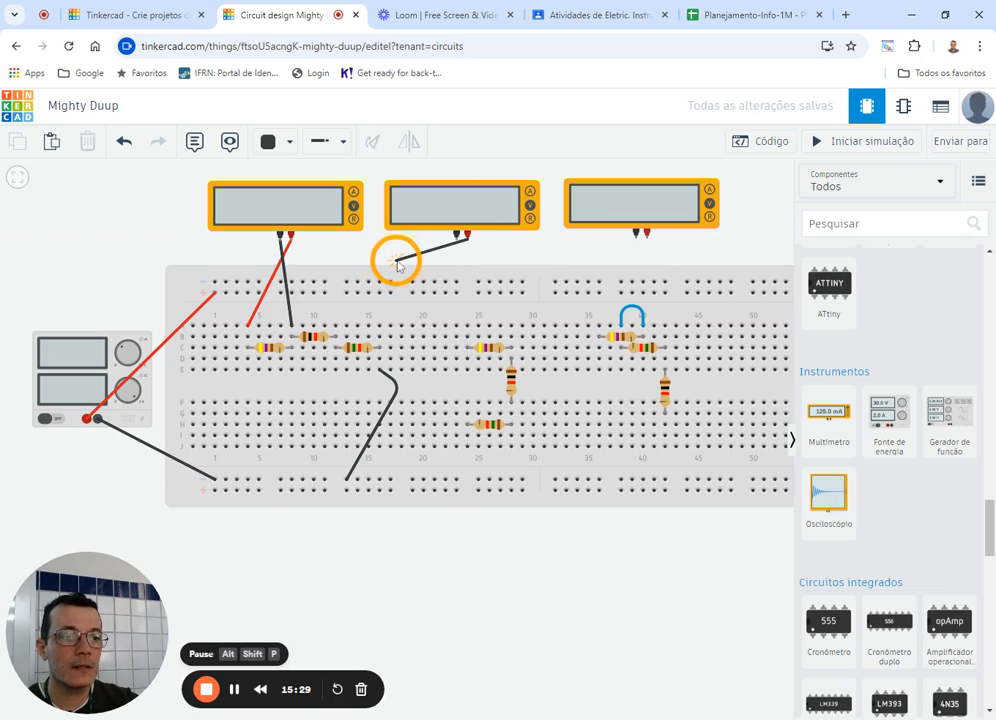
key(Escape)
drag(260, 207, 162, 212)
drag(440, 210, 332, 218)
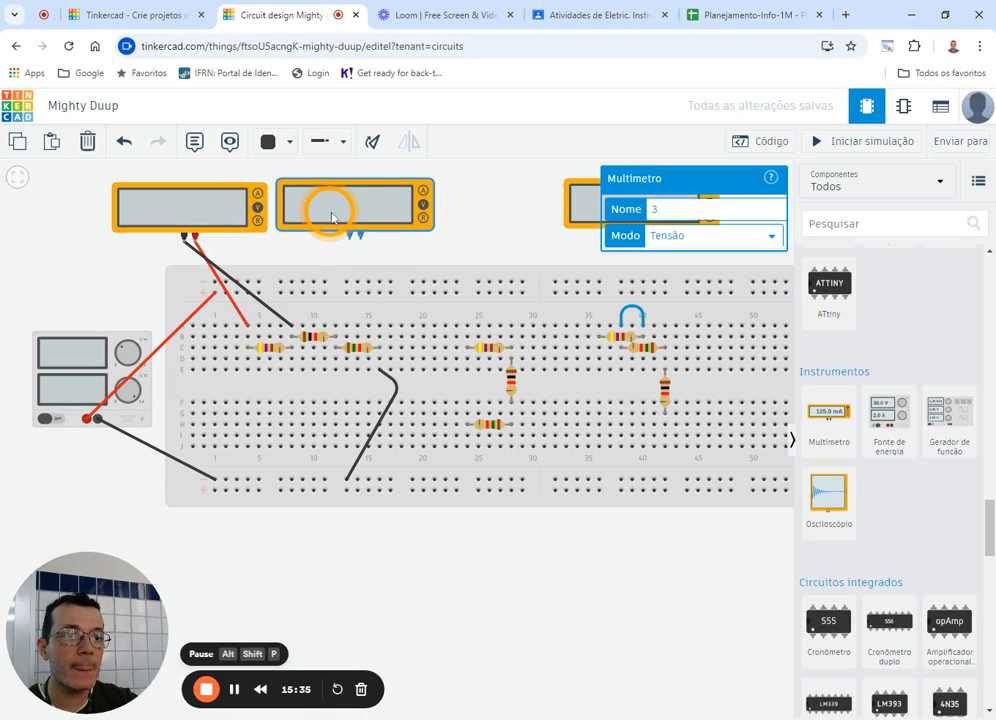
drag(578, 208, 465, 211)
Connect the second voltmeter across the 1 kΩ resistor, with its positive terminal to D8 in red and its negative to A12 in black.
click(413, 231)
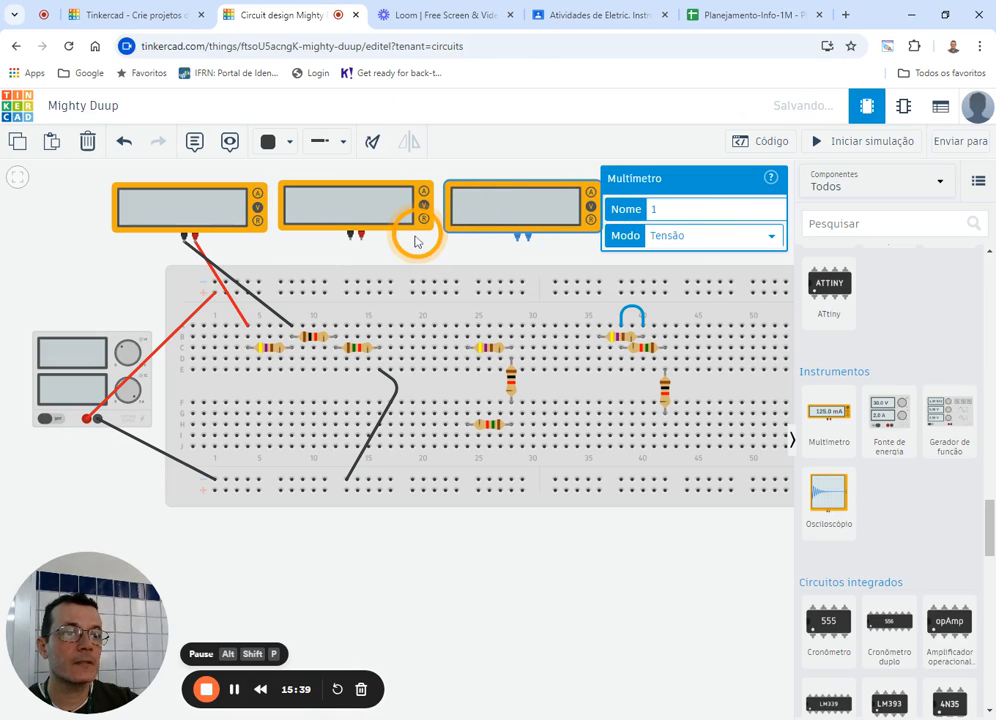
click(360, 237)
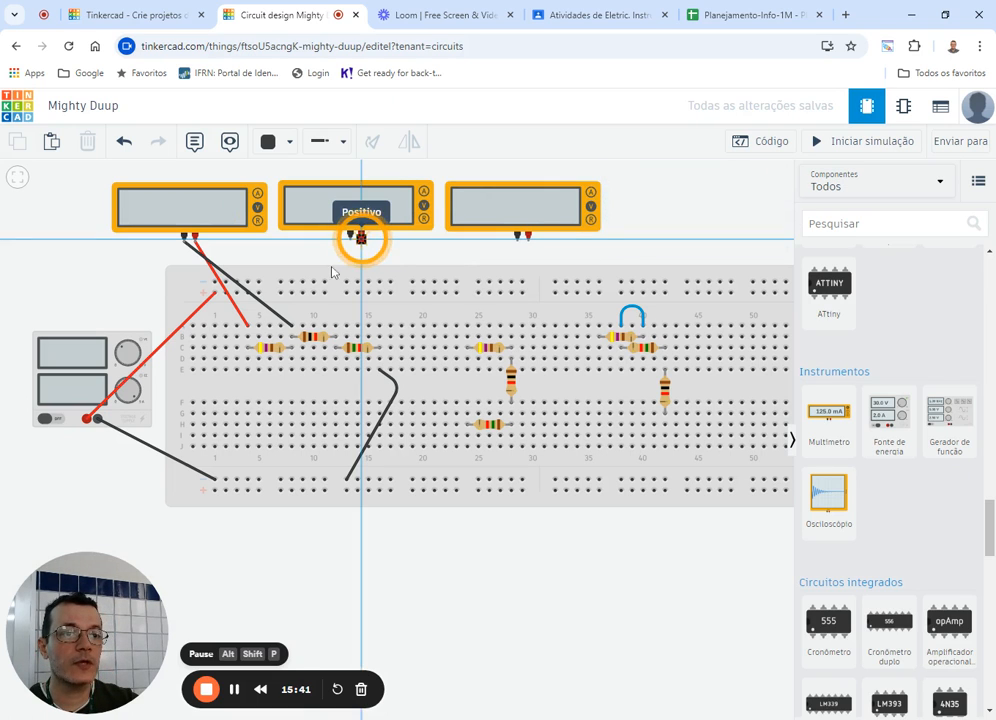
click(291, 358)
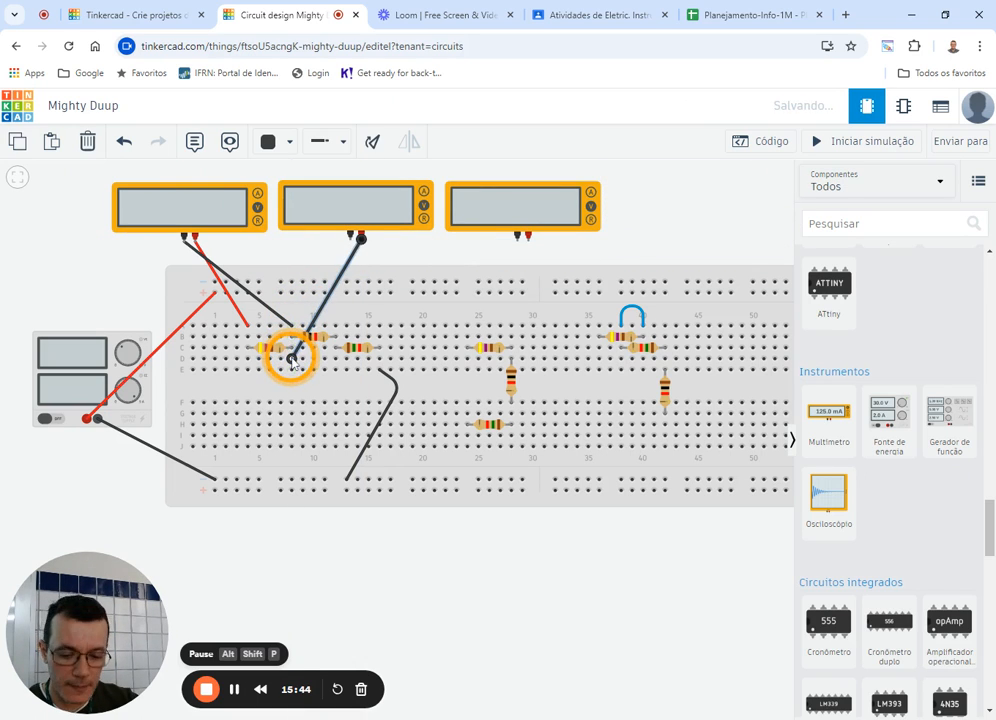
click(352, 240)
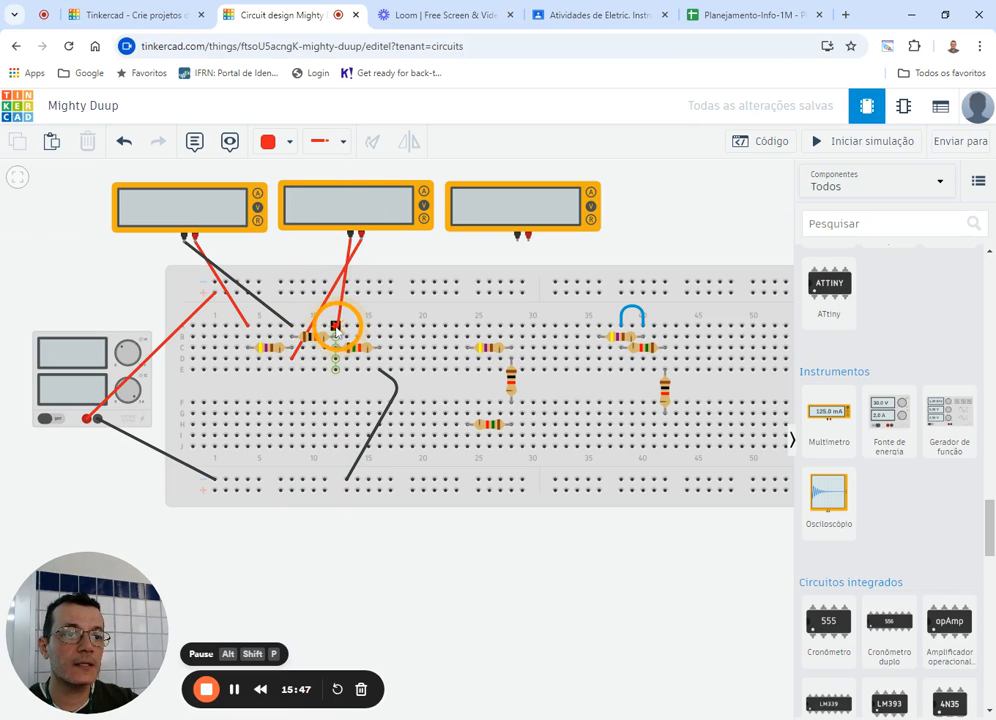
click(335, 325)
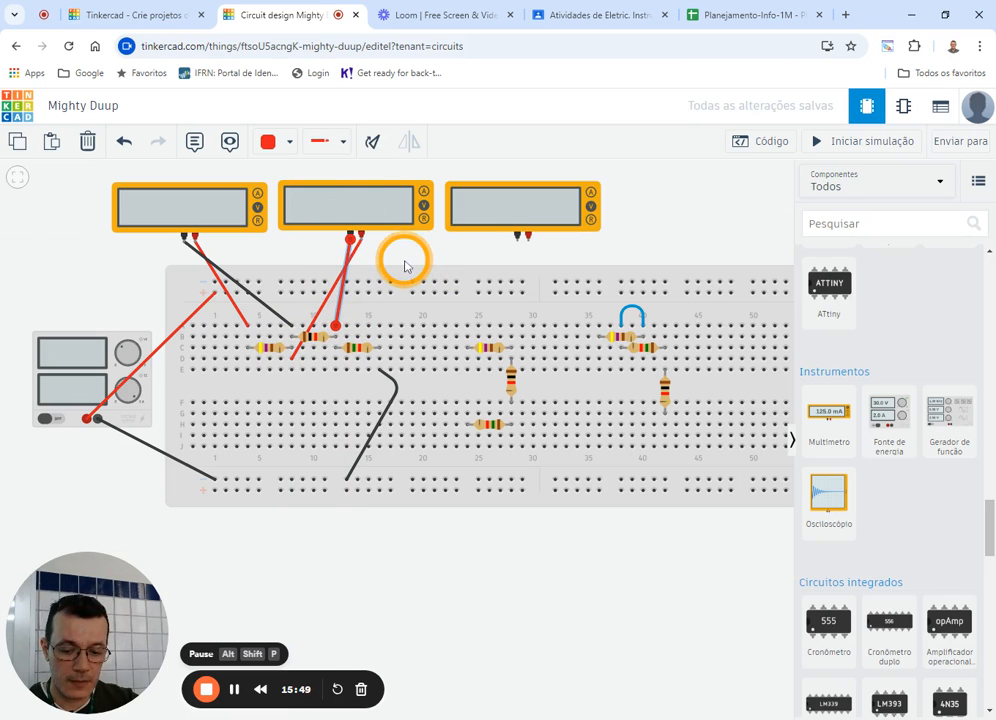
Connect the third voltmeter across the 1.5 kΩ resistor, with its positive terminal to D12 in red and its negative to D16 in black.
click(528, 236)
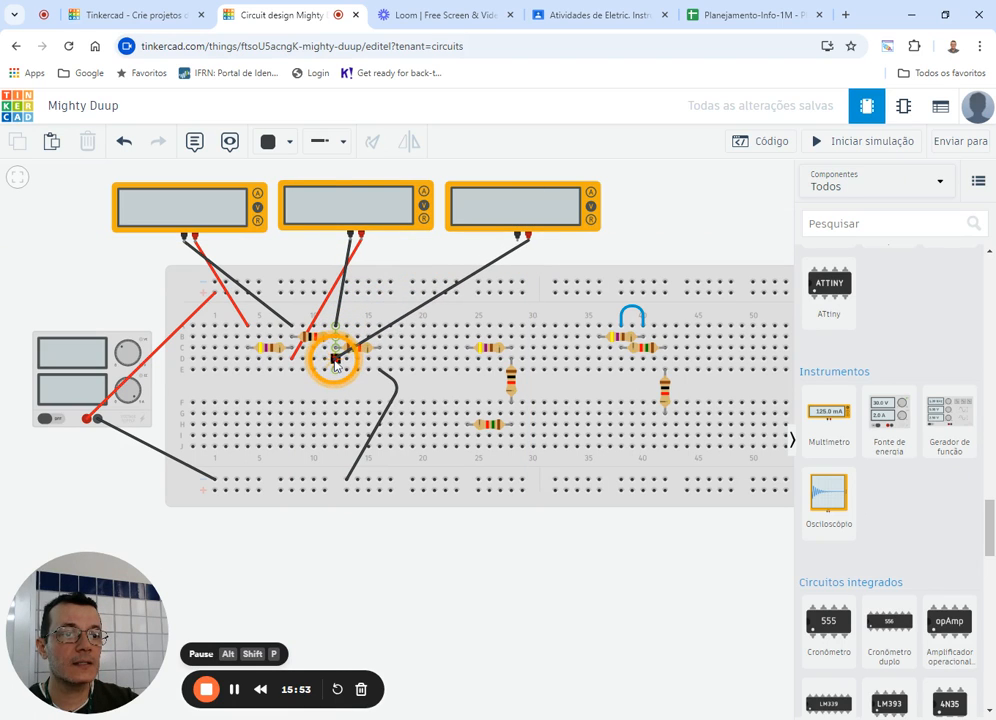
click(336, 360)
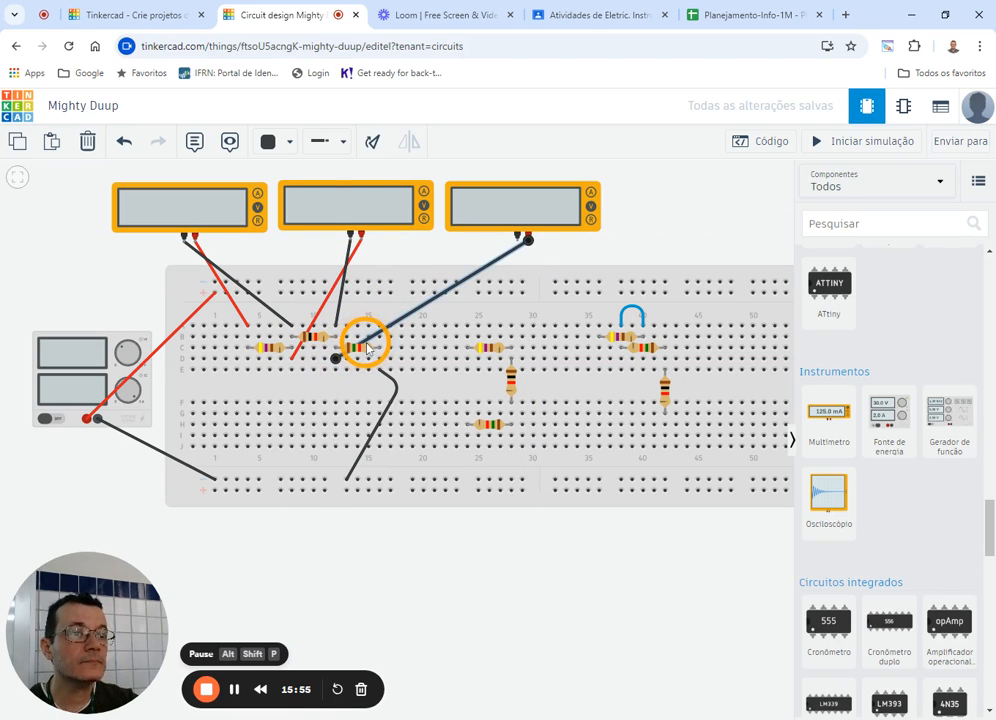
key(2)
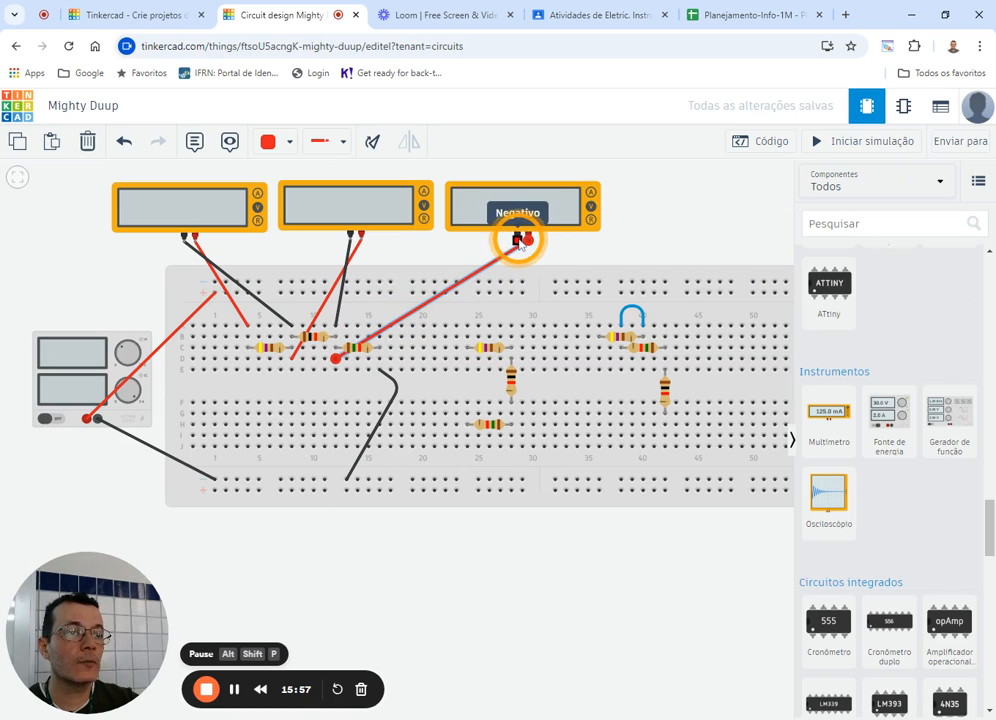
click(517, 237)
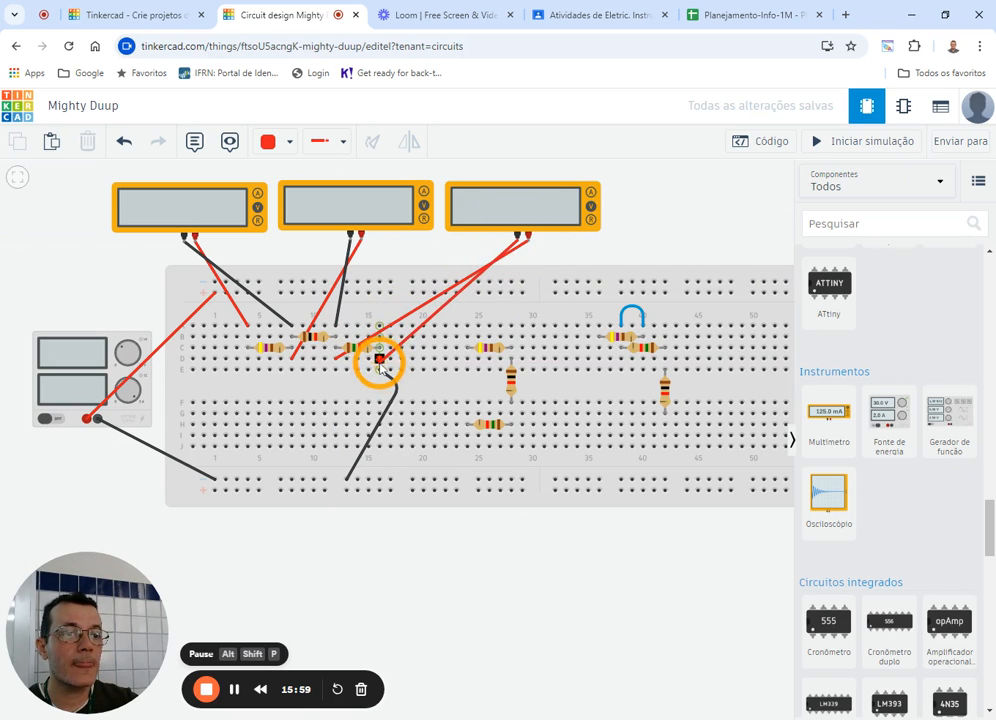
click(379, 358)
key(1)
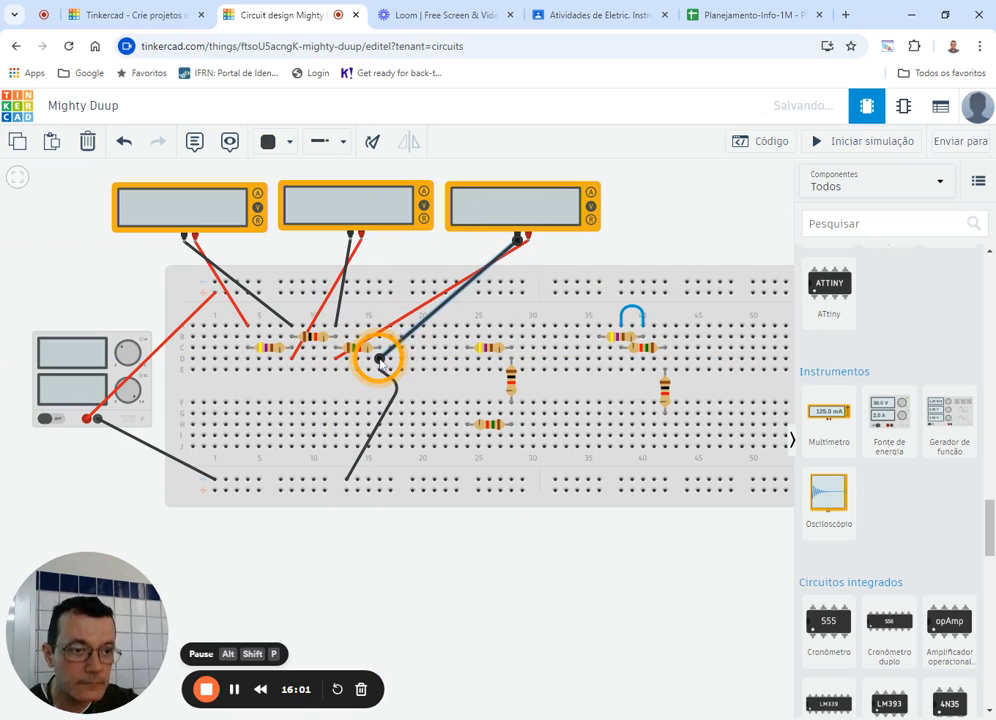
click(86, 224)
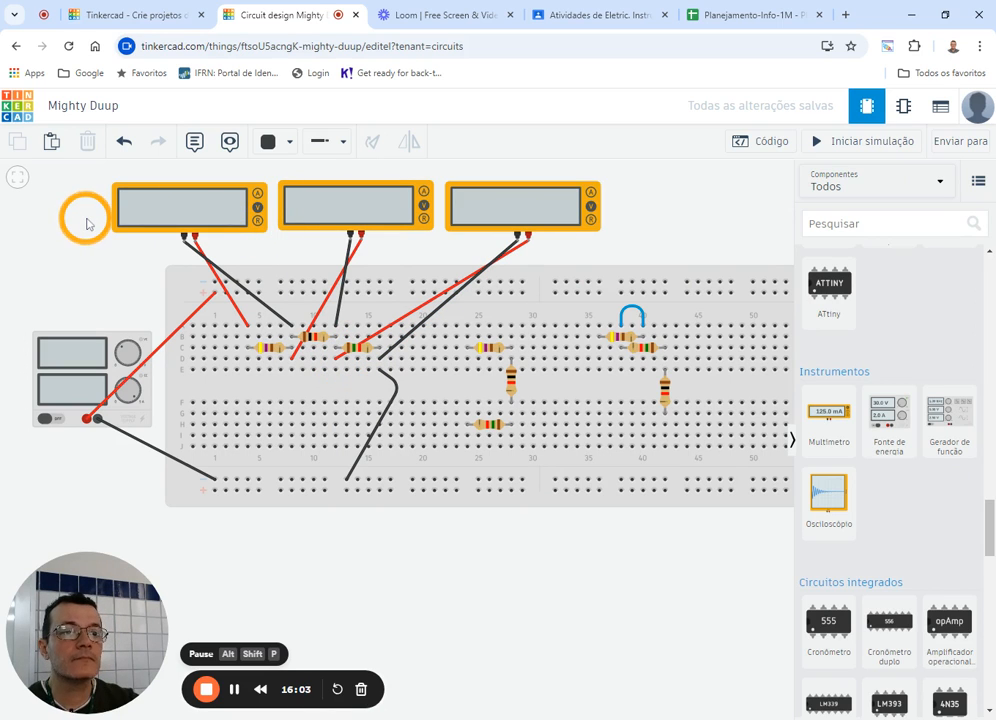
Move the breadboard end of the power supply's red wire from the positive rail to B4 and start the simulation.
click(178, 318)
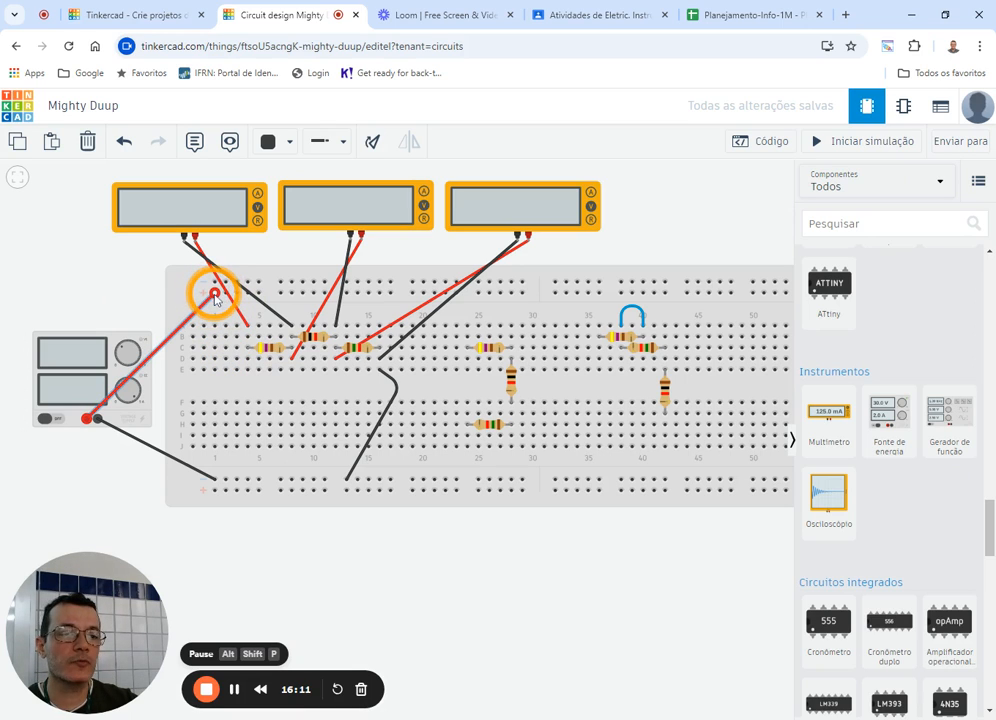
drag(215, 294, 226, 326)
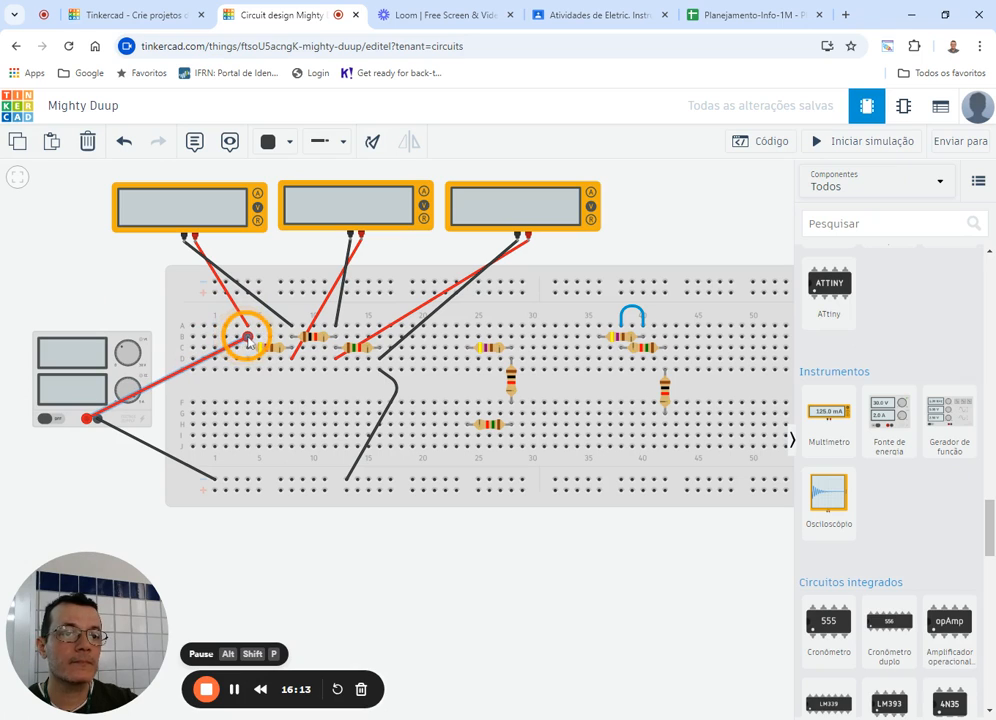
click(127, 283)
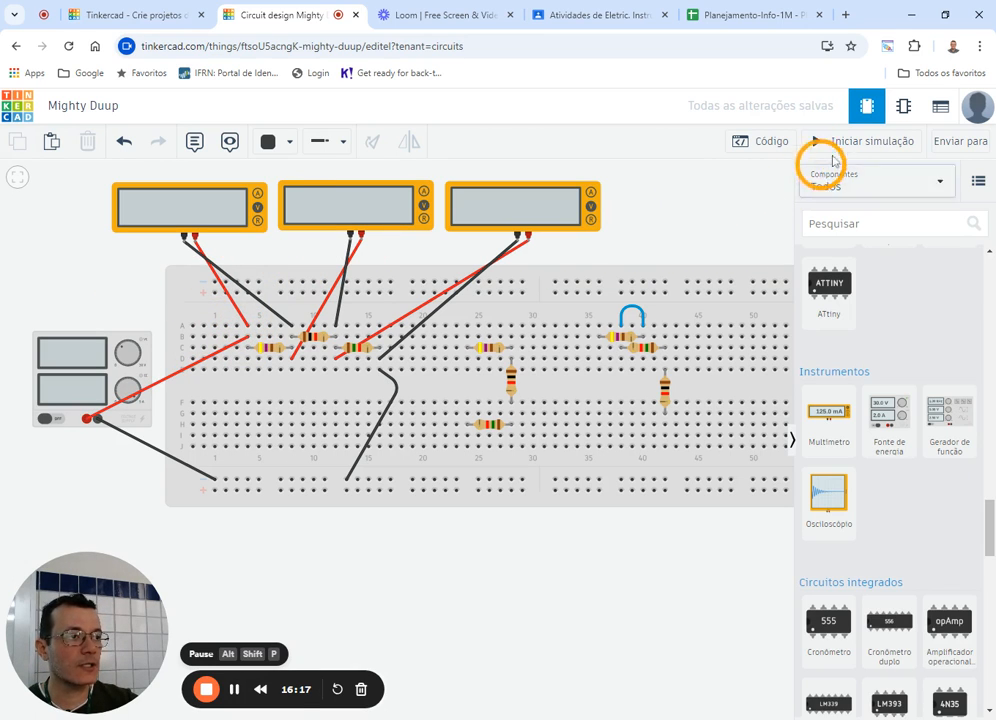
click(833, 146)
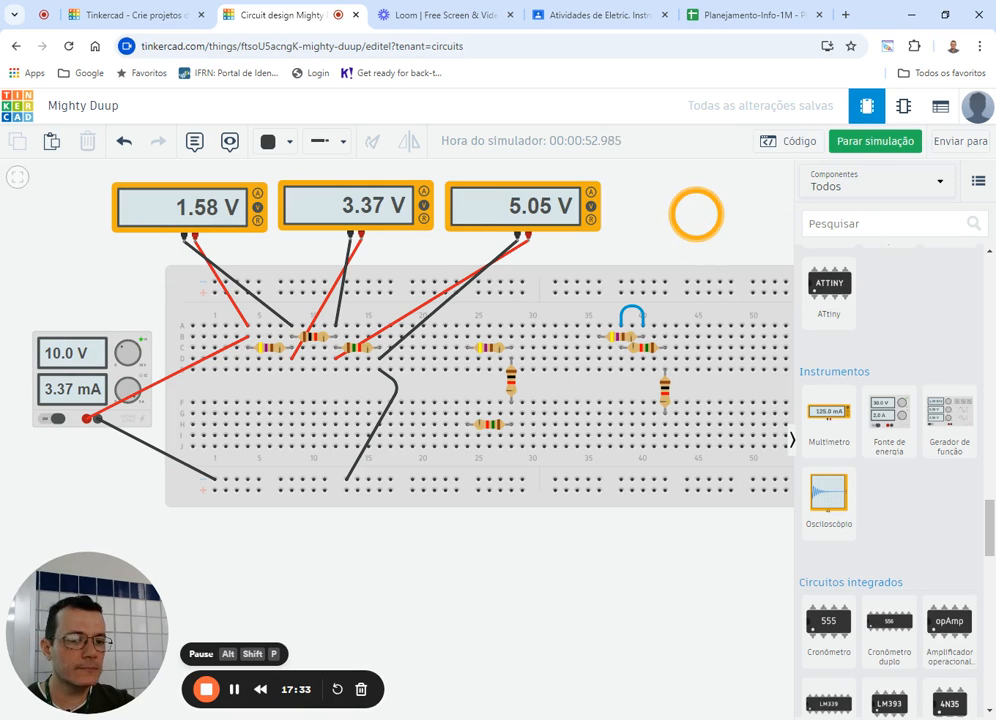
Rename the circuit design as circuitoSerieManha.
click(90, 107)
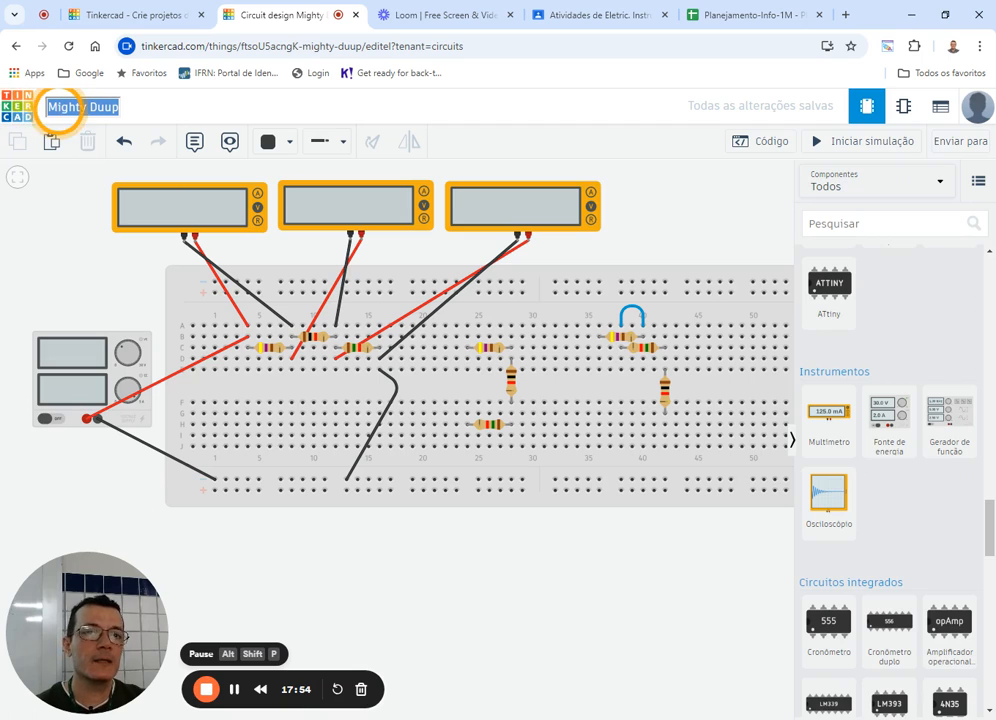
text(circuit)
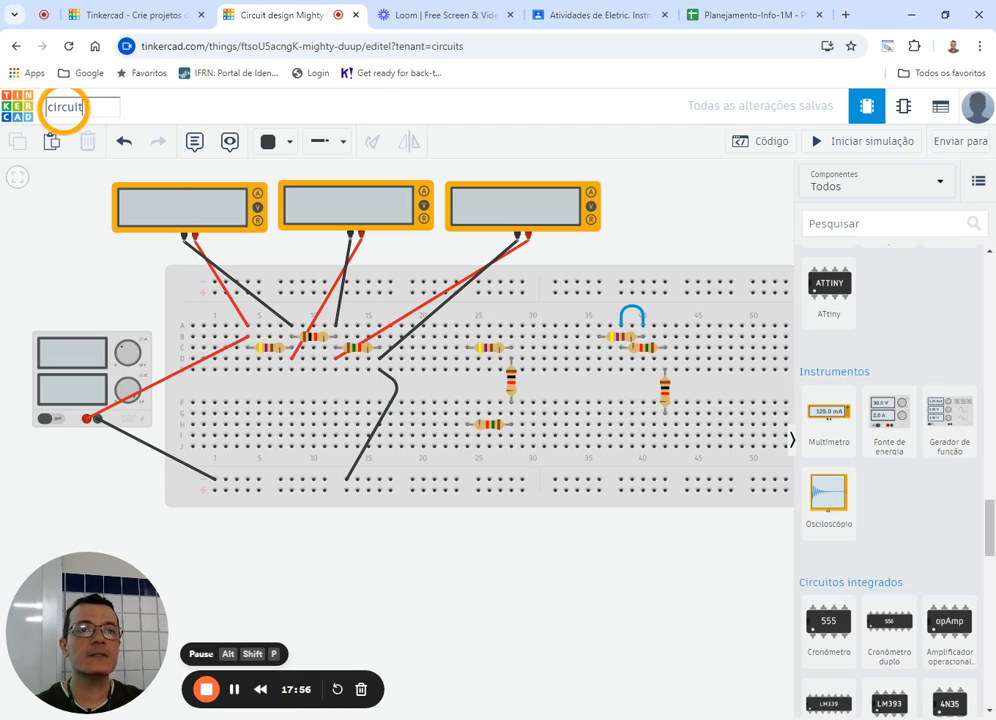
text(oSerieM)
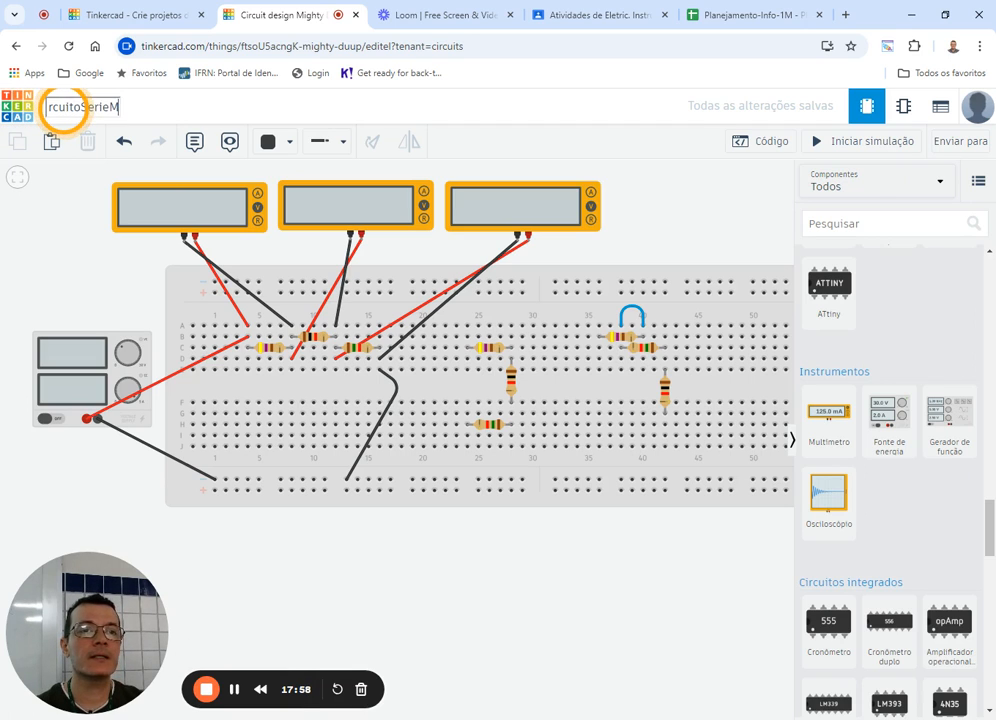
text(anha)
key(Return)
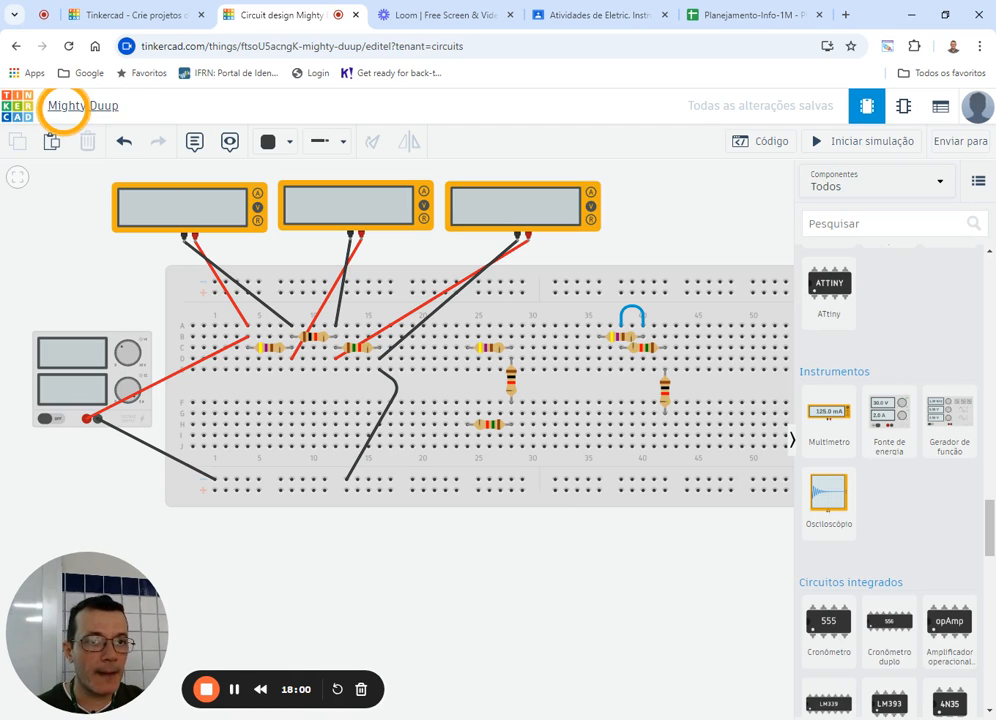
Leave the circuit editor and open the list of circuit designs in the projects dashboard.
click(18, 108)
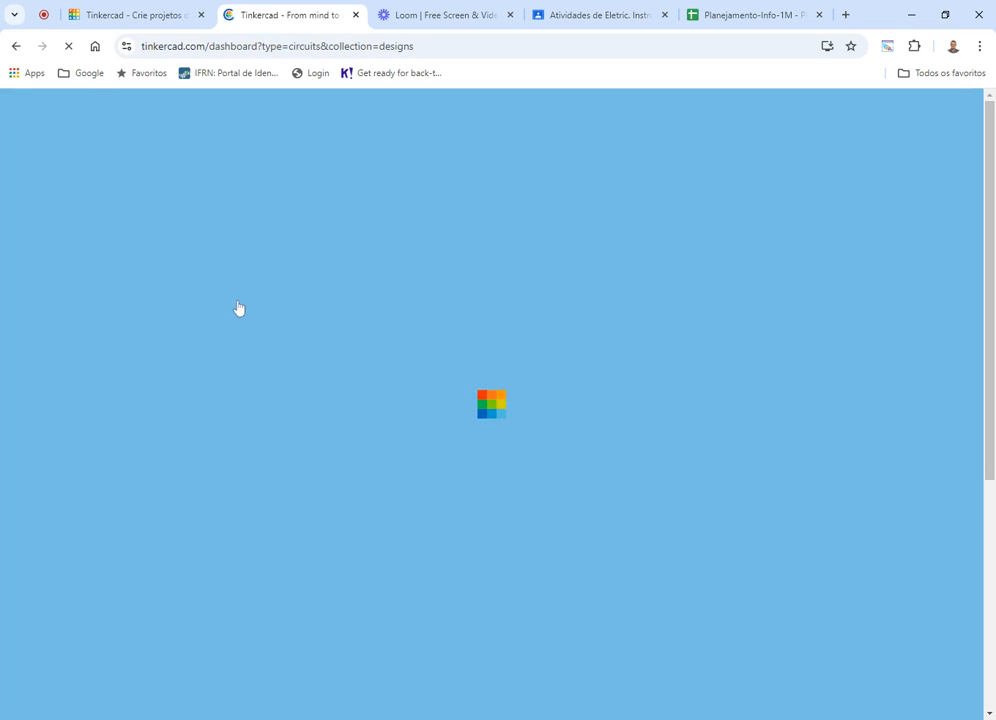
click(238, 303)
click(352, 378)
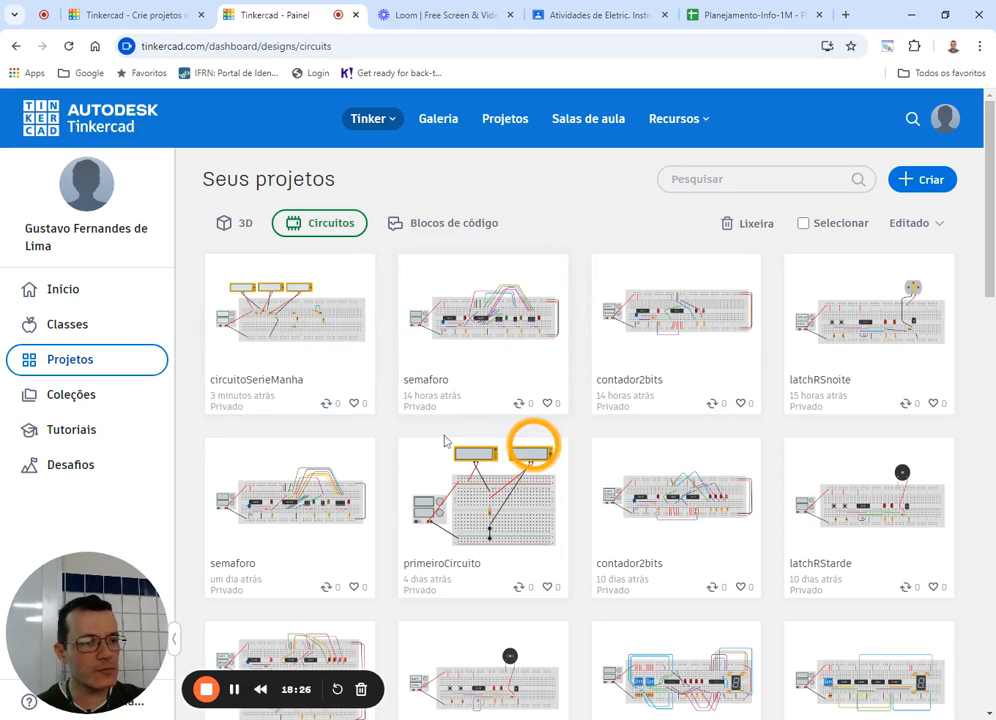
Sign out of the Tinkercad account.
mouse_move(403, 449)
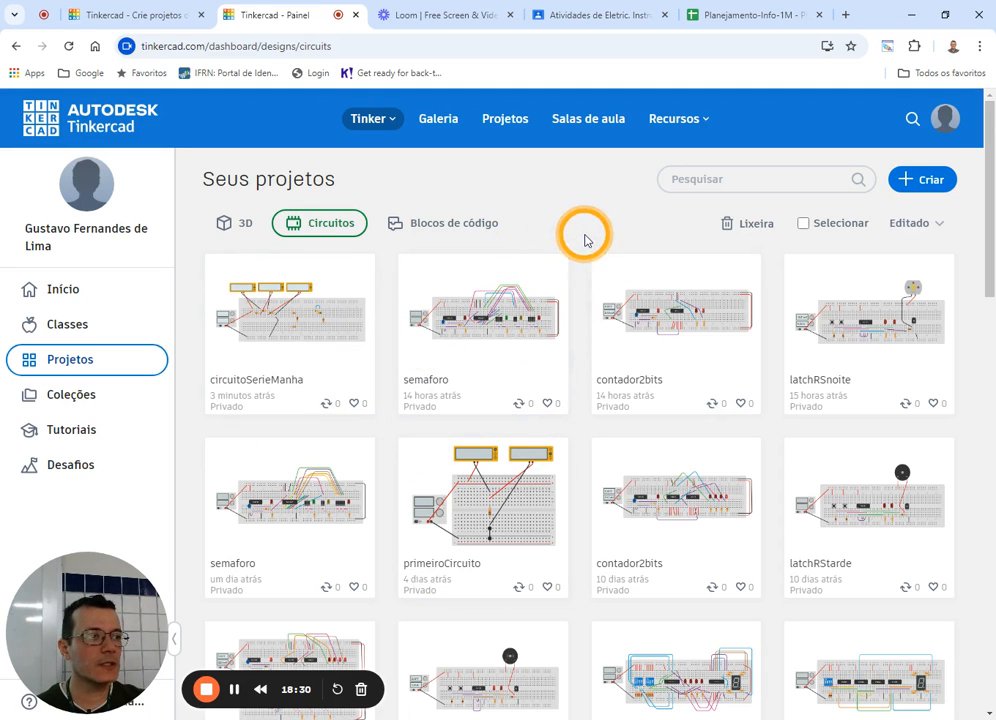
click(946, 121)
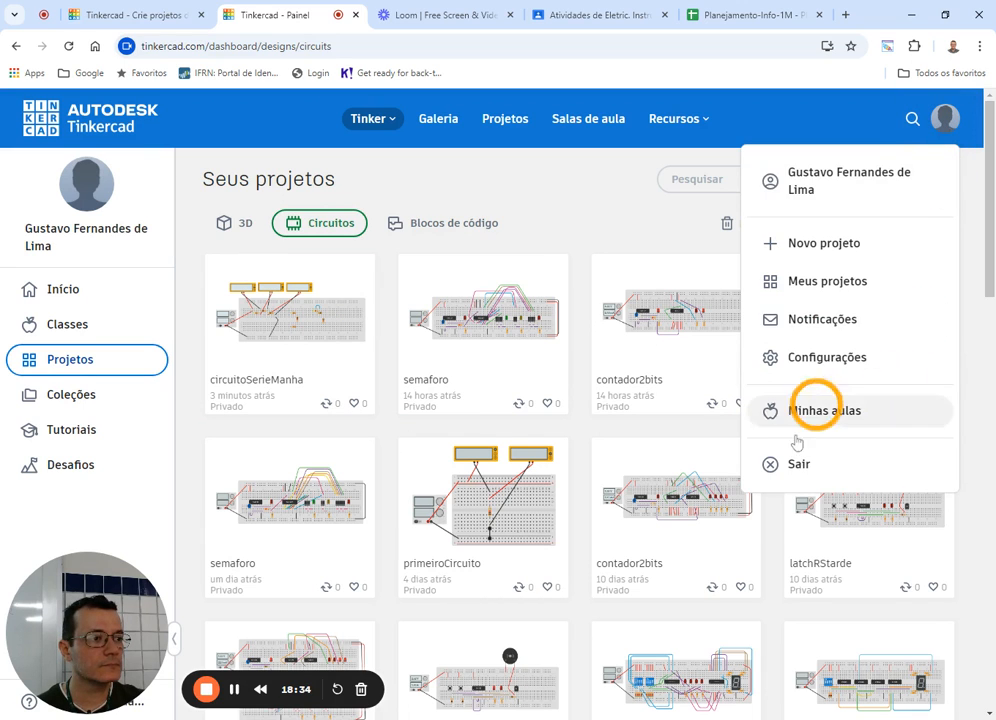
click(796, 462)
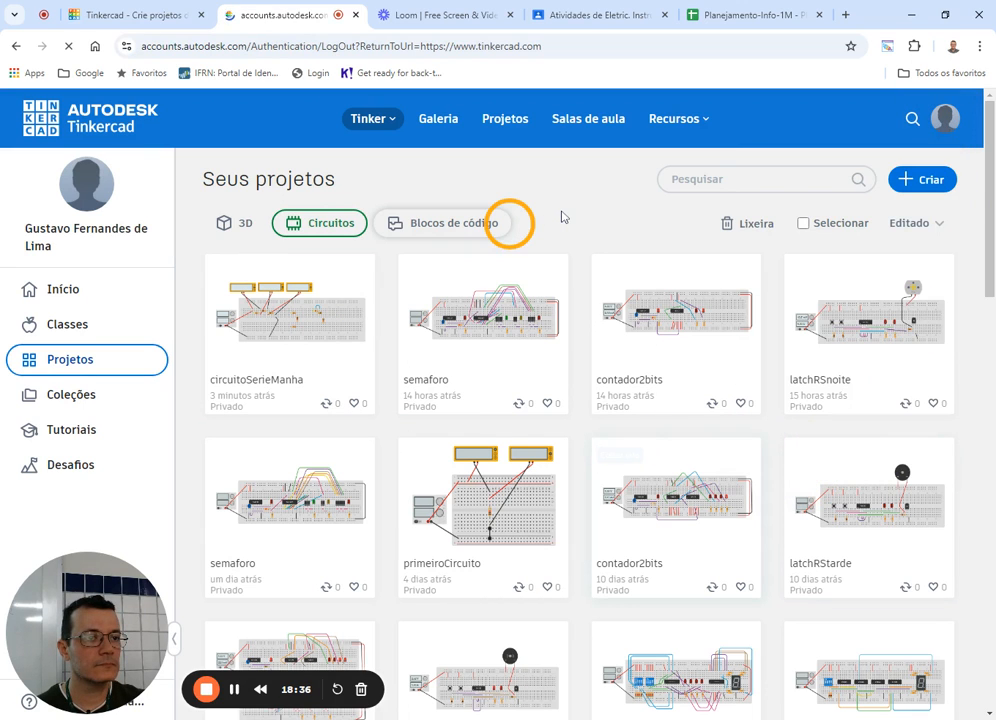